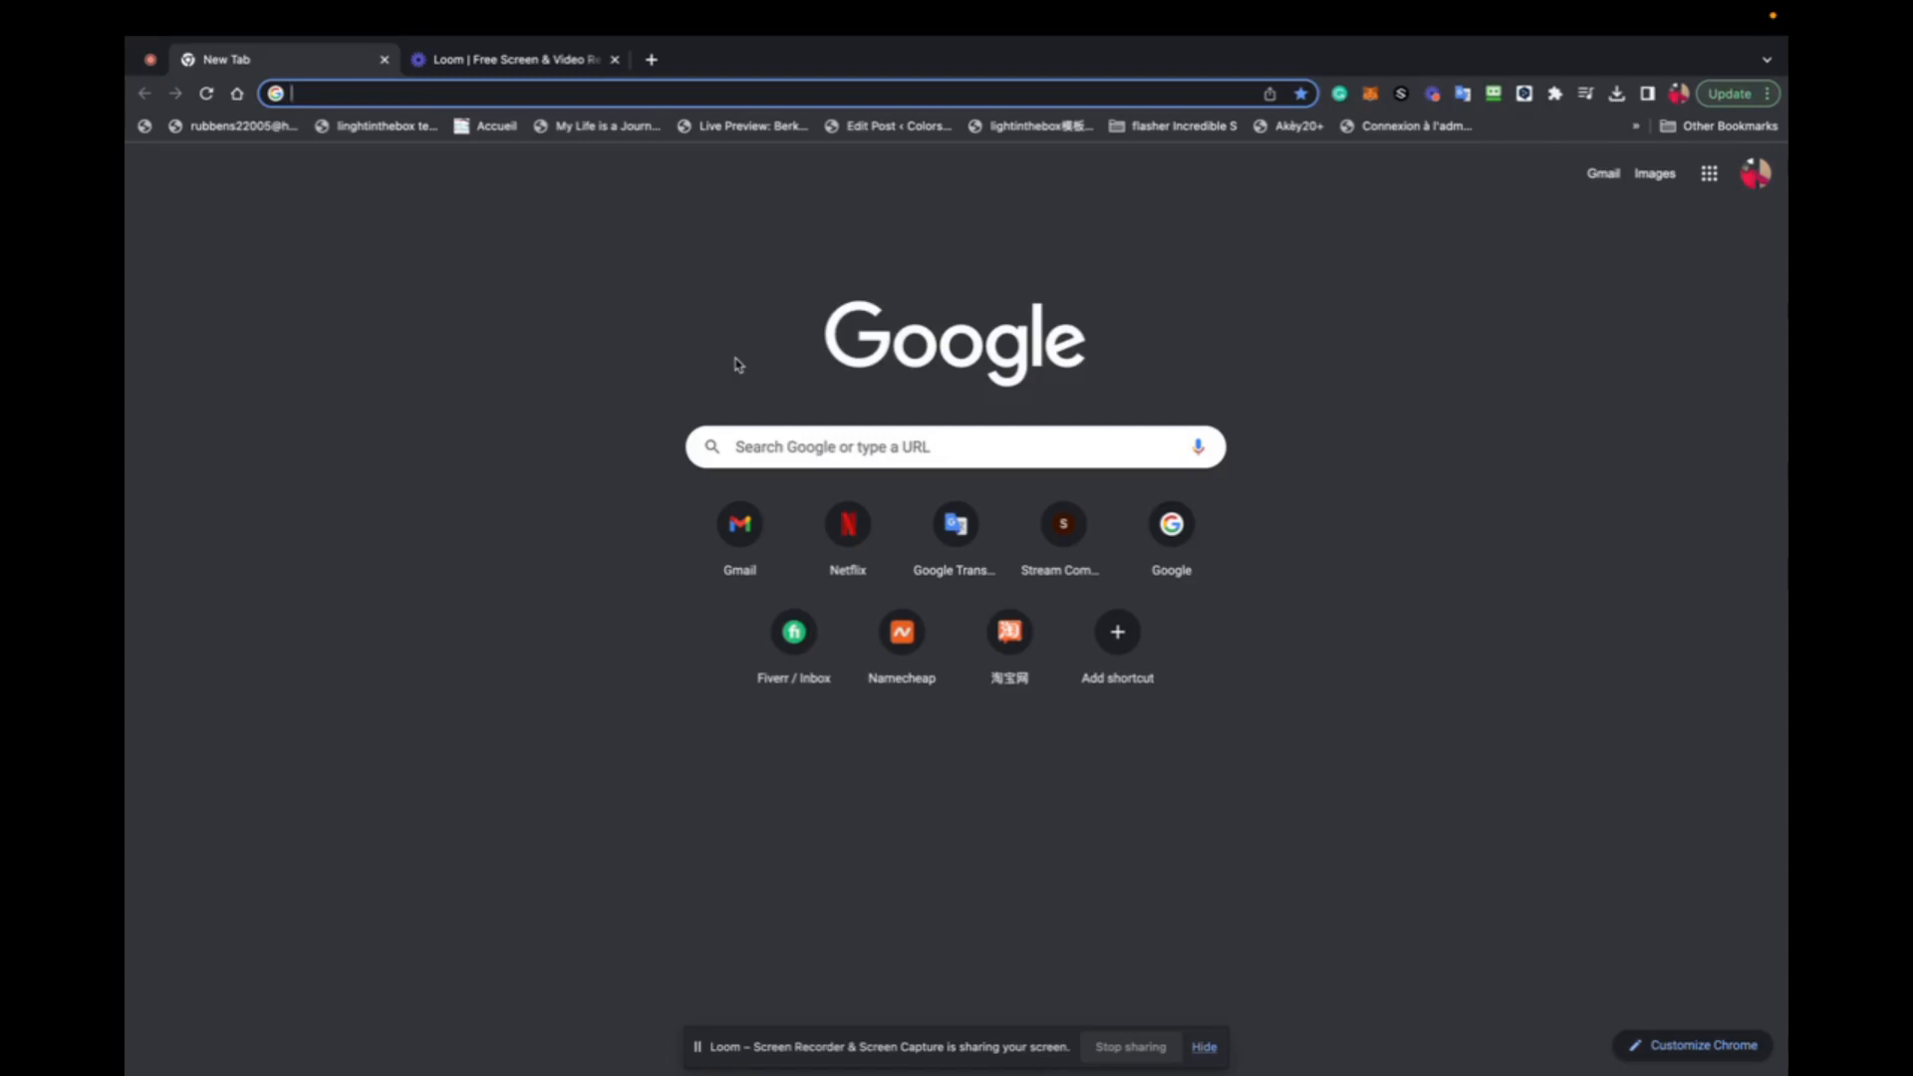
# Open the ChatGPT chat page in a new browser tab.
pyautogui.click(651, 59)
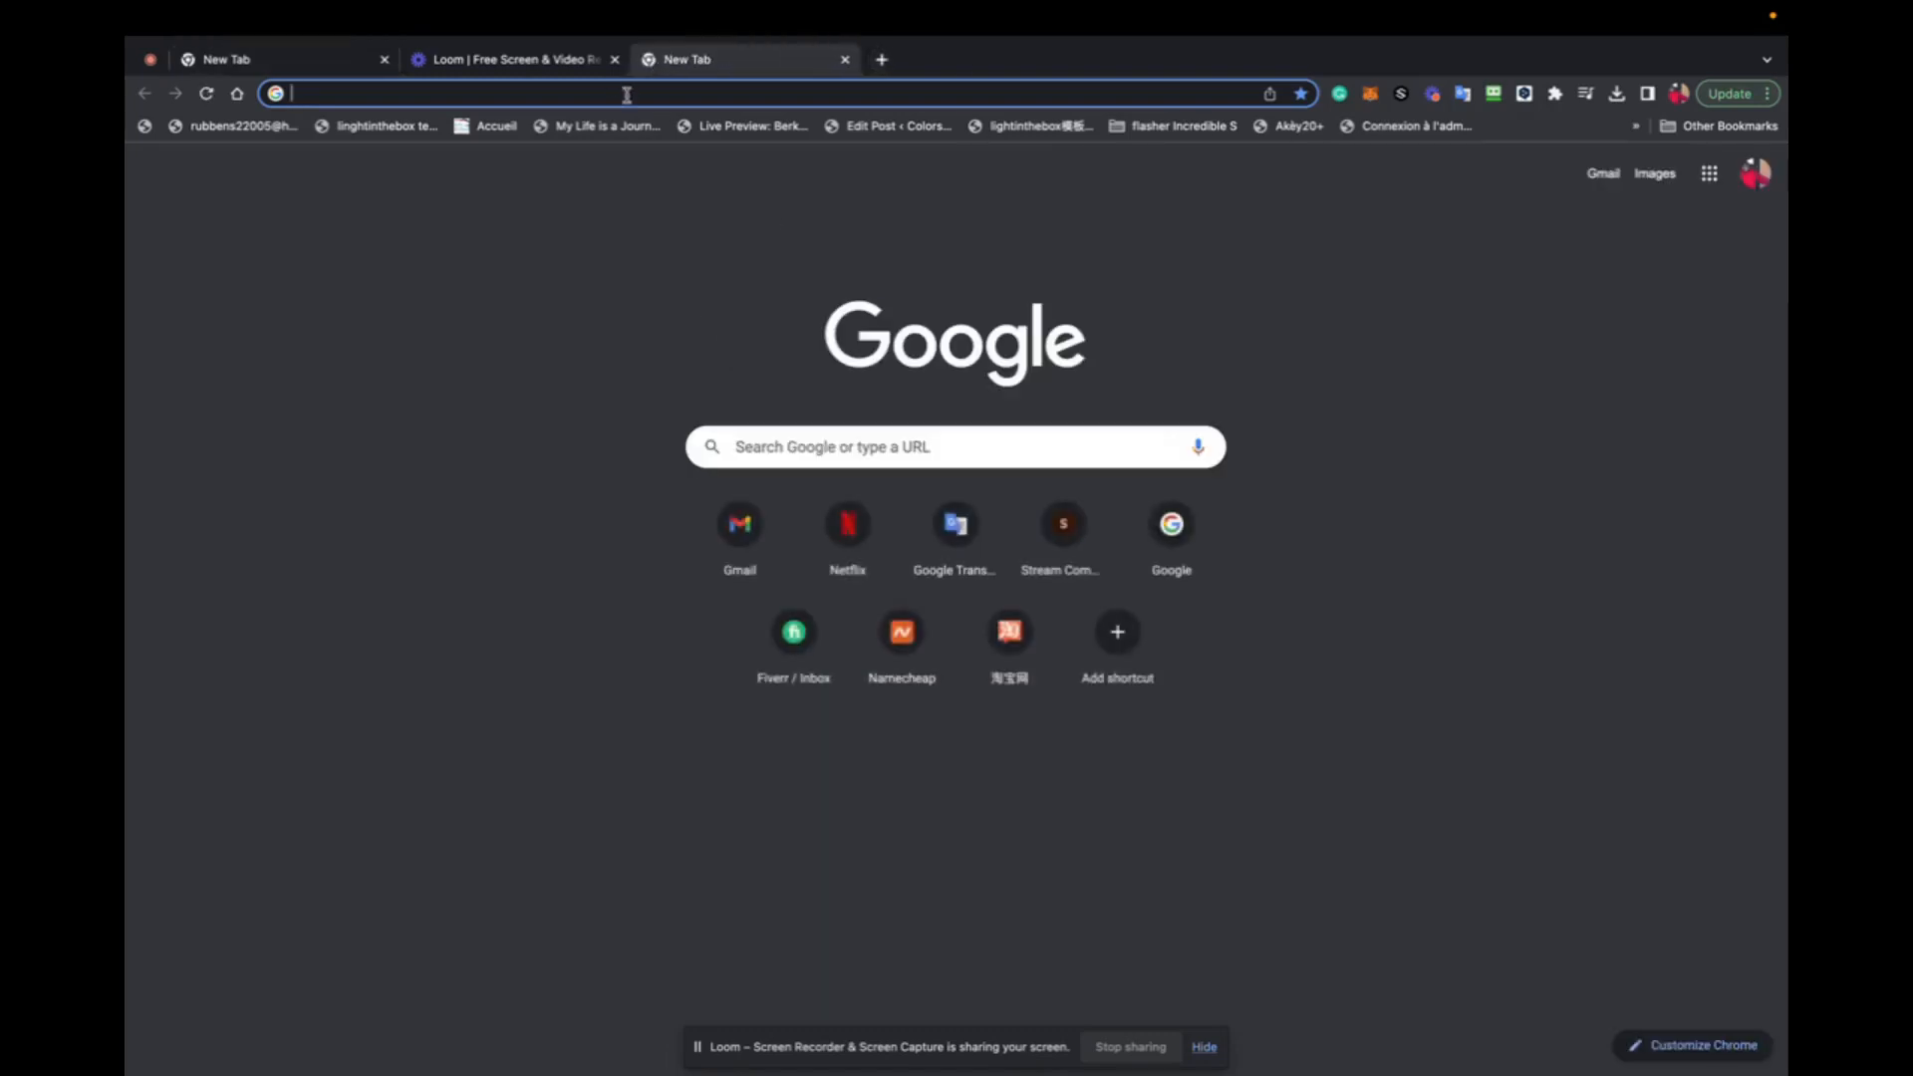
pyautogui.click(627, 94)
pyautogui.write('chat')
pyautogui.press('Return')
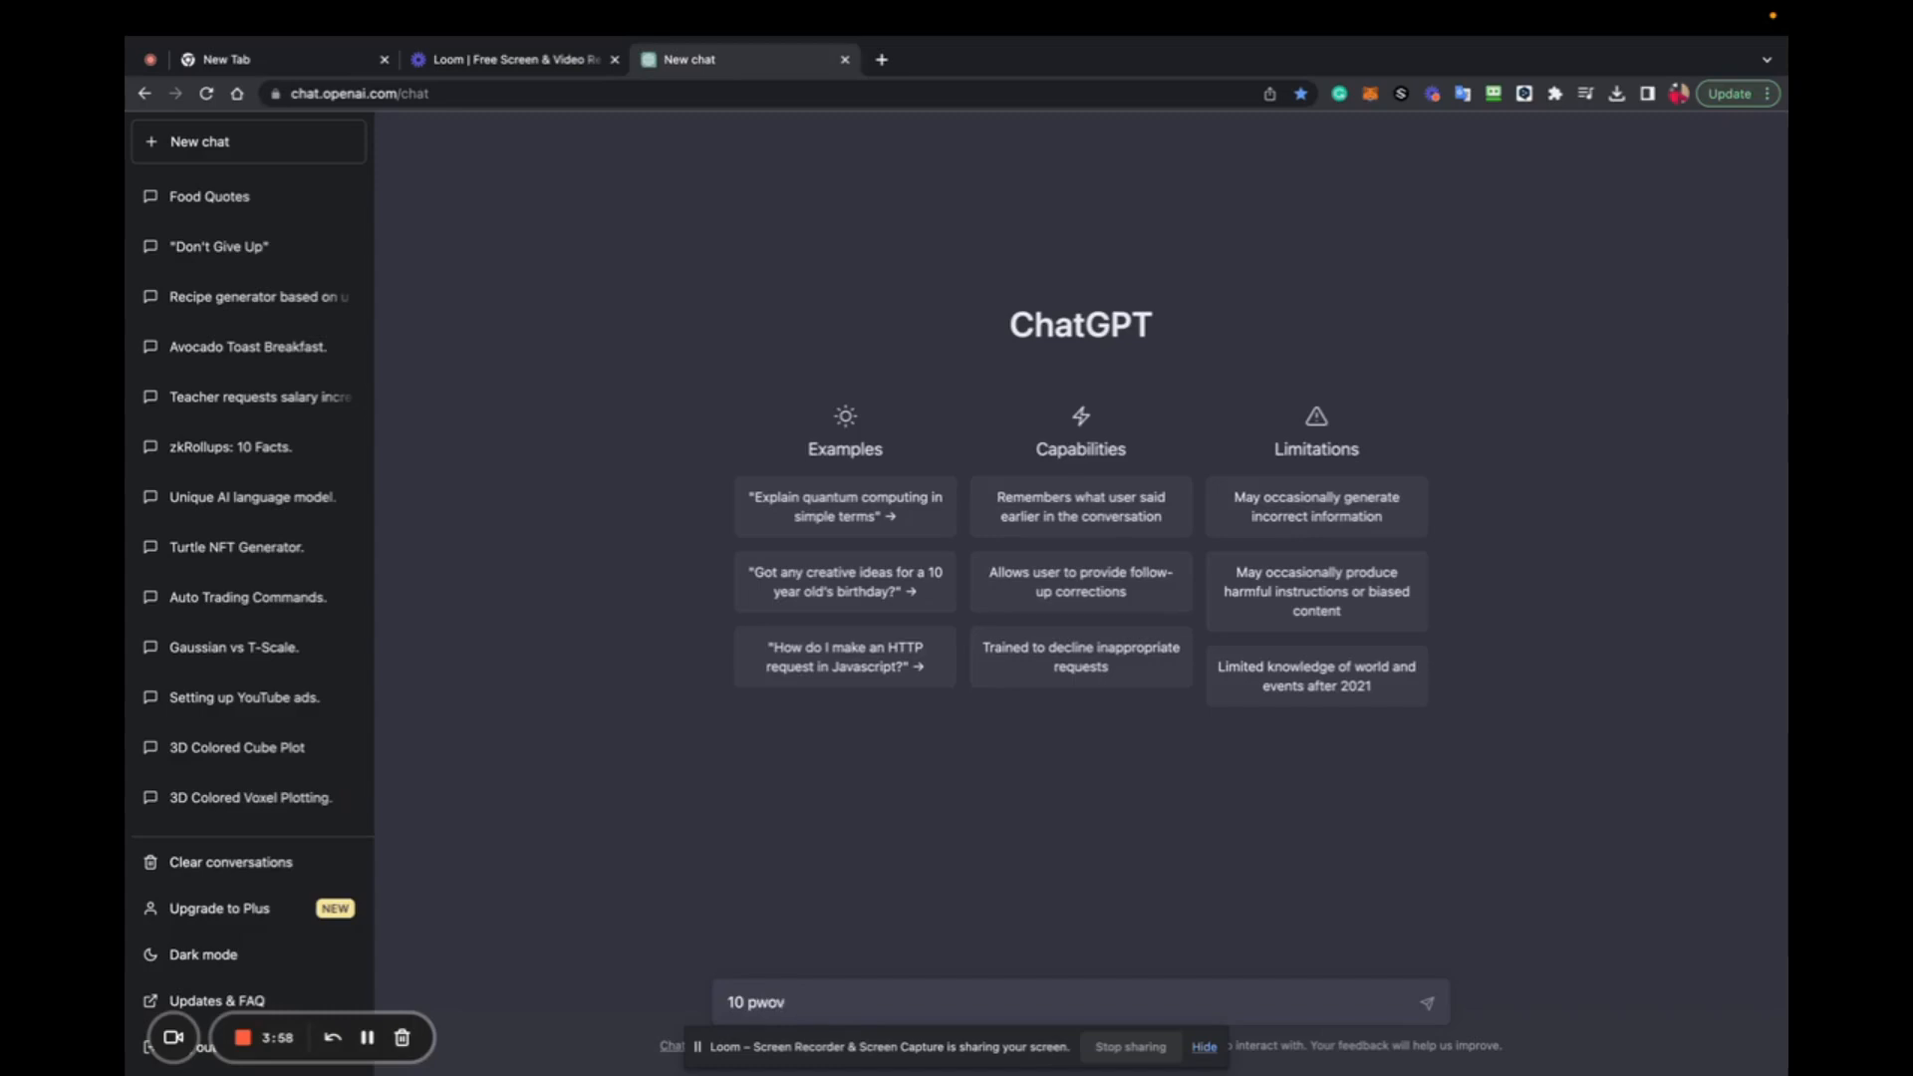
# Ask ChatGPT for "10 pwovèb kreyòl".
pyautogui.press('1')
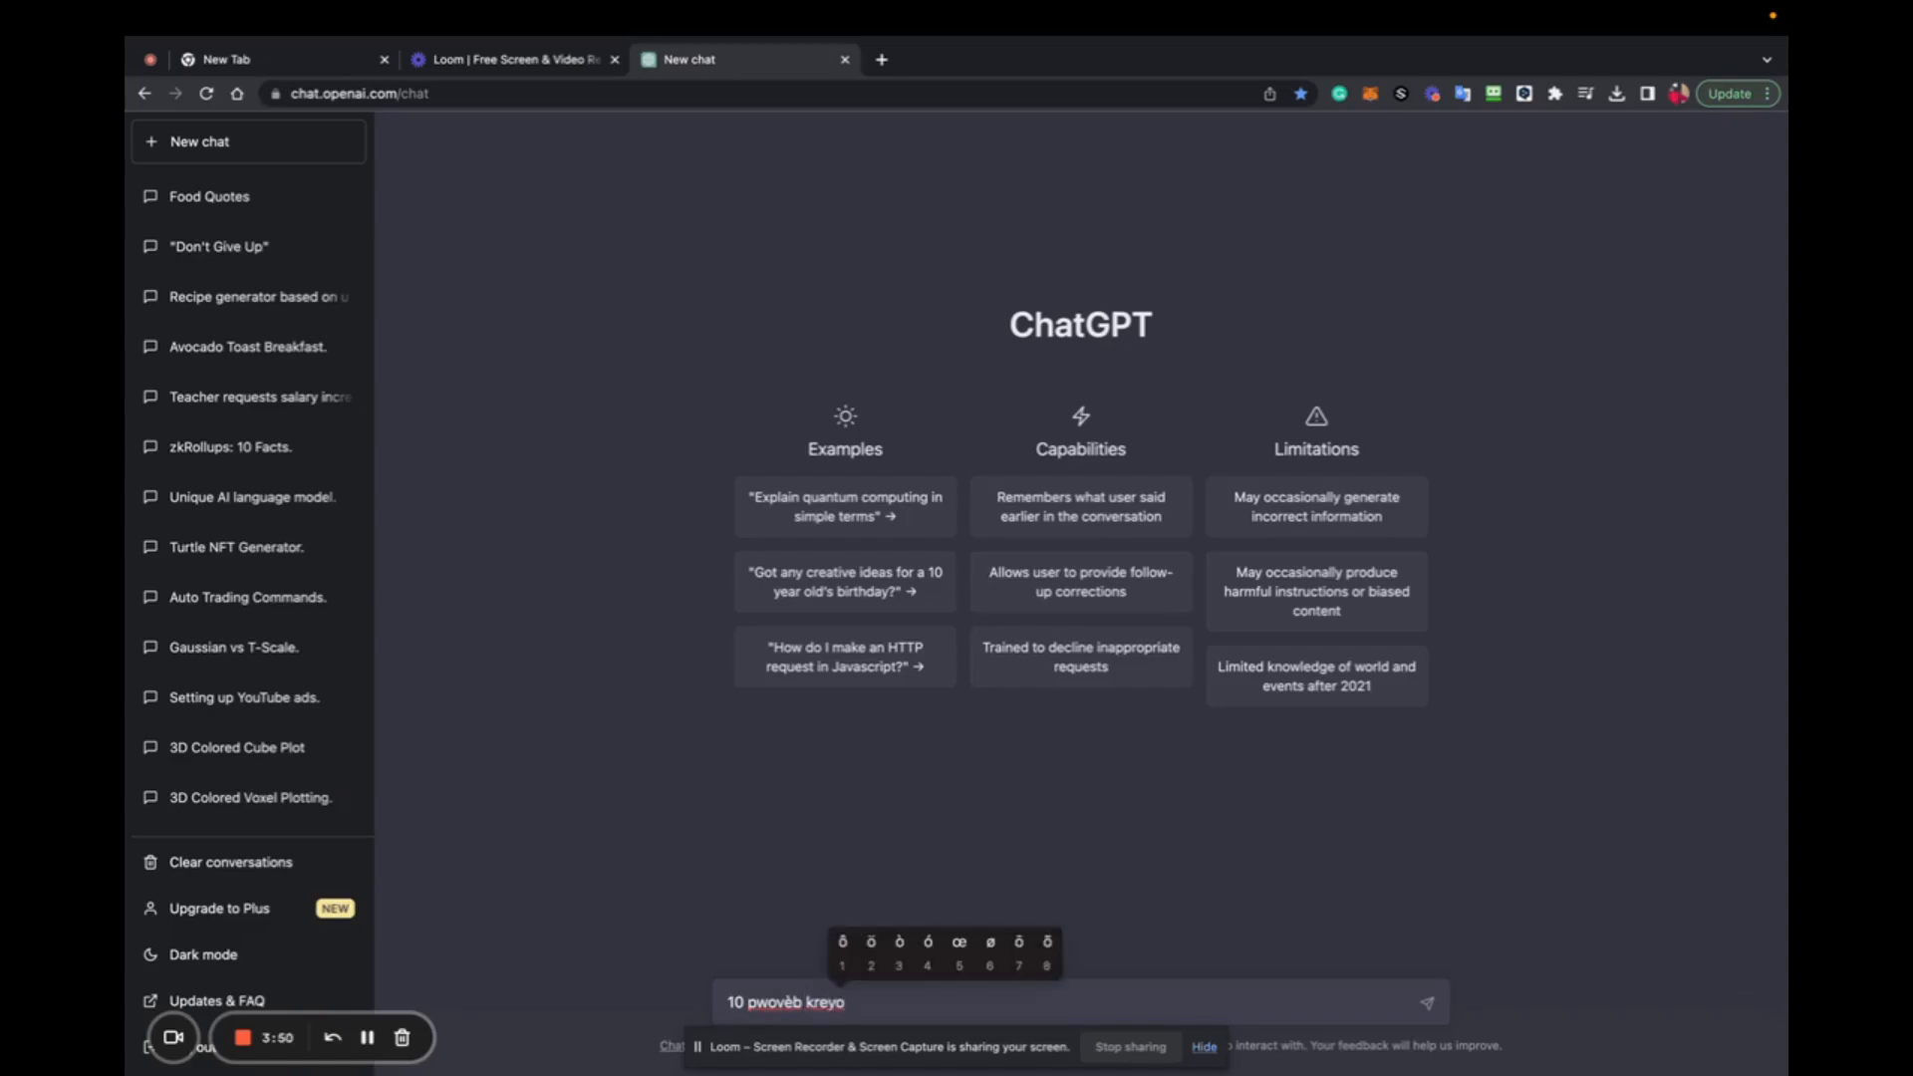
pyautogui.write('3l')
pyautogui.press('Return')
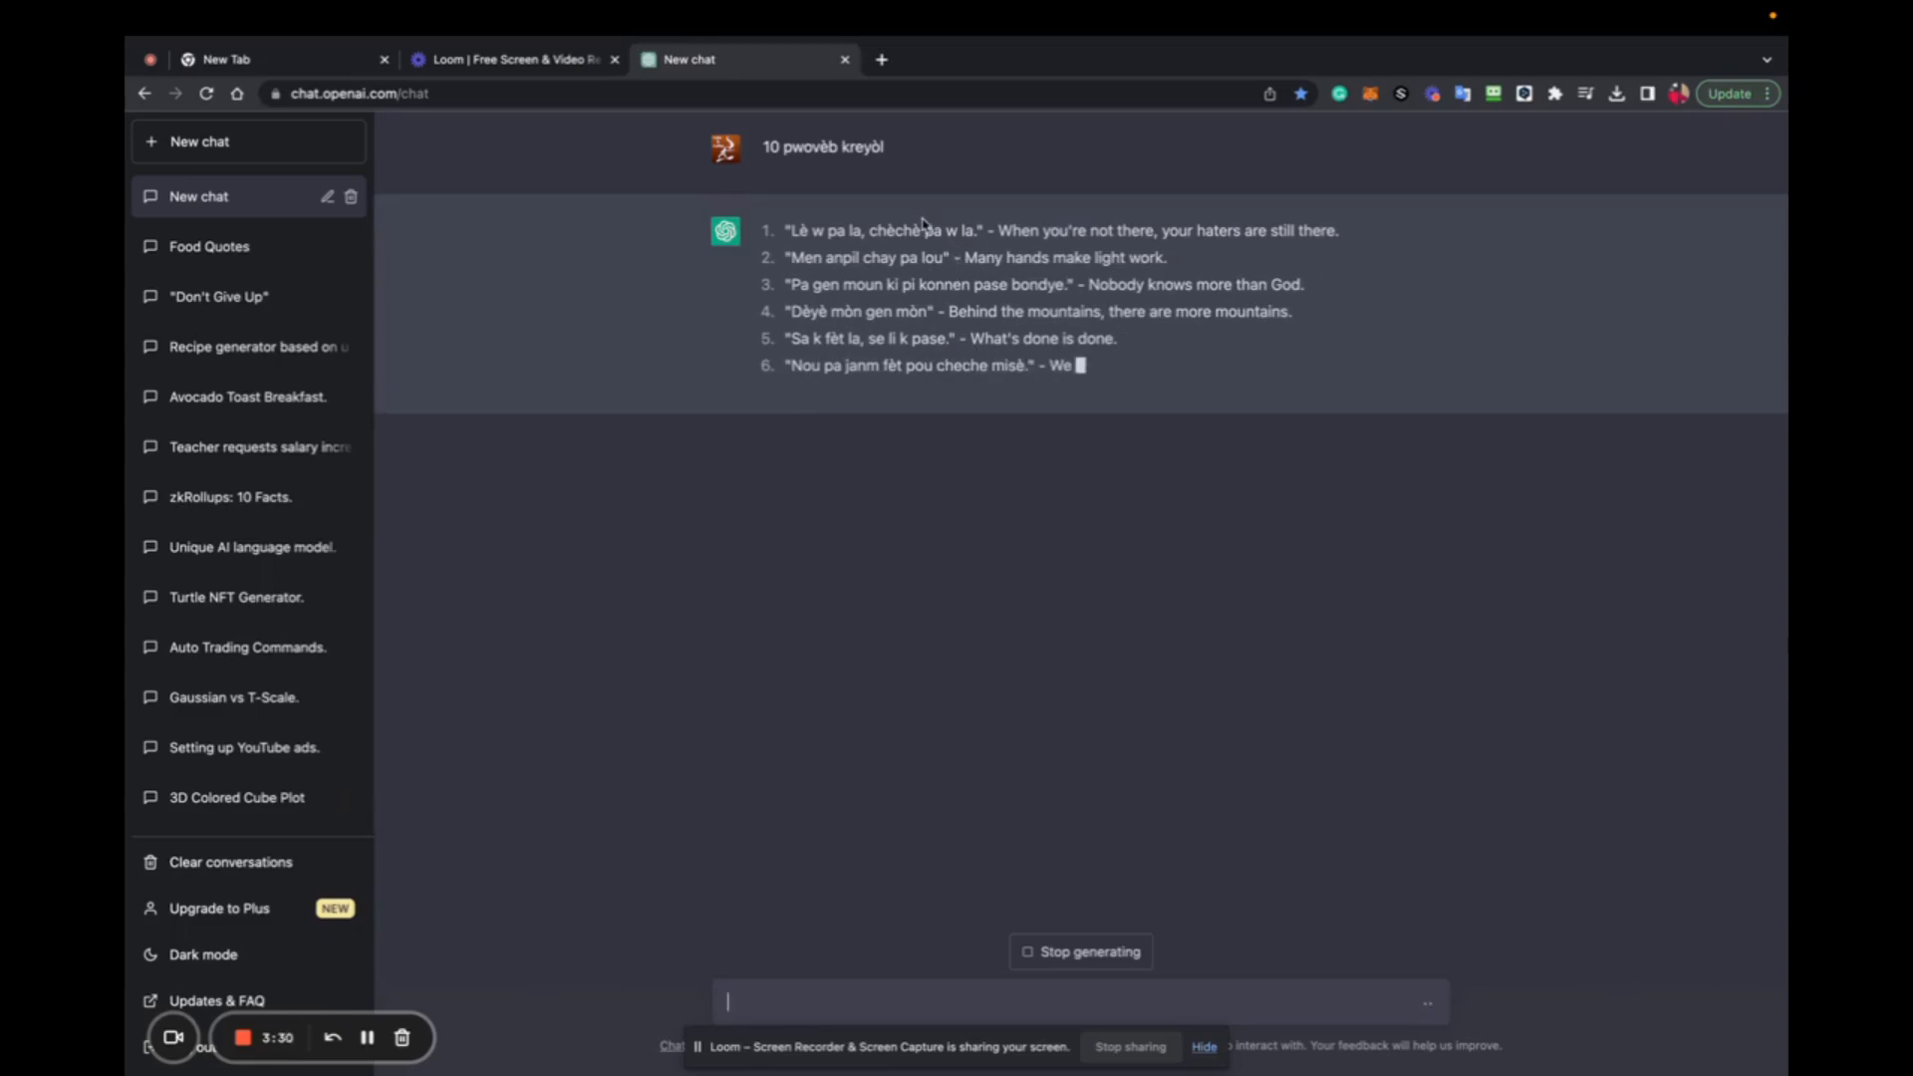
# Open Canva in a new browser tab and search its templates for "quote".
pyautogui.click(881, 60)
pyautogui.click(902, 95)
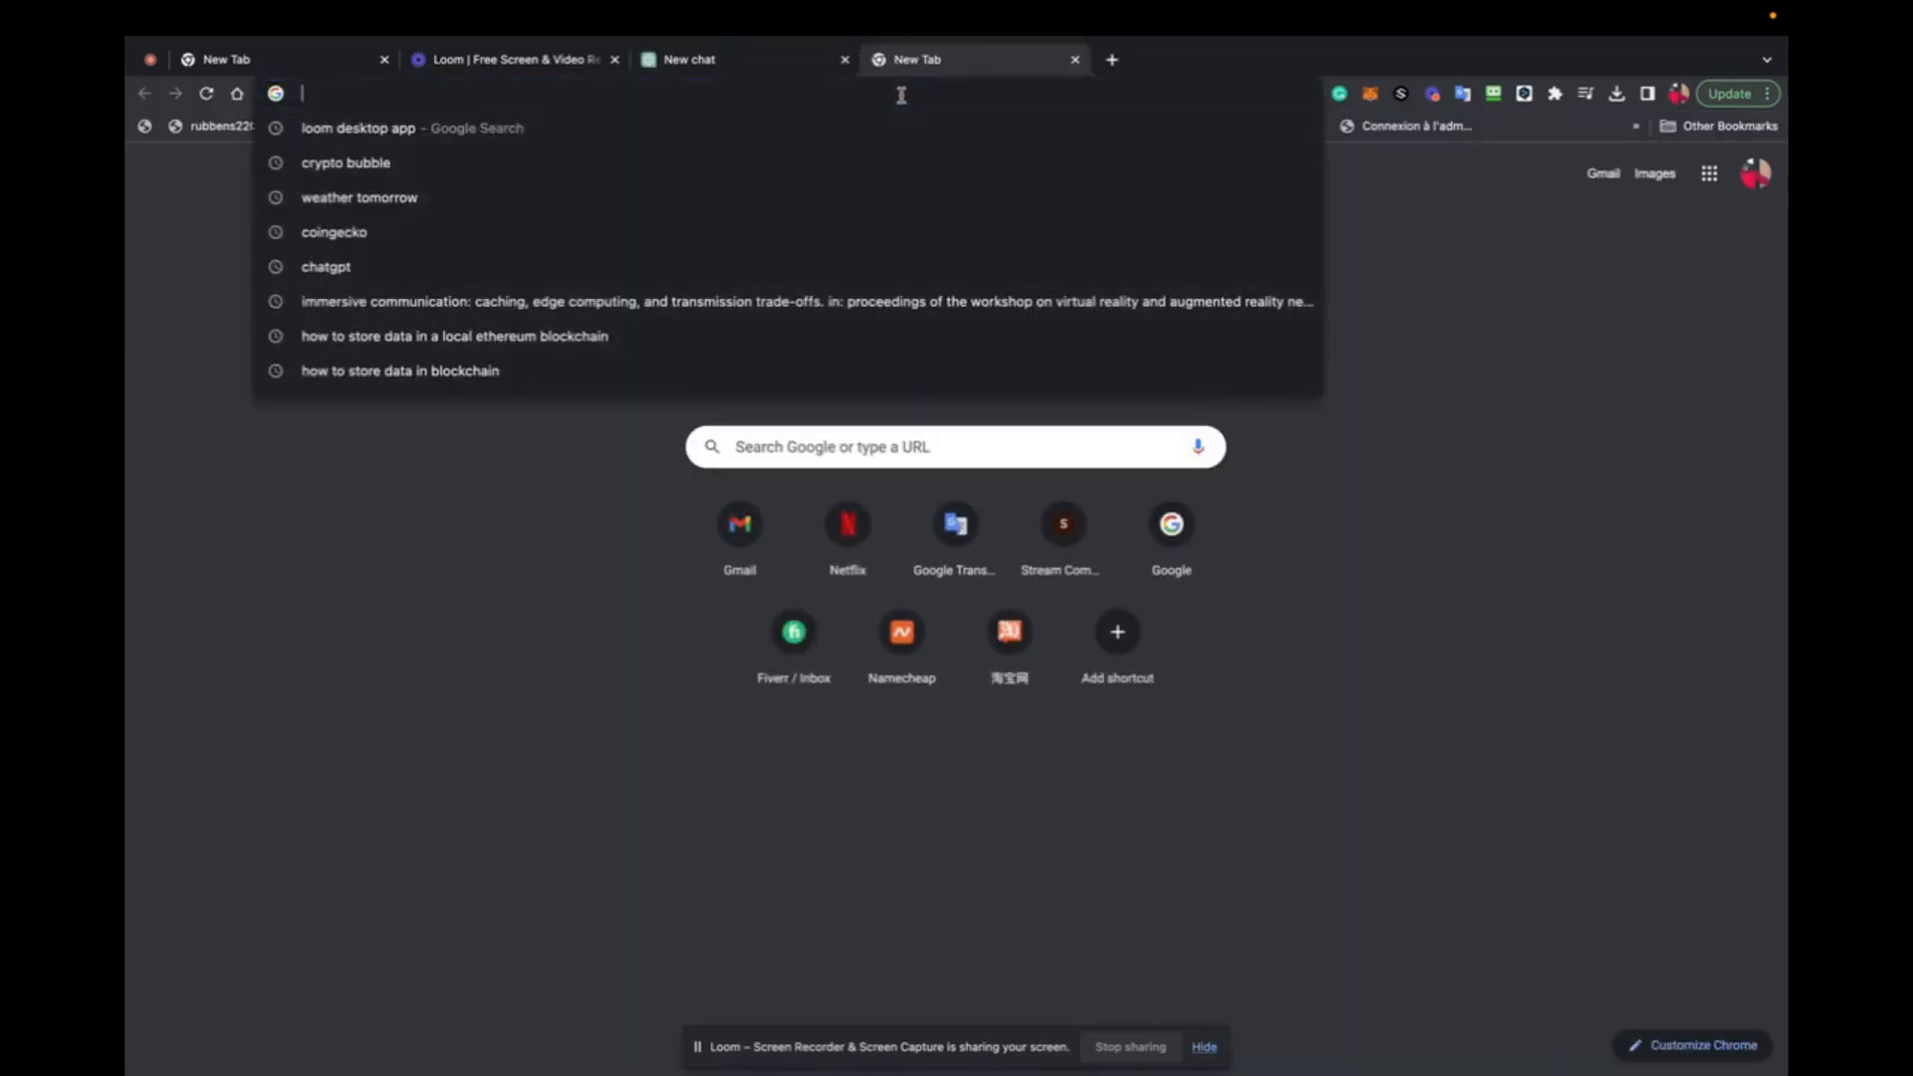
pyautogui.write('can')
pyautogui.press('Return')
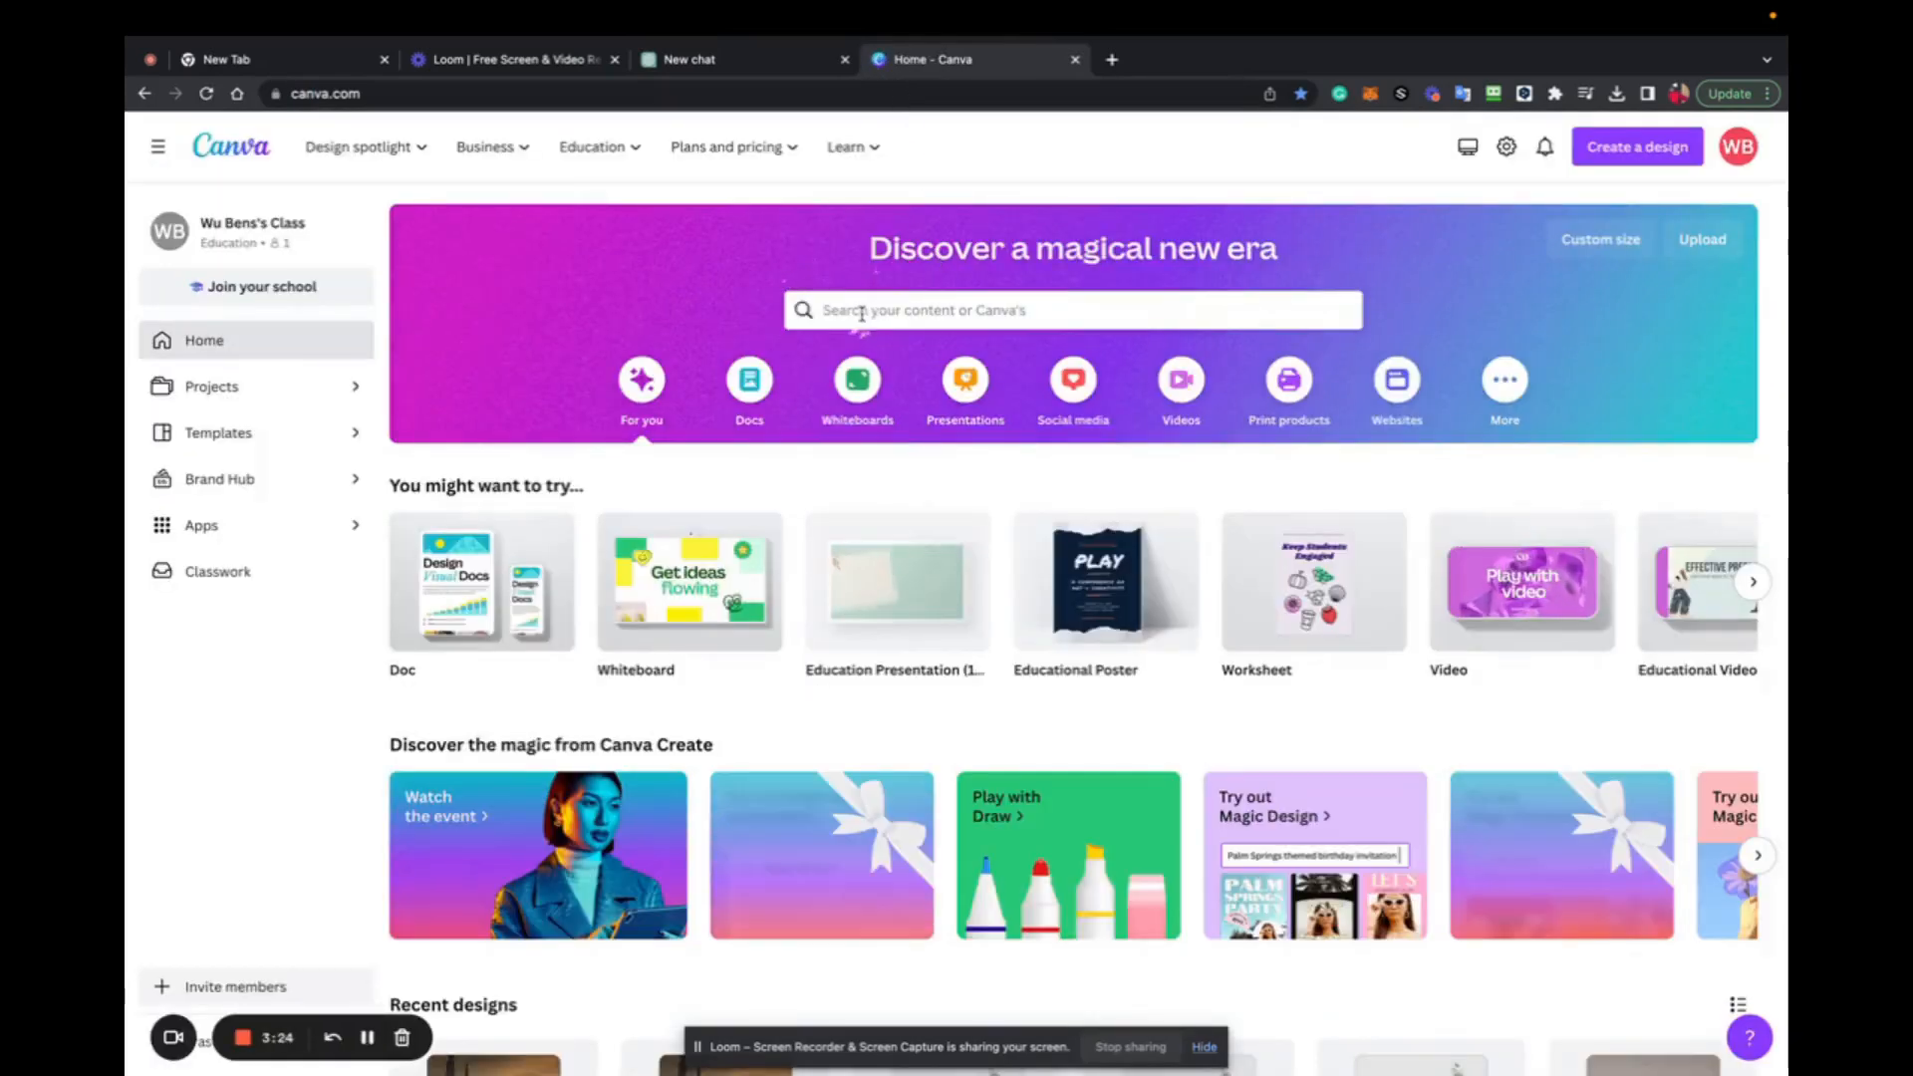
pyautogui.click(859, 308)
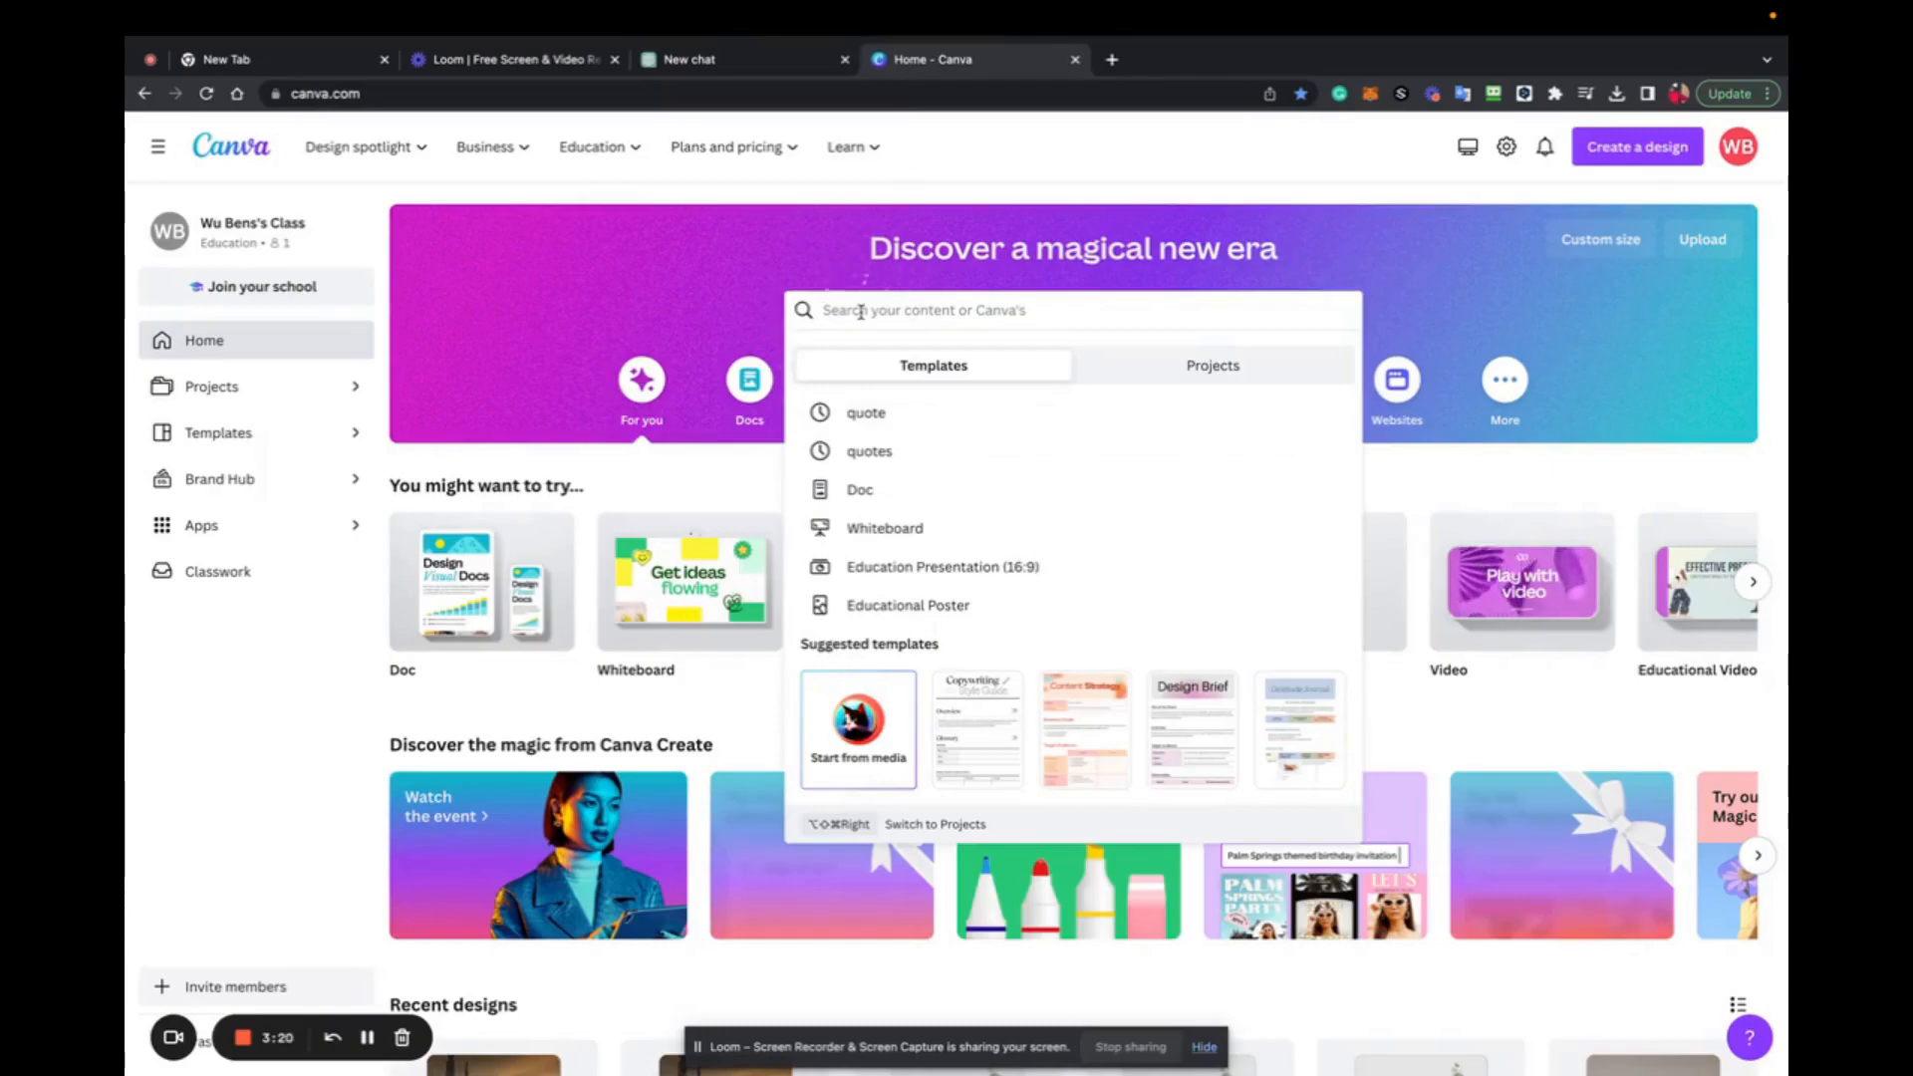
pyautogui.click(858, 412)
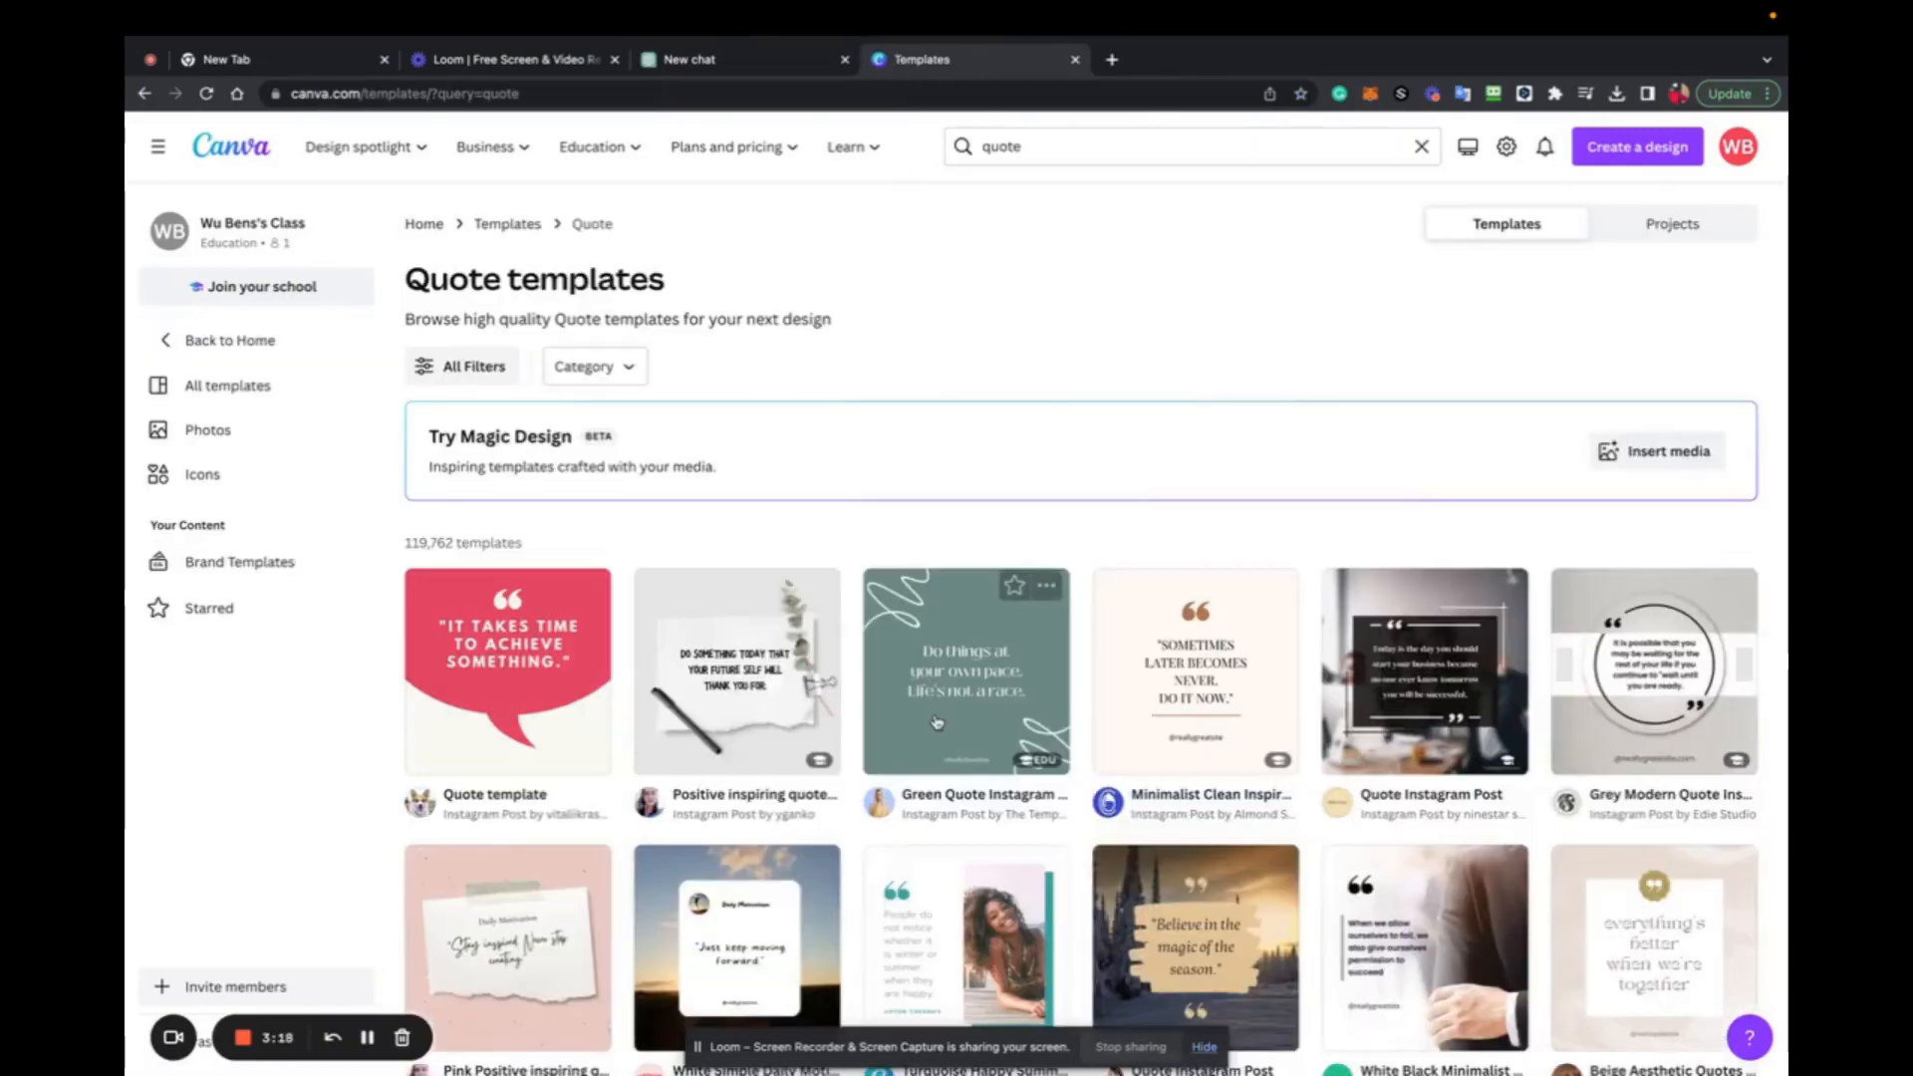
# Browse the quote templates and start a design from the dark pencil template "Quote Business Instagram Post".
pyautogui.scroll(-6, 952, 598)
pyautogui.scroll(-15, 937, 720)
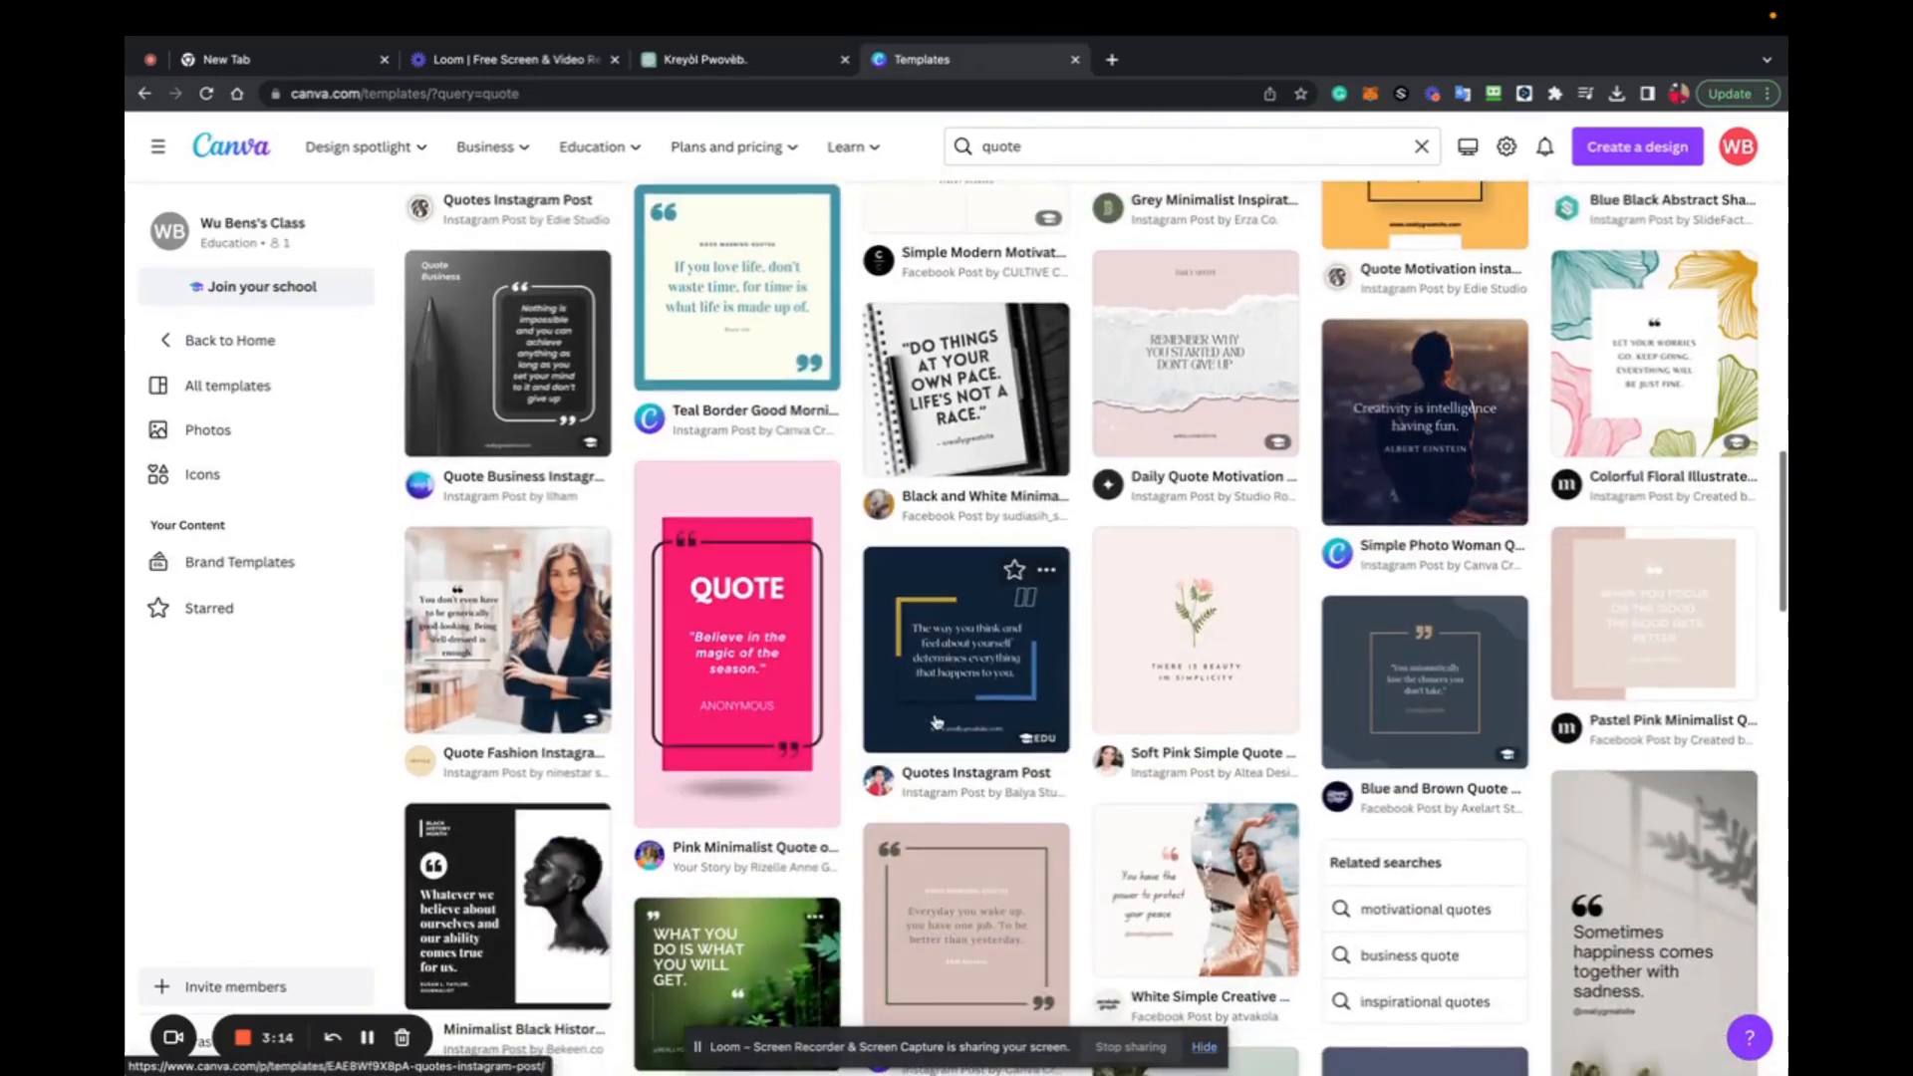
pyautogui.scroll(-2, 937, 722)
pyautogui.scroll(-3, 936, 720)
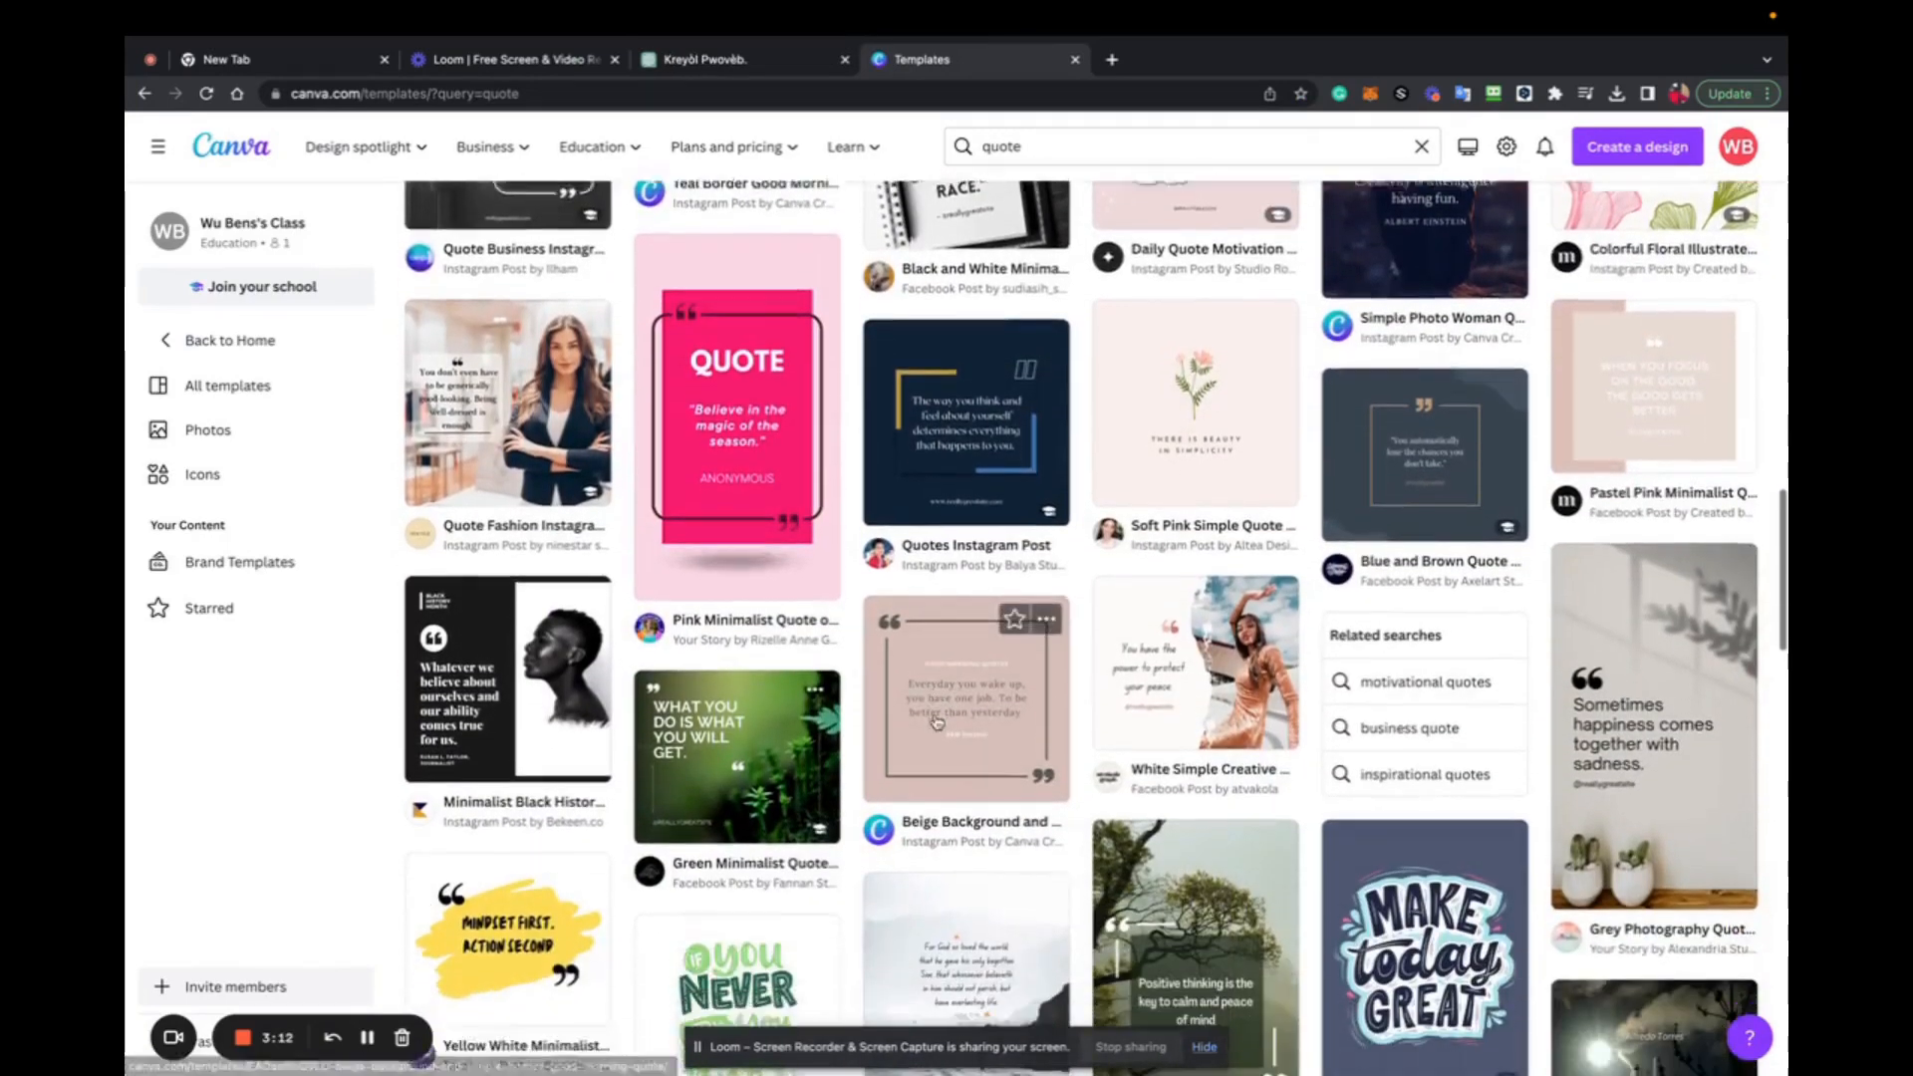
pyautogui.scroll(-6, 1008, 667)
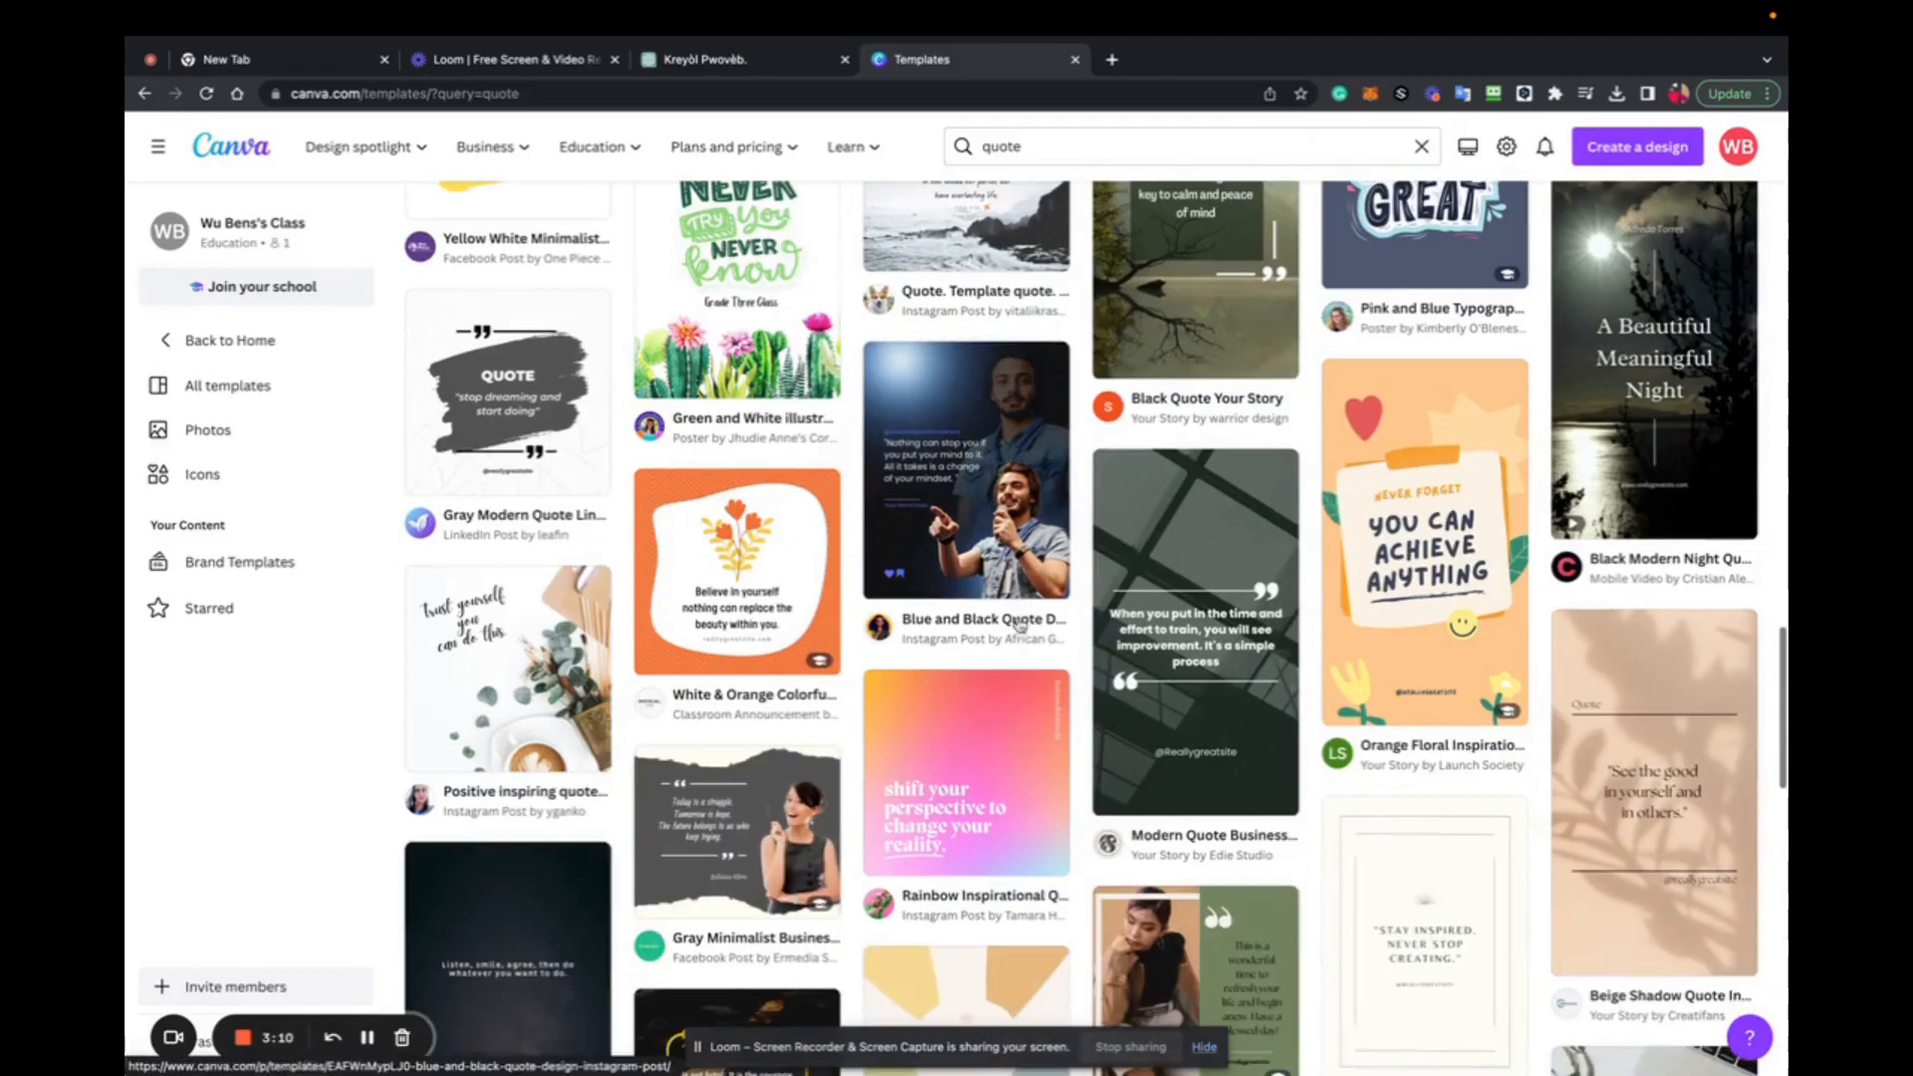
pyautogui.scroll(7, 1018, 627)
pyautogui.scroll(6, 1020, 623)
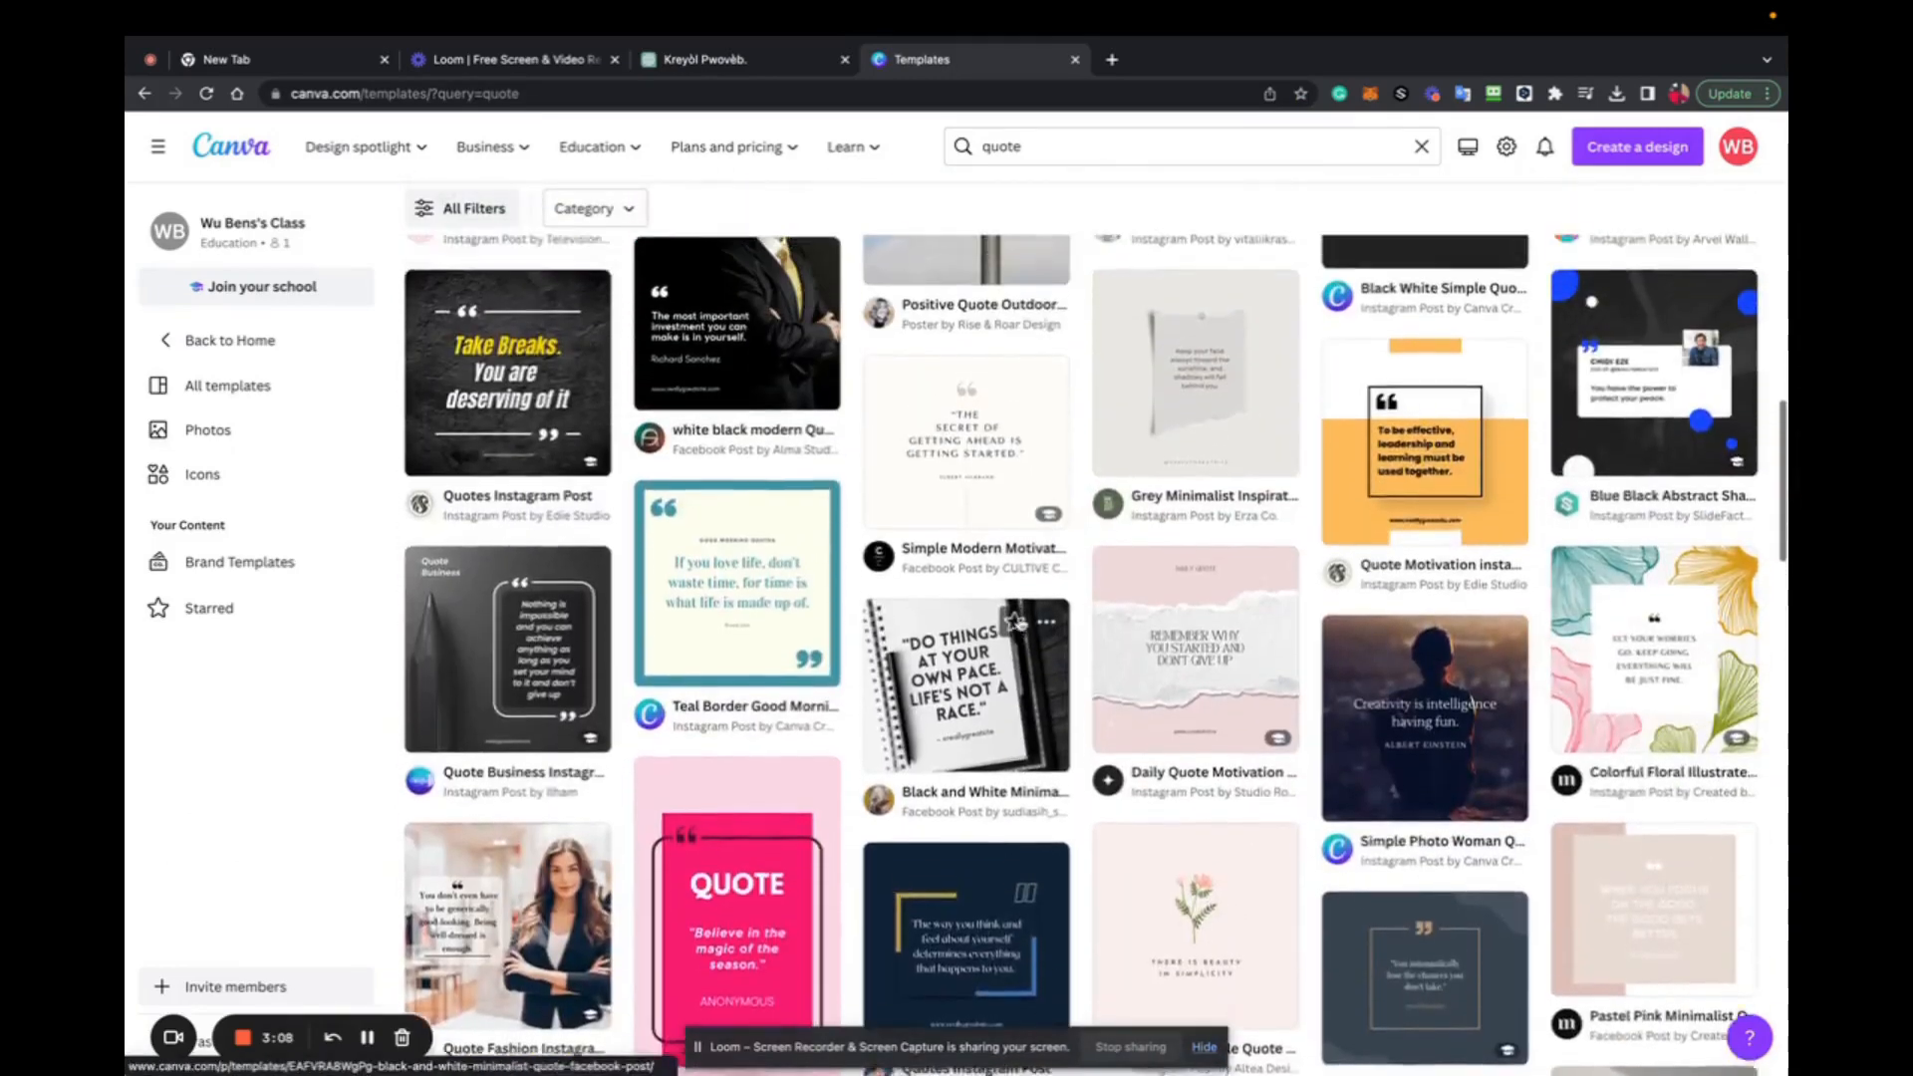
pyautogui.click(534, 601)
pyautogui.click(1362, 324)
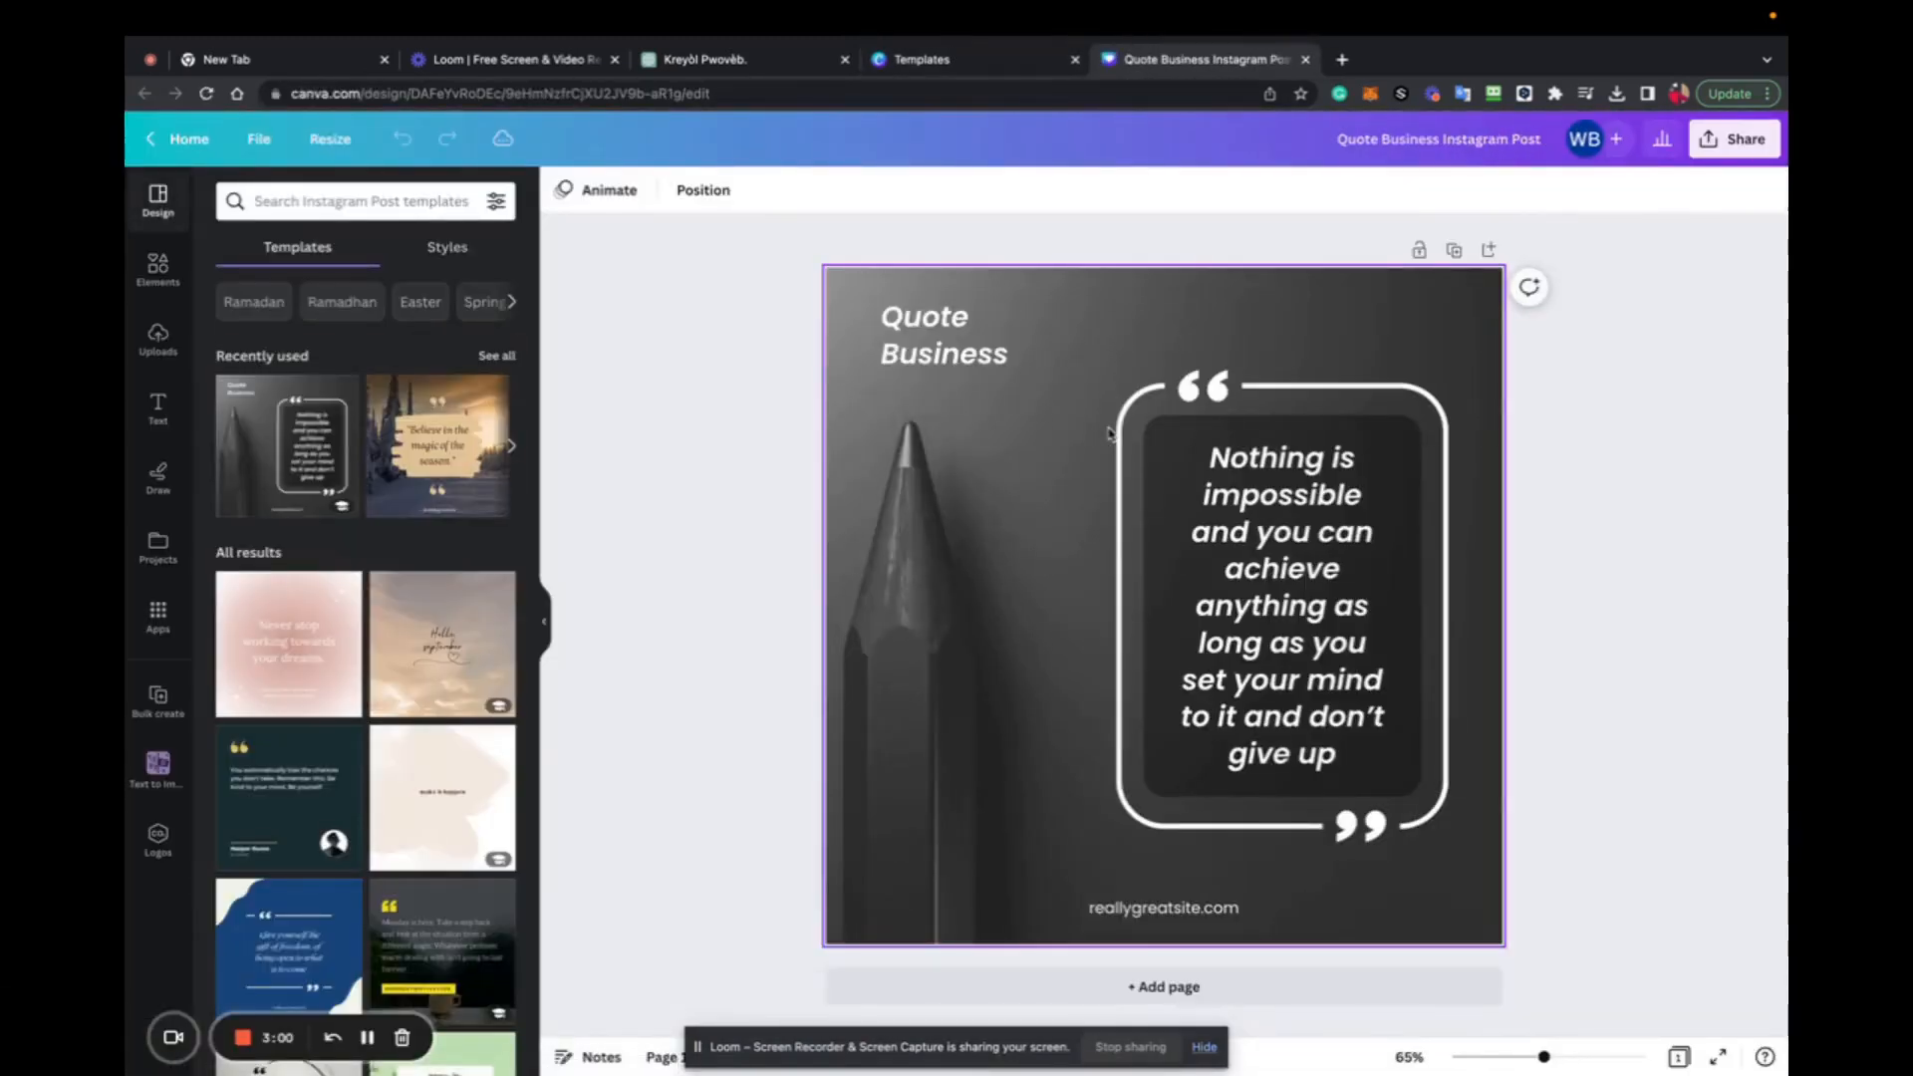
# Return to the ChatGPT conversation, request "remove the english translation", and copy the ten Creole-only proverbs.
pyautogui.click(693, 62)
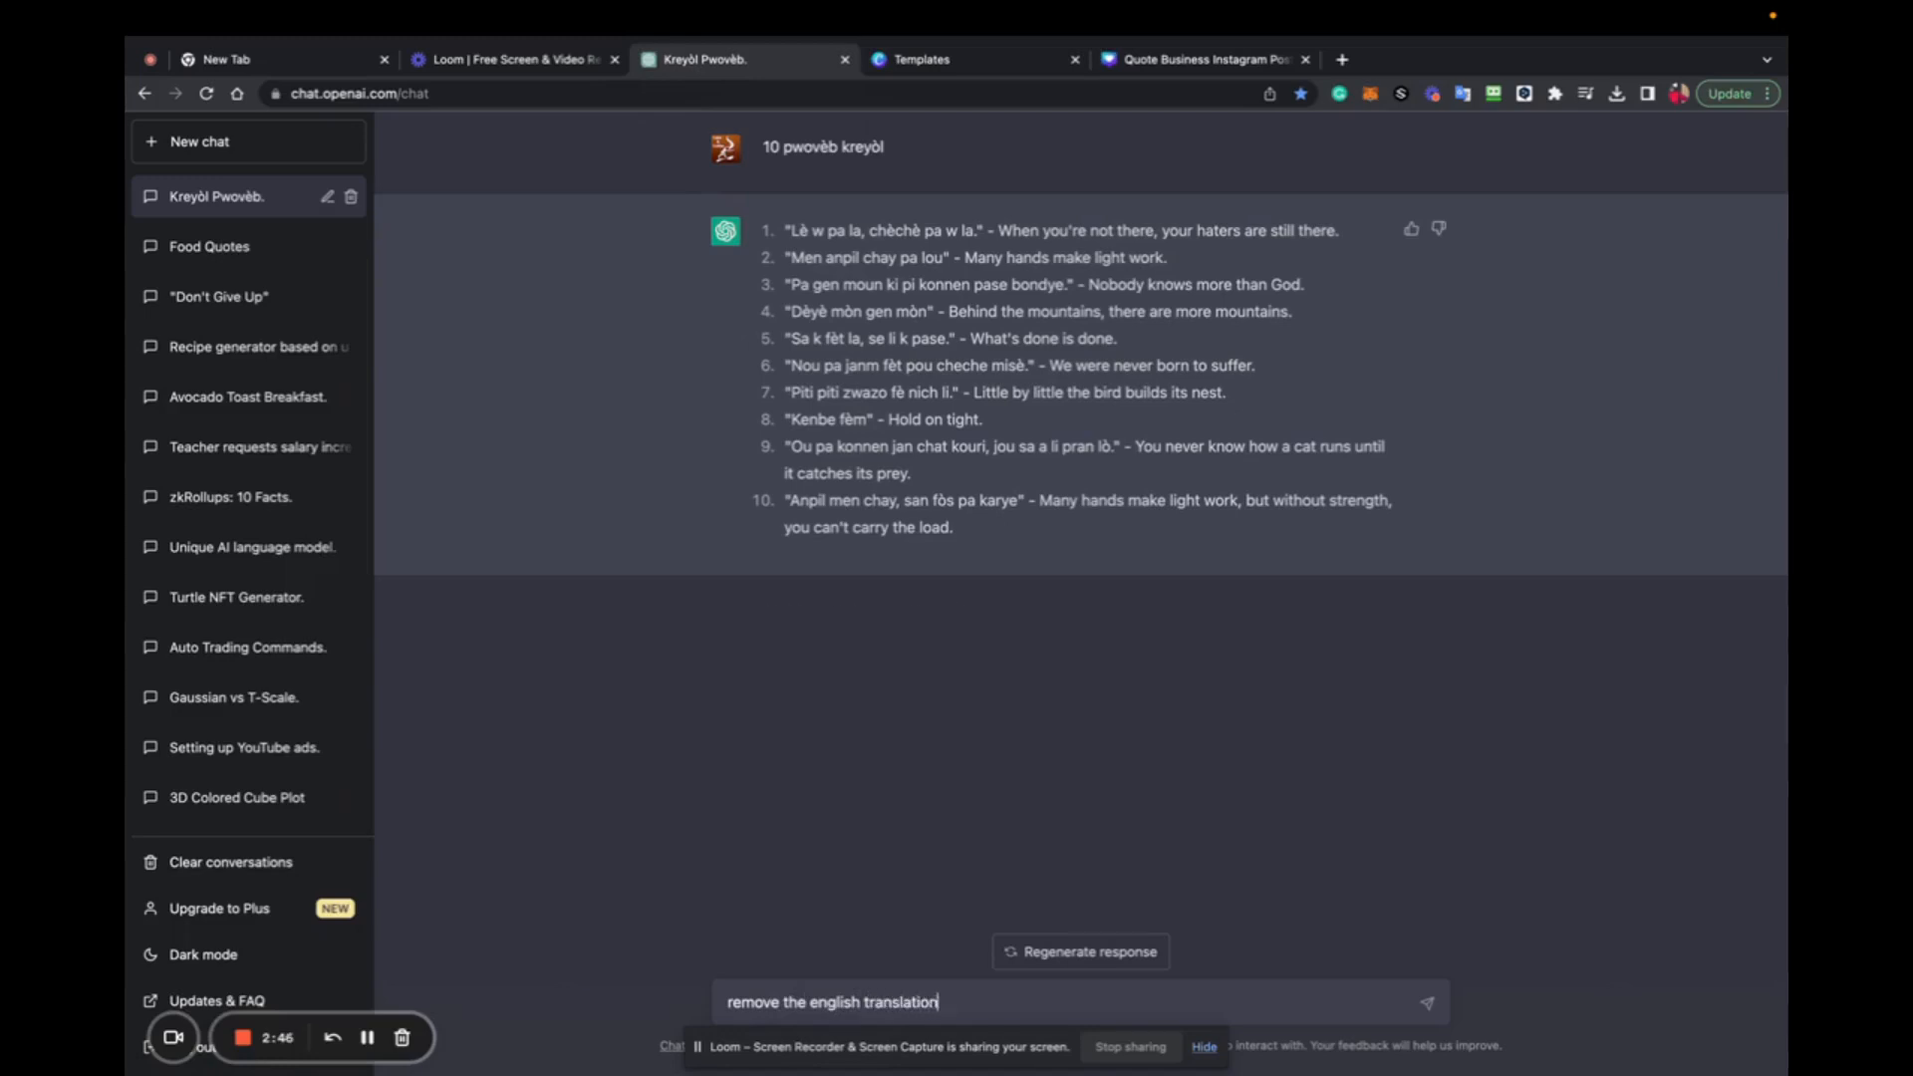
pyautogui.press('Return')
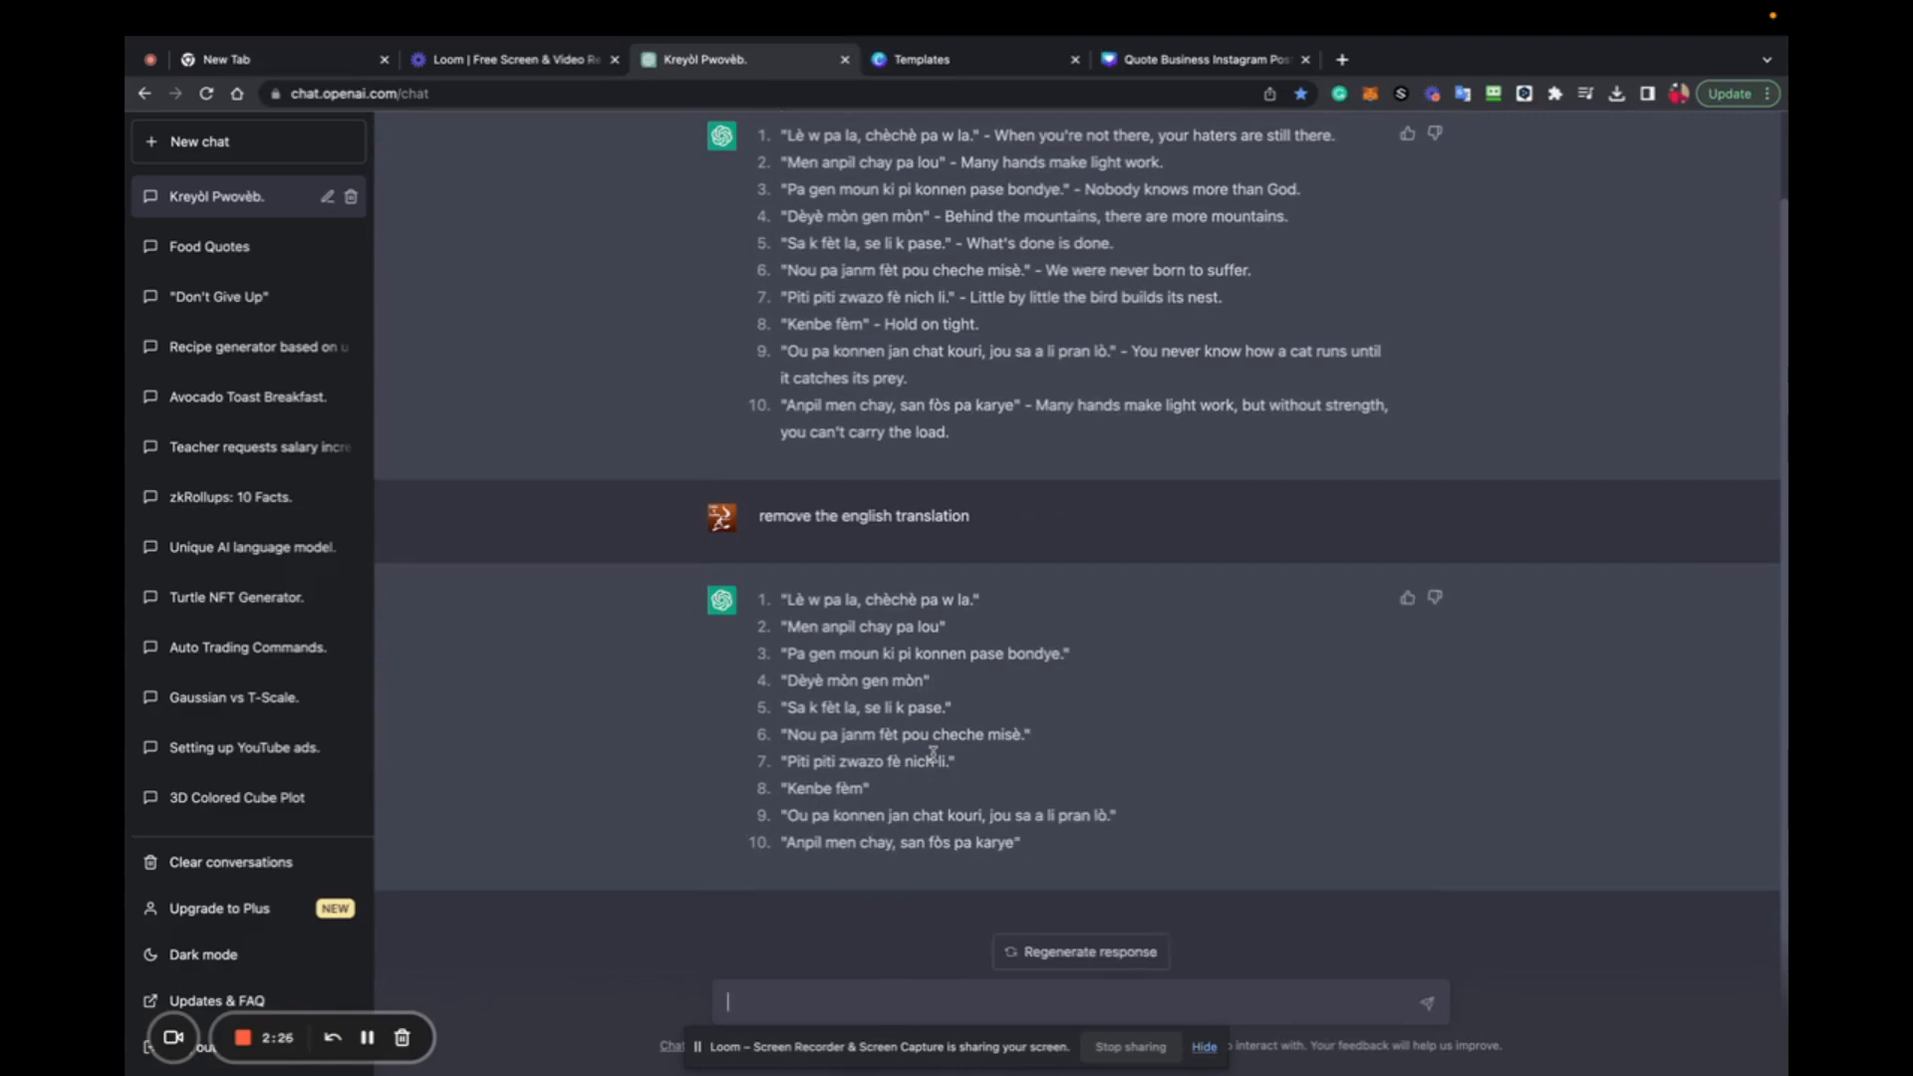
pyautogui.moveTo(785, 596); pyautogui.dragTo(1093, 761)
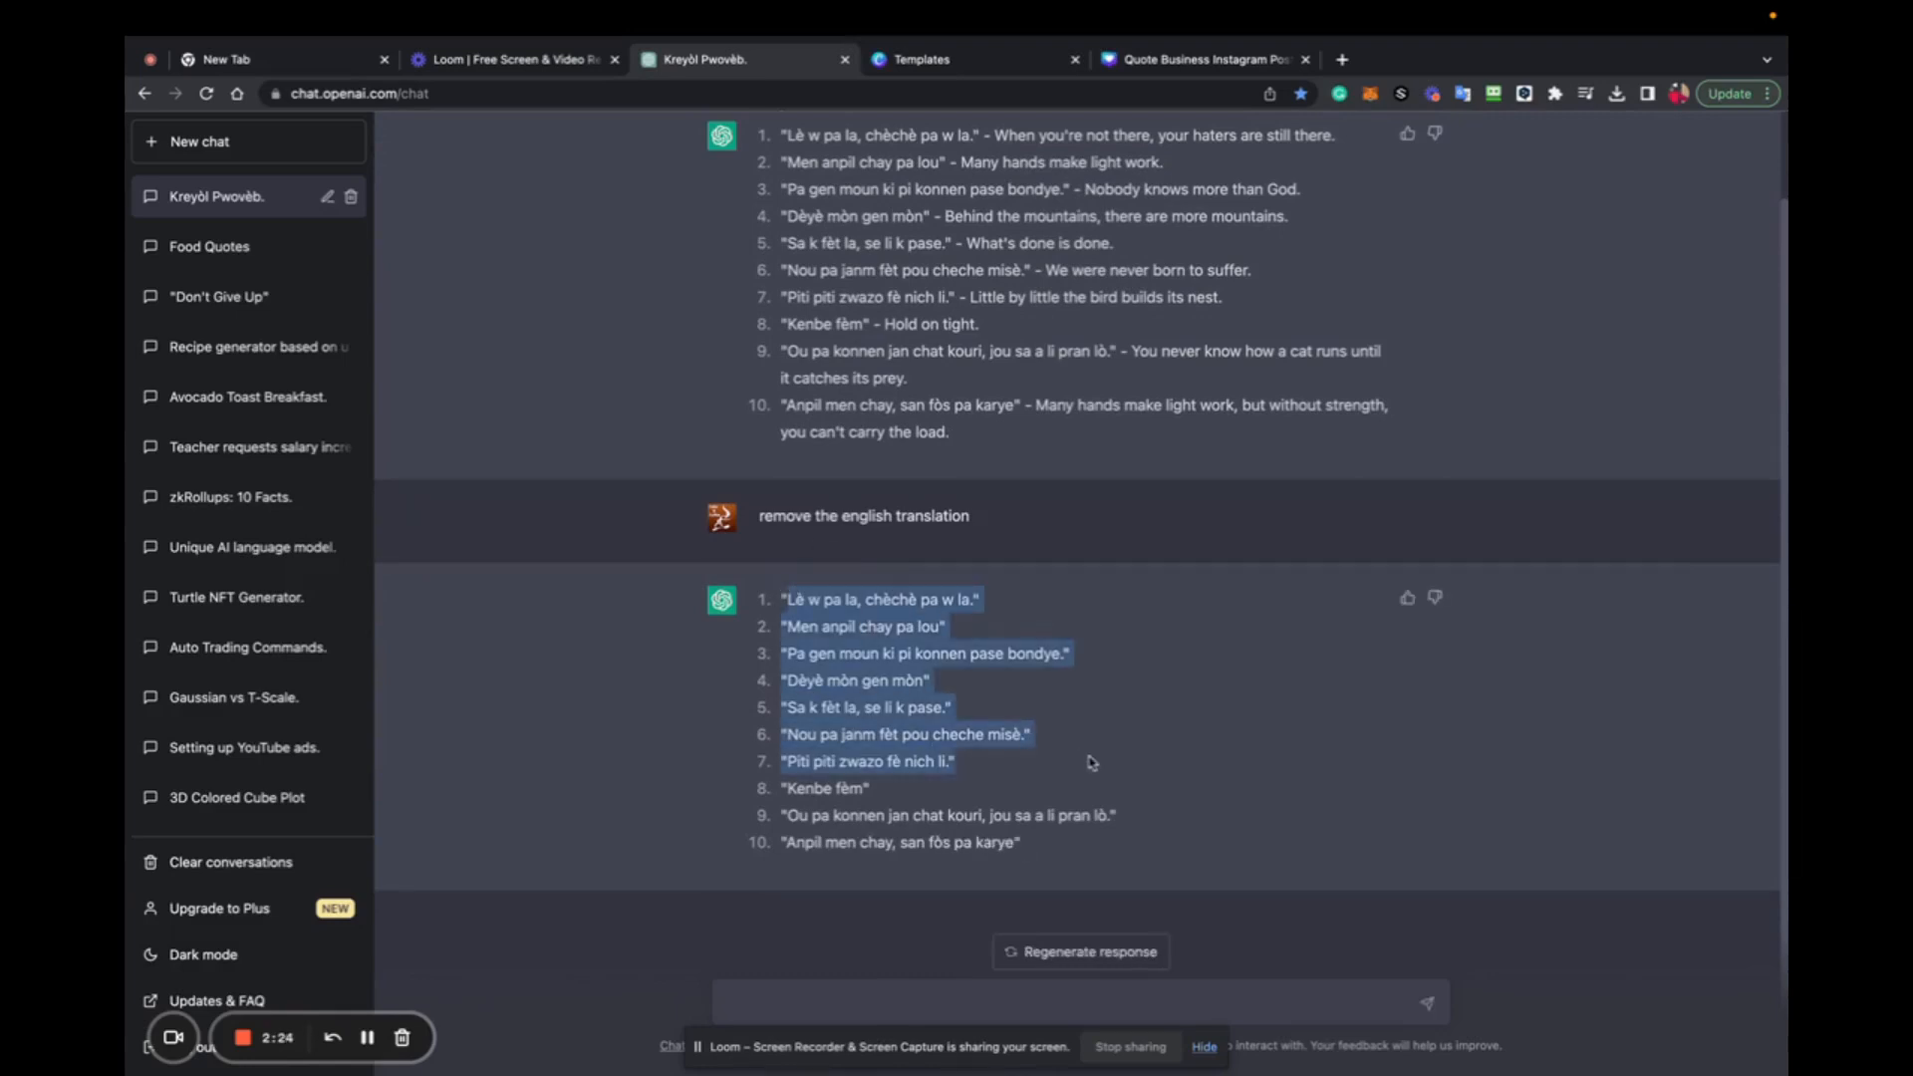
pyautogui.click(776, 604)
pyautogui.moveTo(780, 596); pyautogui.dragTo(1103, 844)
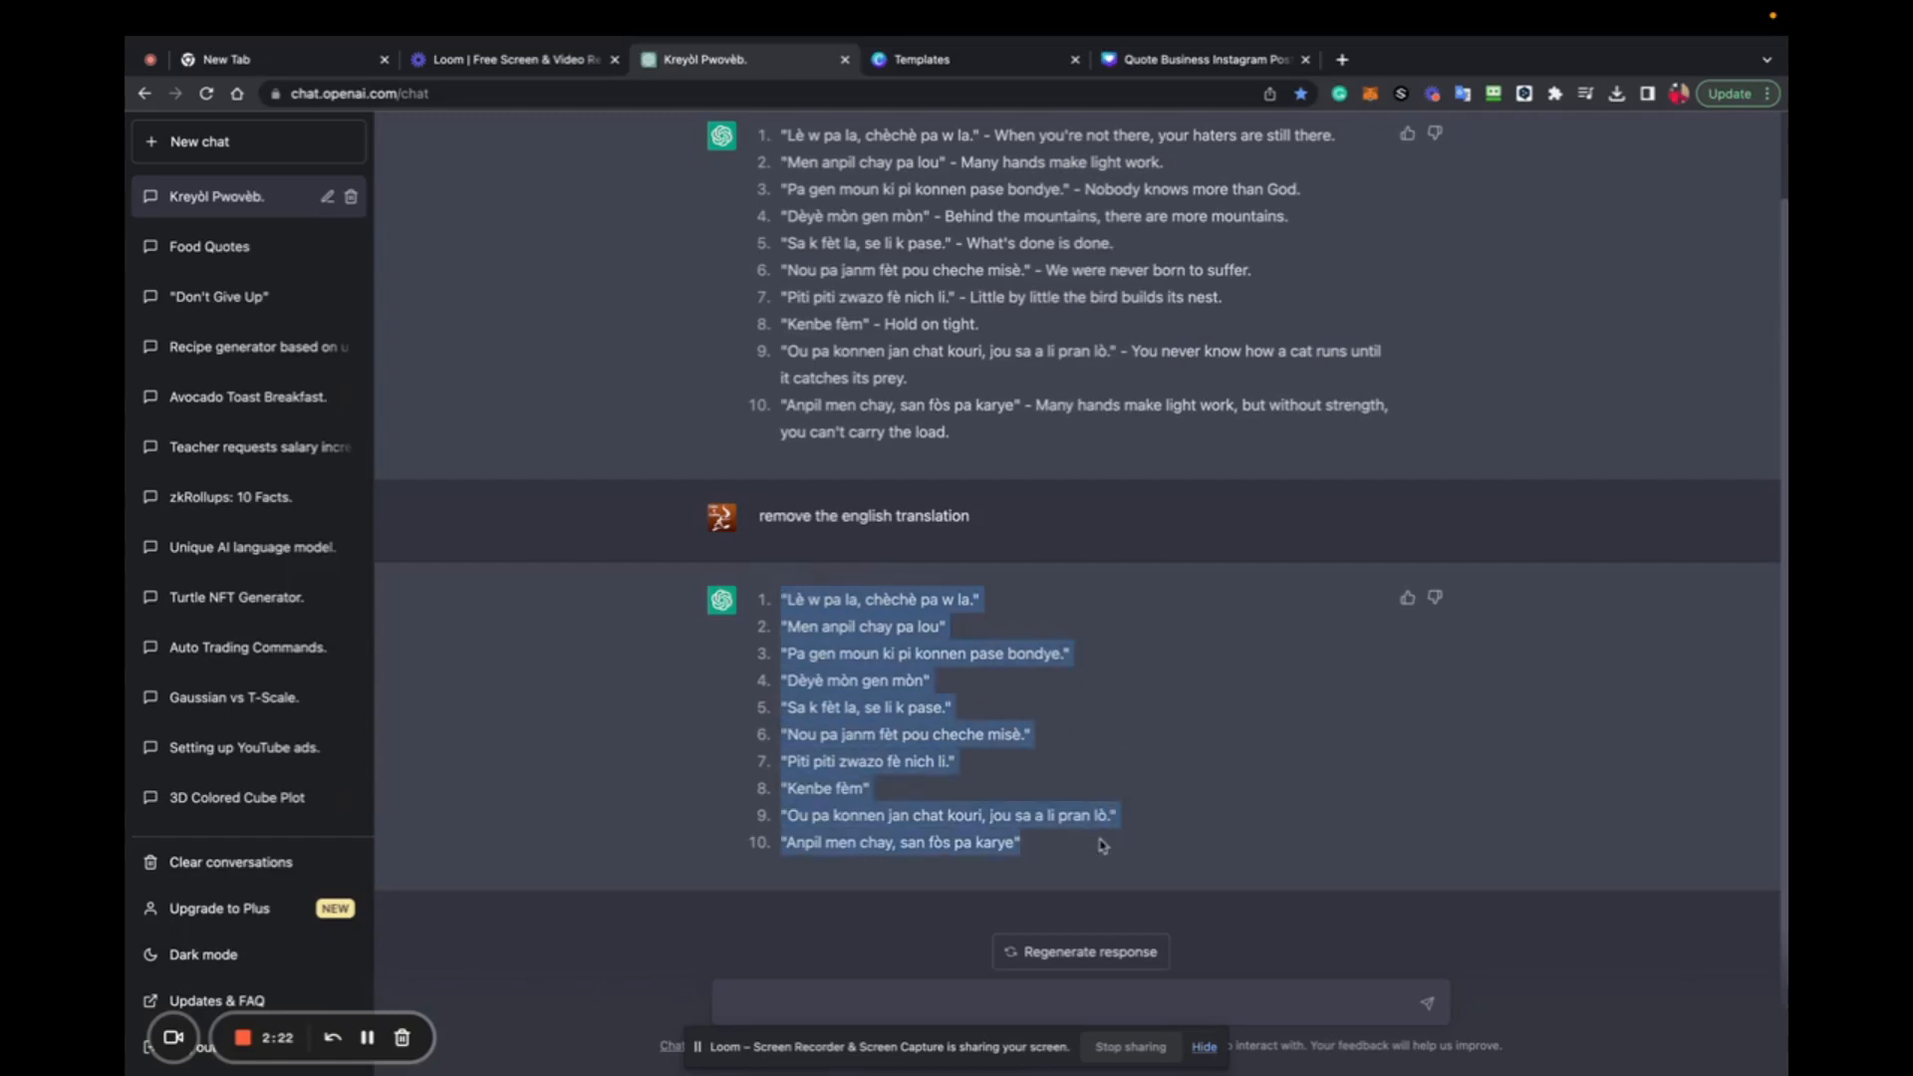
# Switch to Microsoft Excel and create a new blank workbook.
pyautogui.press('F4')
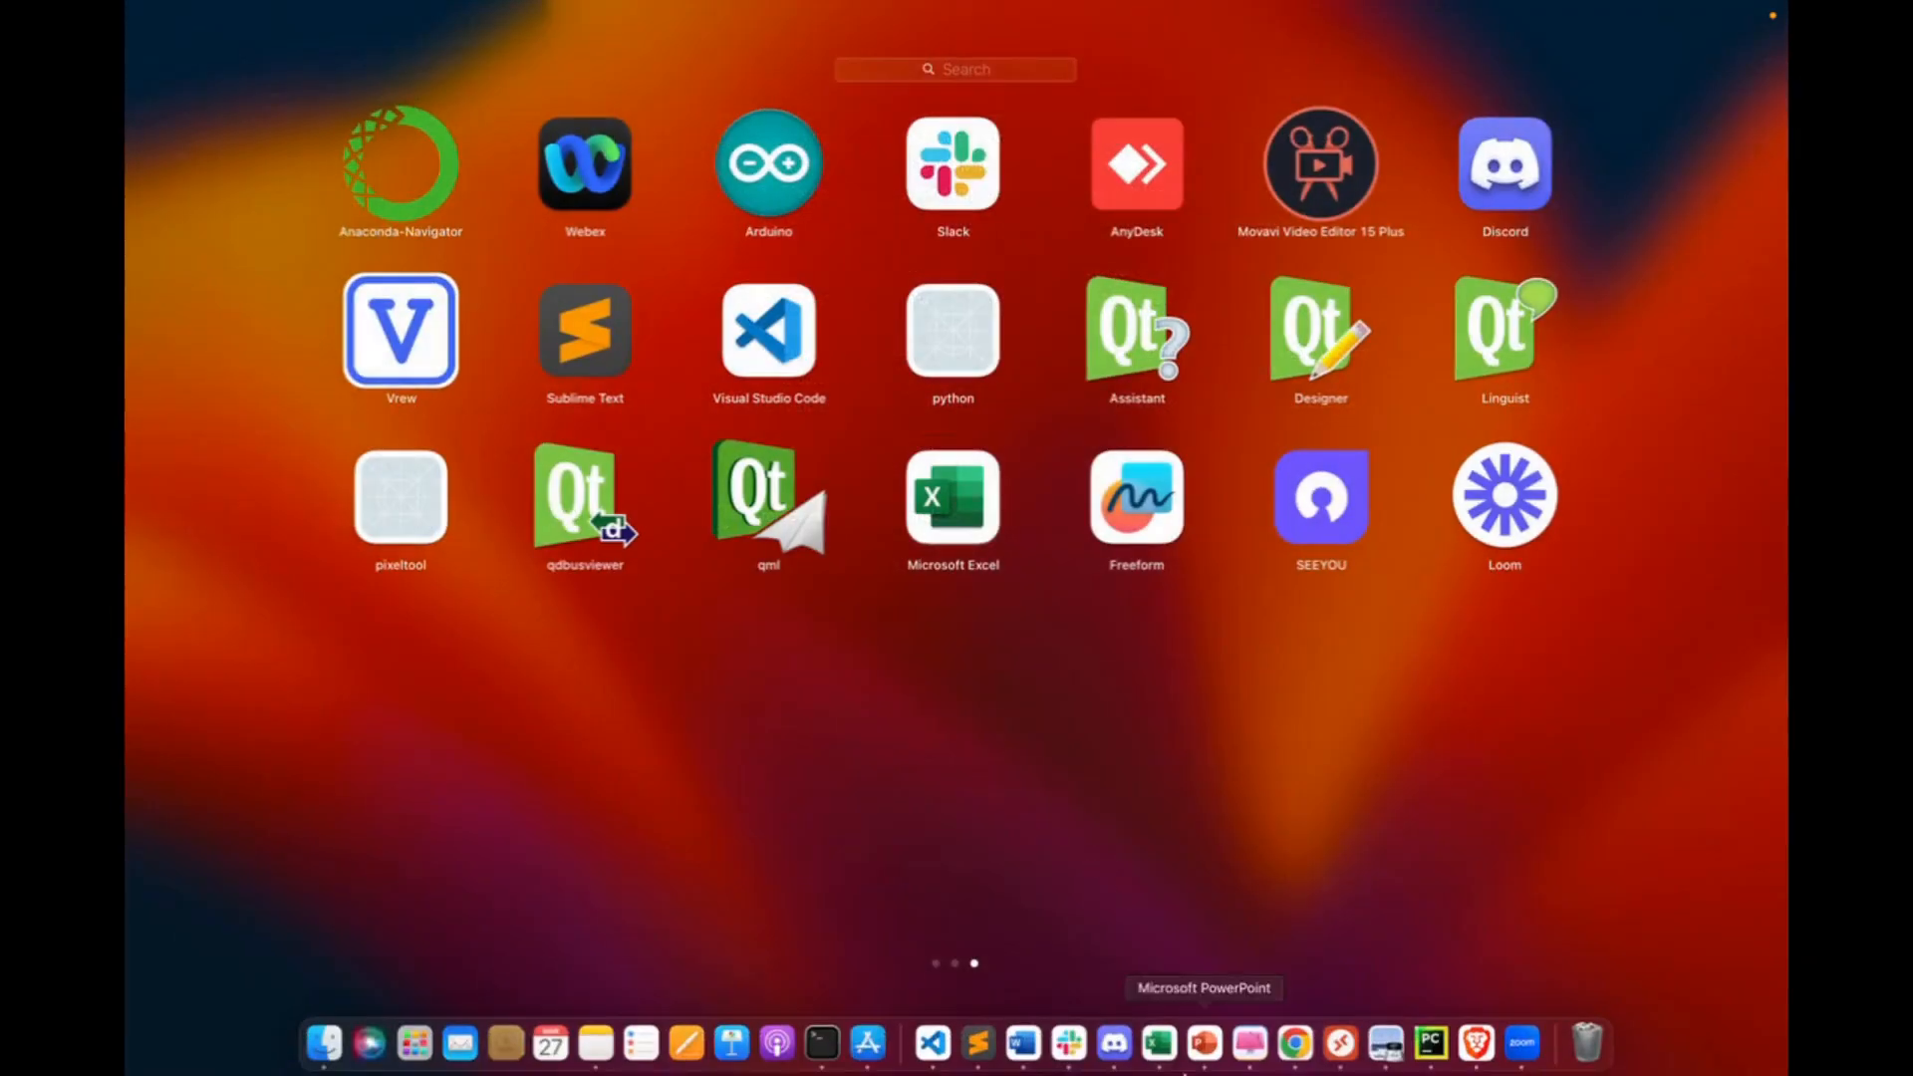
pyautogui.click(1167, 1048)
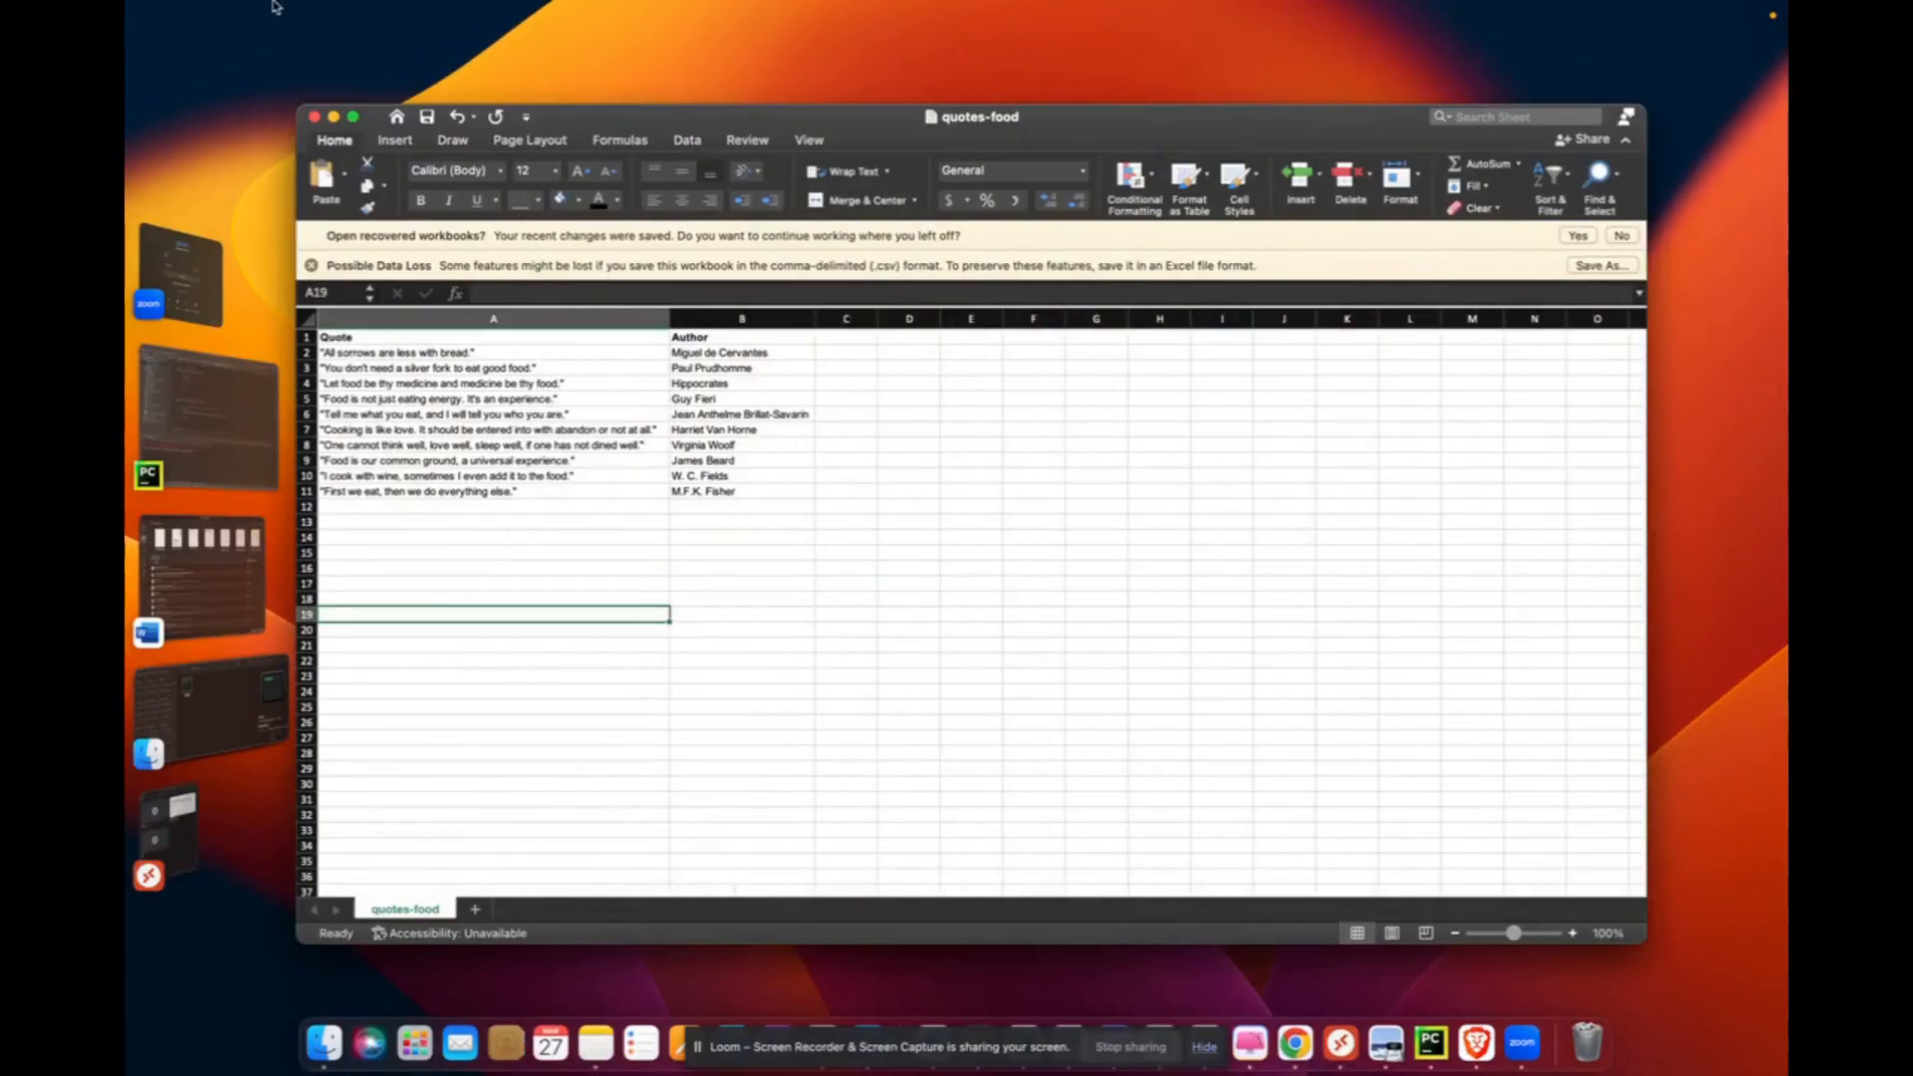
pyautogui.click(238, 17)
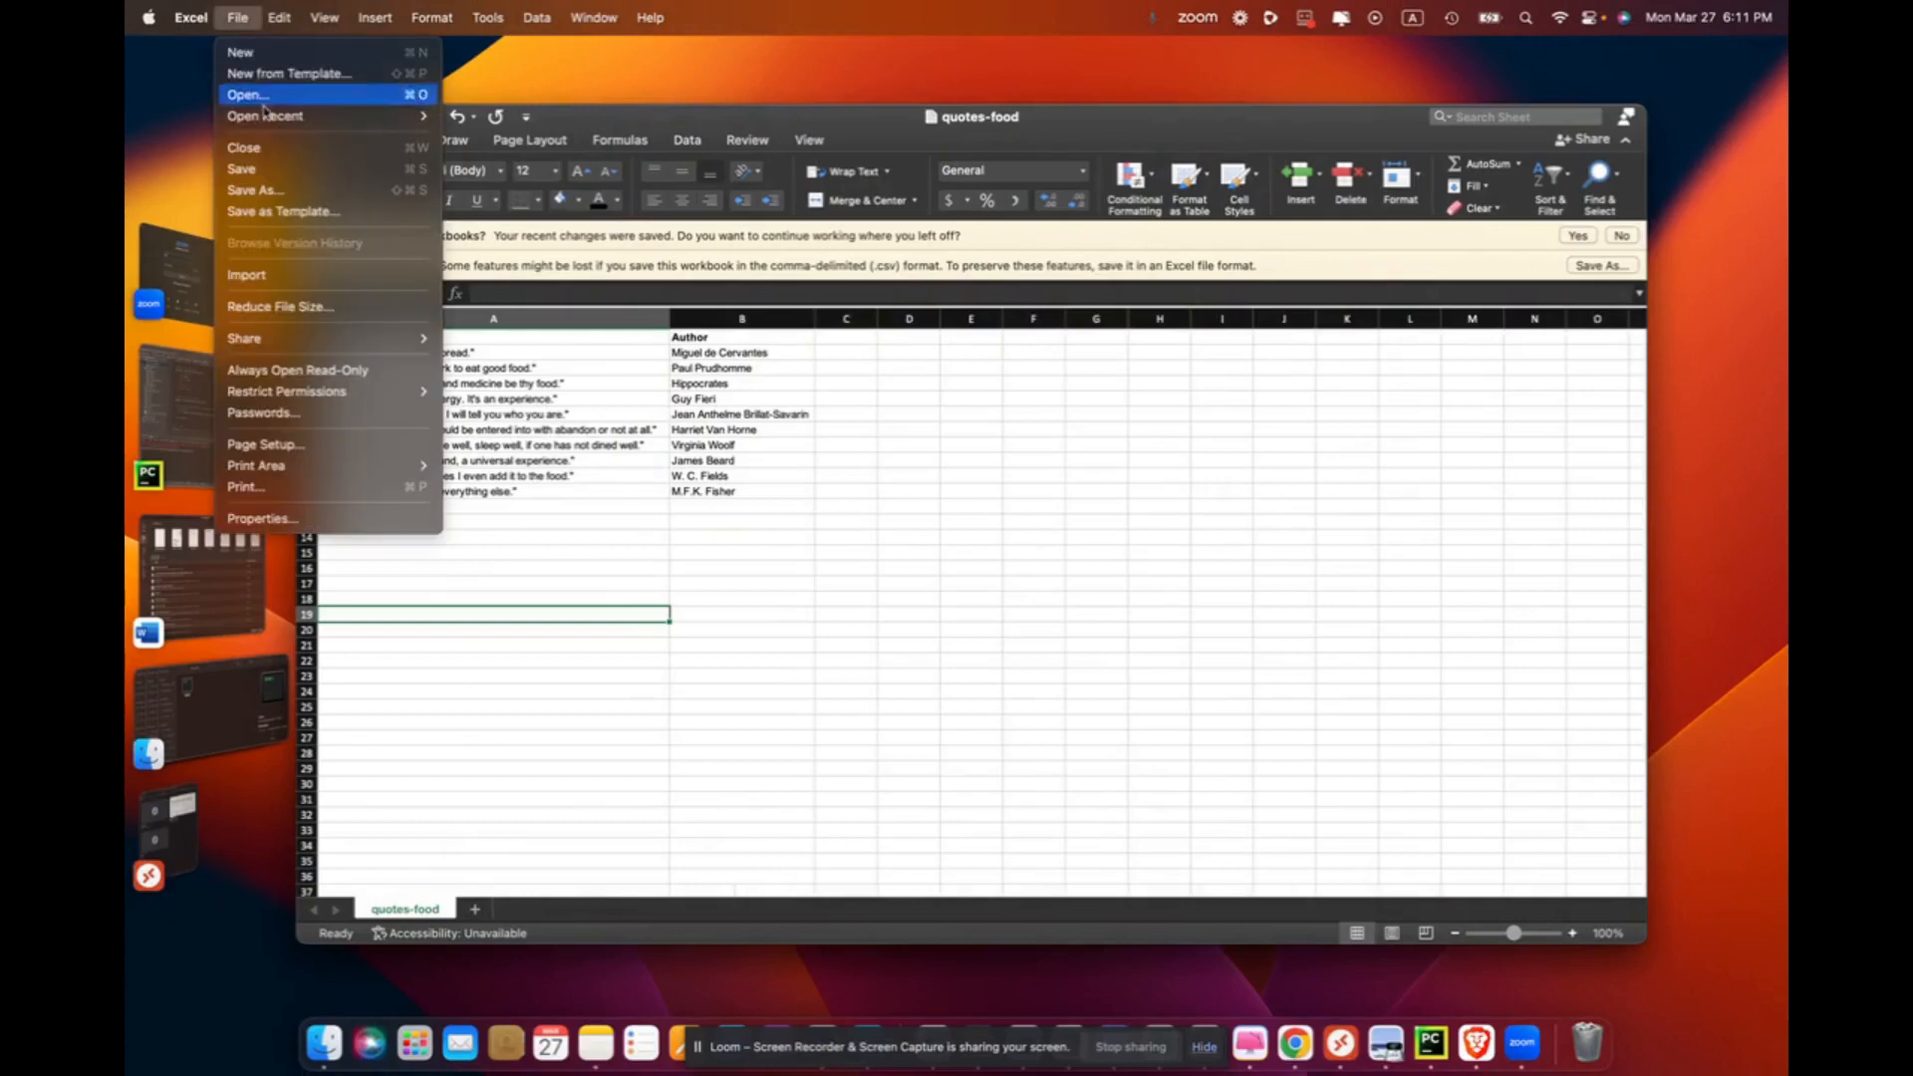
pyautogui.click(265, 55)
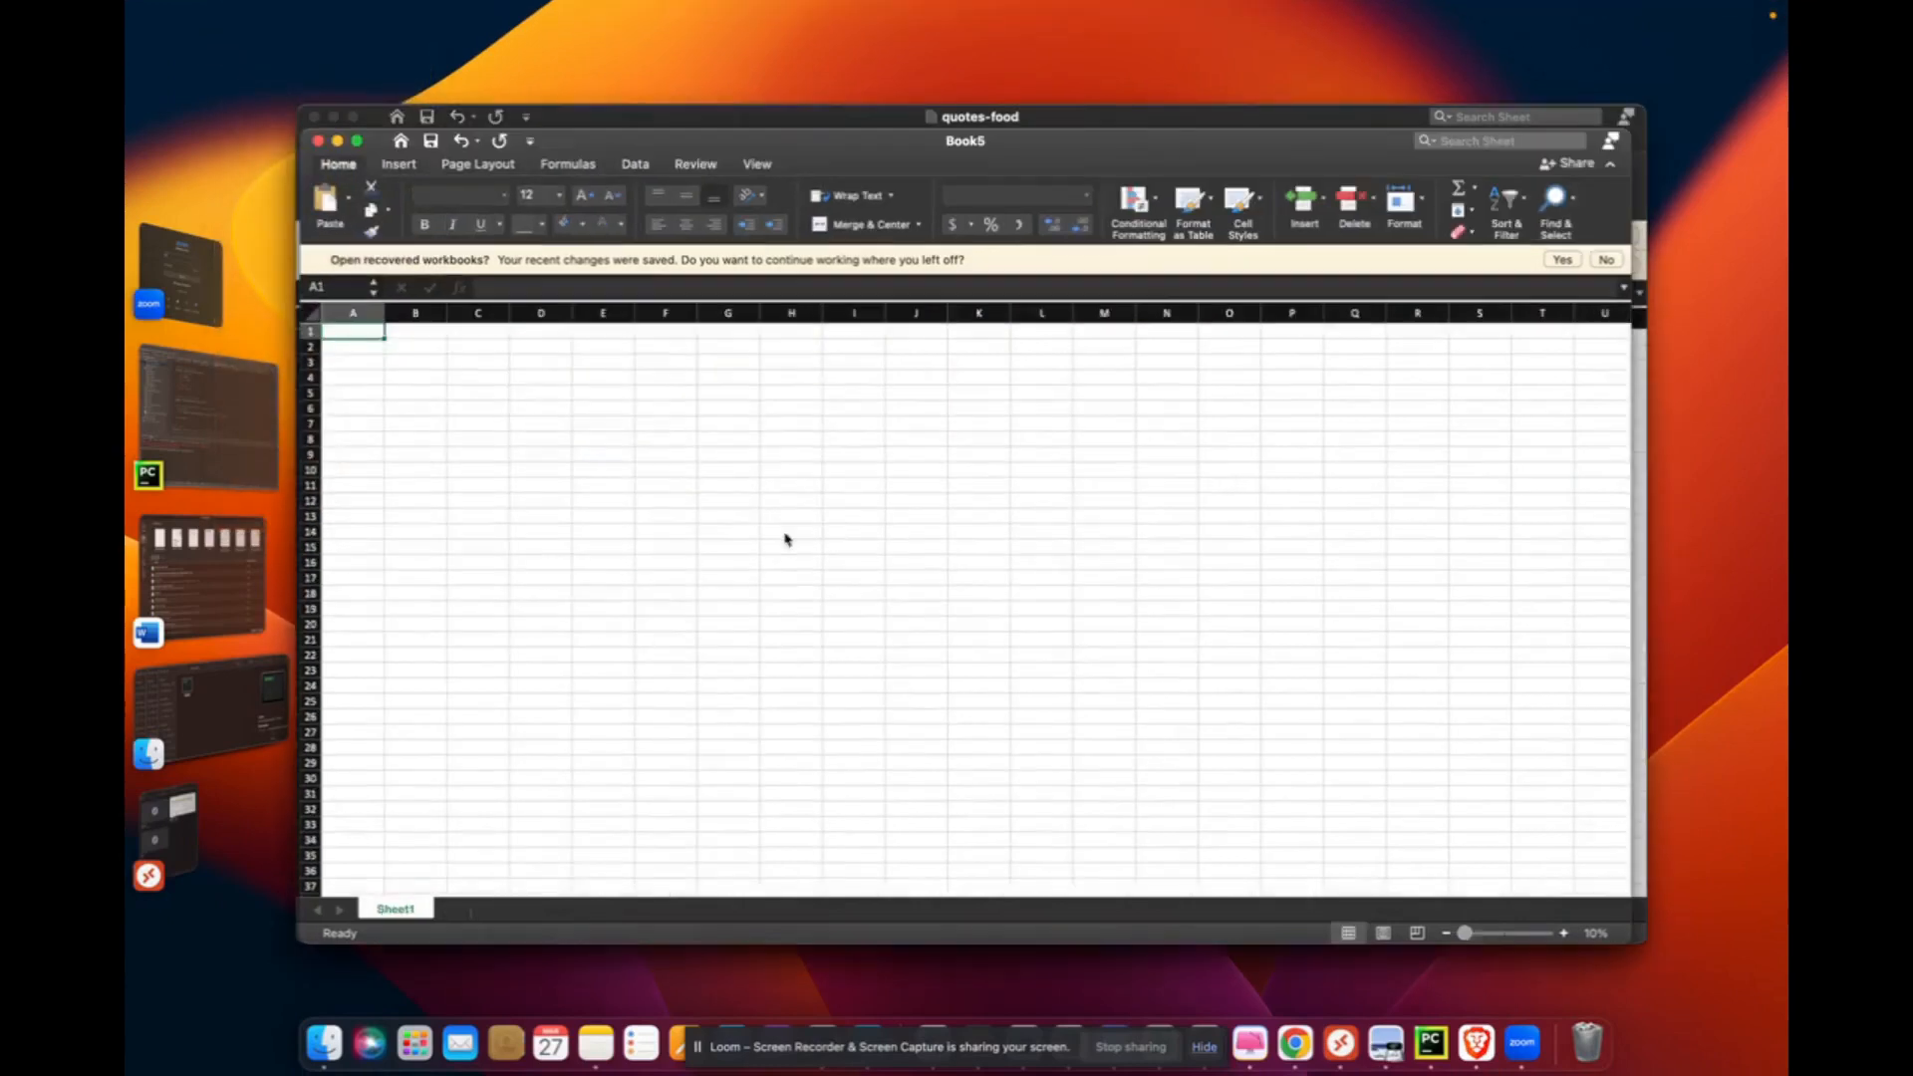
# Paste the ten copied proverbs into column A starting at A1, with the column width fitted and the text black.
pyautogui.write('"Lè w pa la, chèchè pa w la." "Men anpil chay pa lou" "Pa gen moun ki pi konnen pase bondye." "Dèyè mòn gen mòn" "Sa k fèt la, se li k pase." "Nou pa kanm fèt pou cheche mise." "Piti piti wazo fè nich li." "Kenbe fèm" "Ou pa konnen jan chat kouri, jou sa a li pran lò." "Anpil men chay, san fòs pa karye"')
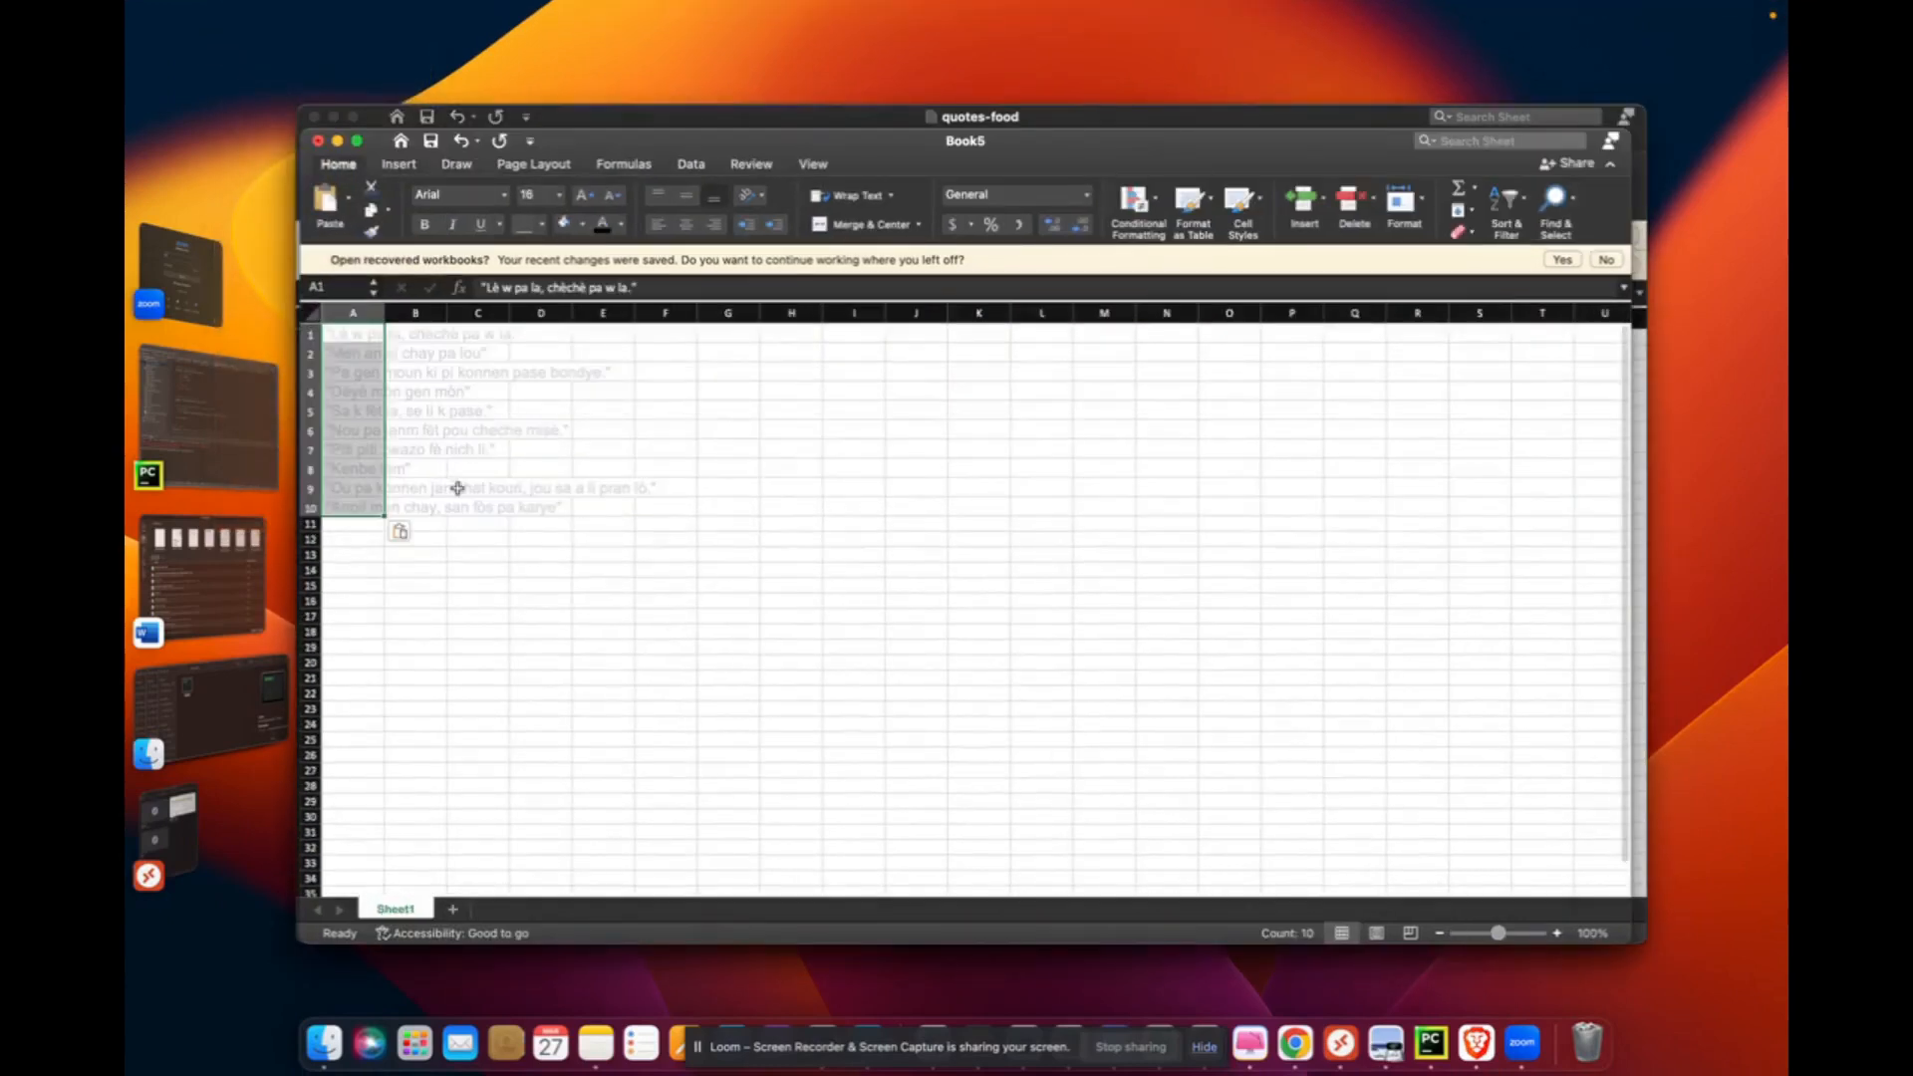
pyautogui.doubleClick(384, 313)
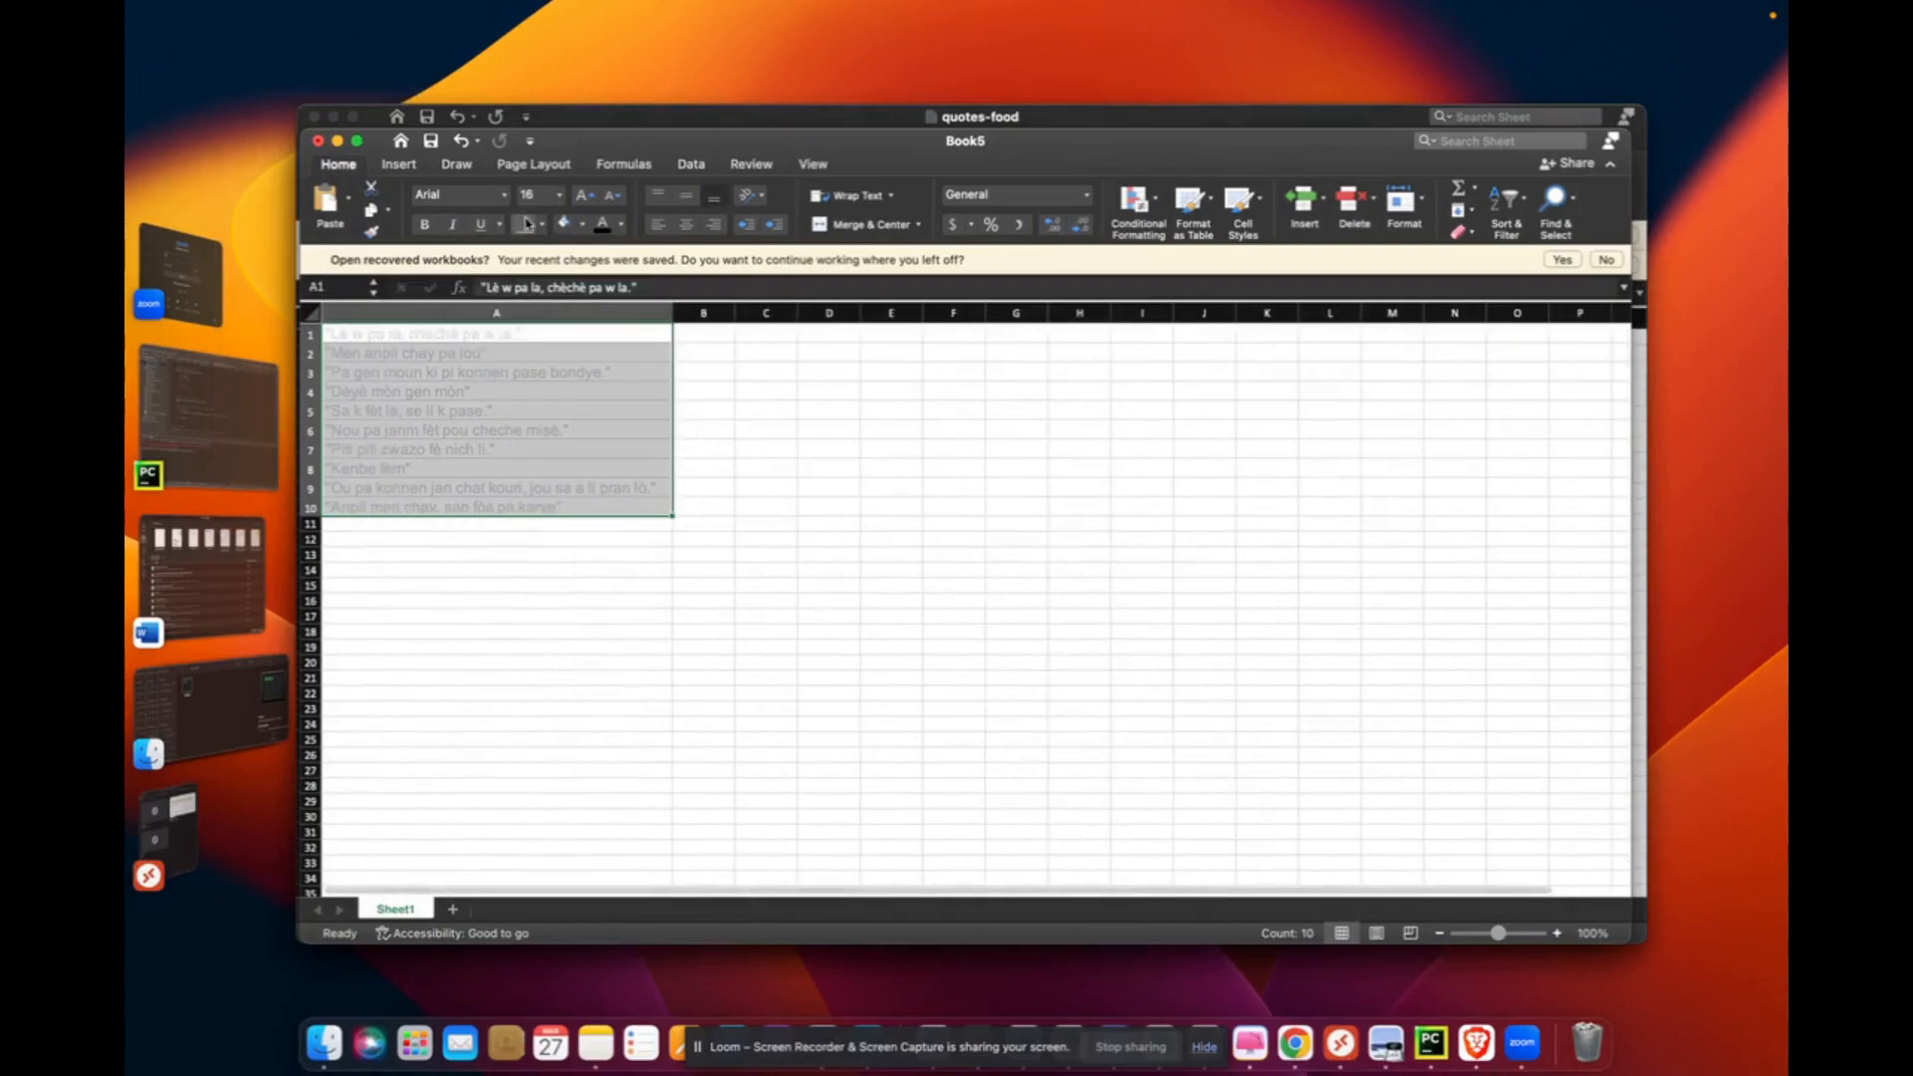
pyautogui.click(596, 227)
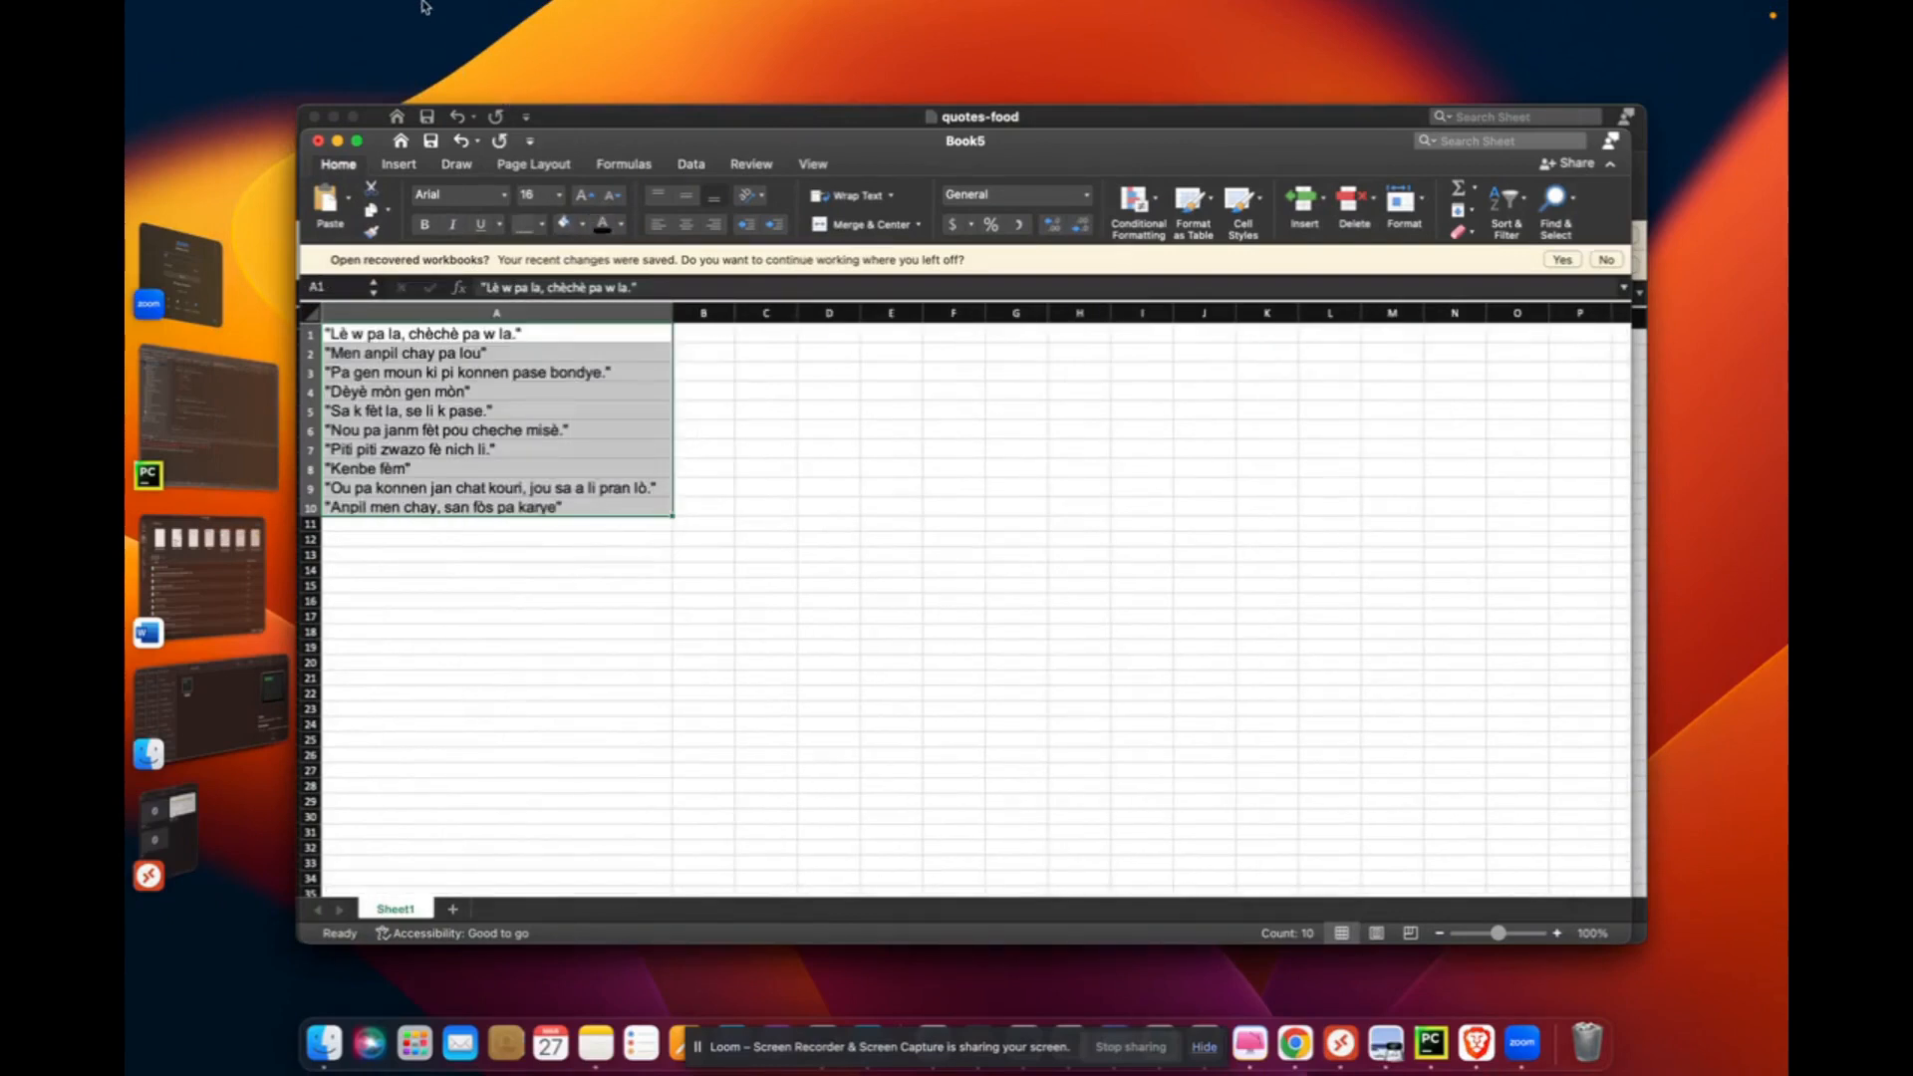
# Save the workbook to Downloads as "pwoveb" in CSV UTF-8 (Comma delimited) format.
pyautogui.moveTo(425, 7)
pyautogui.click(235, 17)
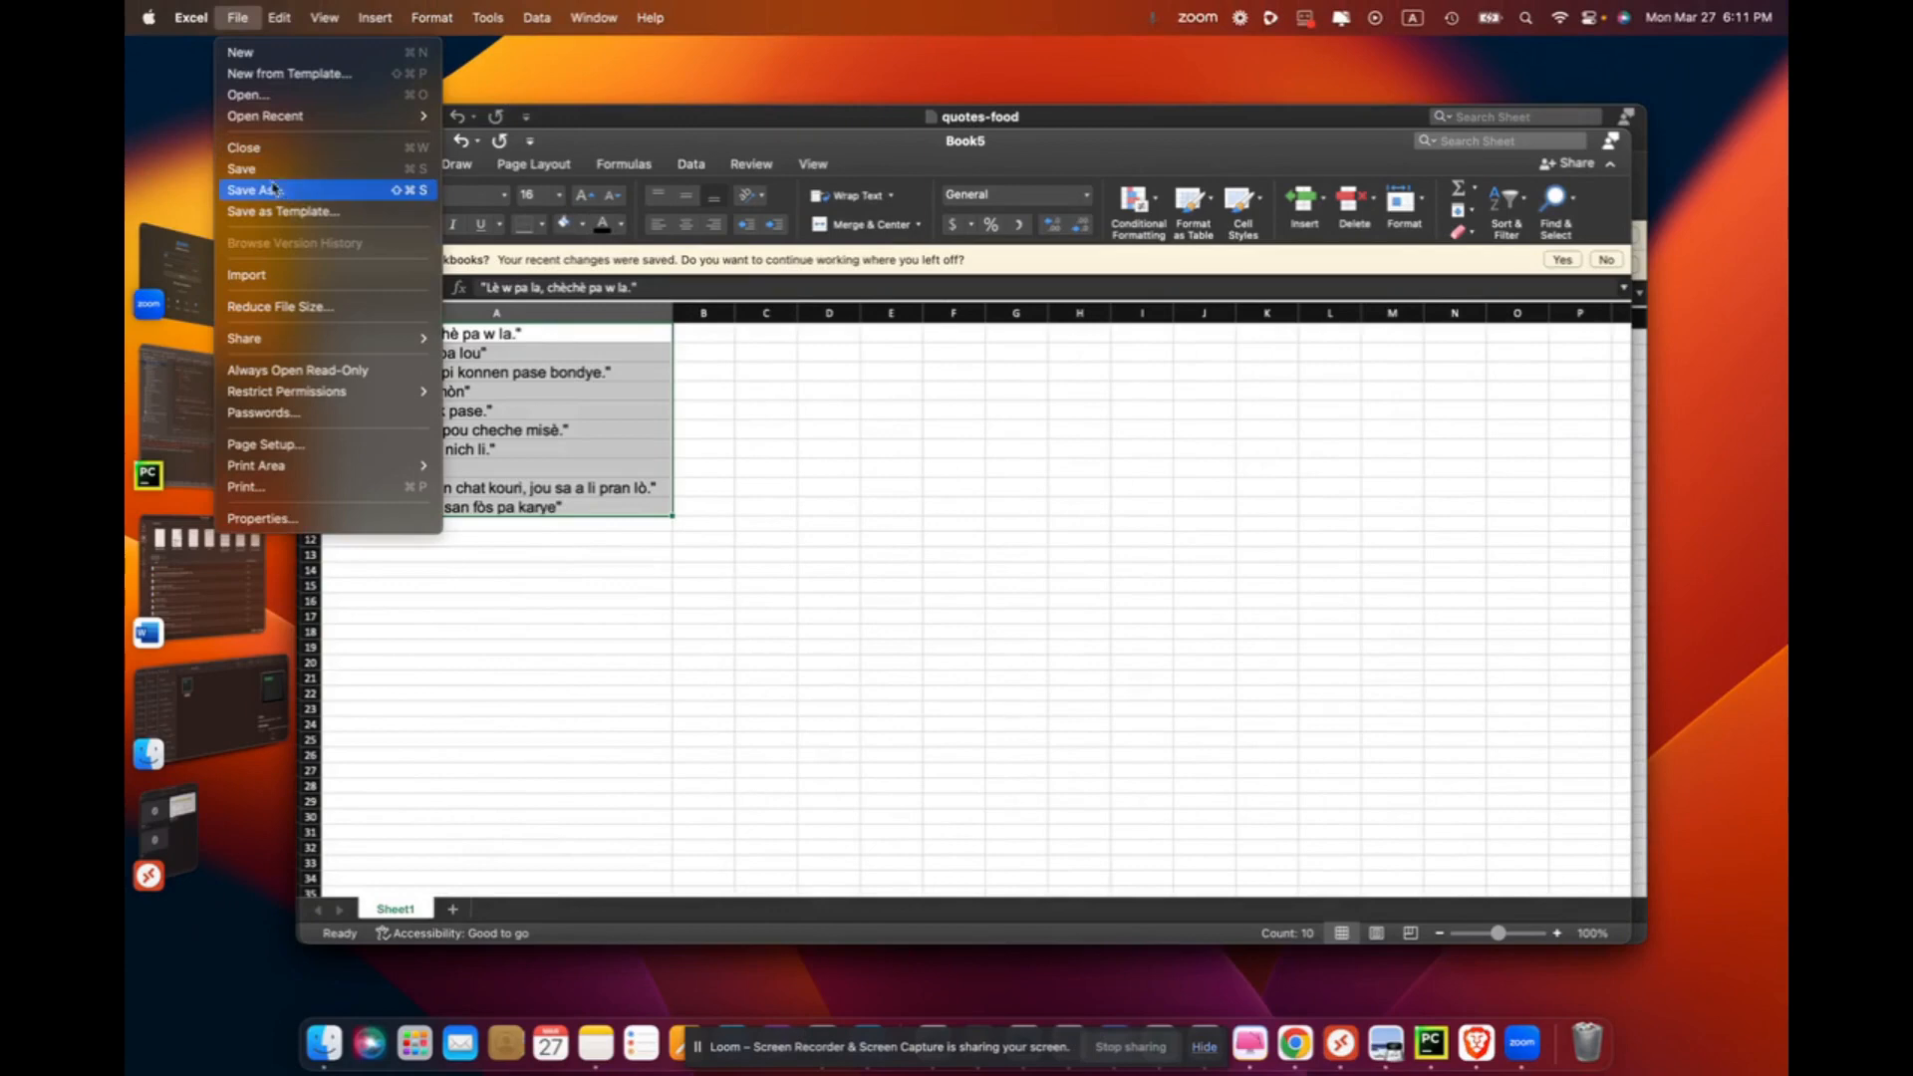
pyautogui.click(261, 191)
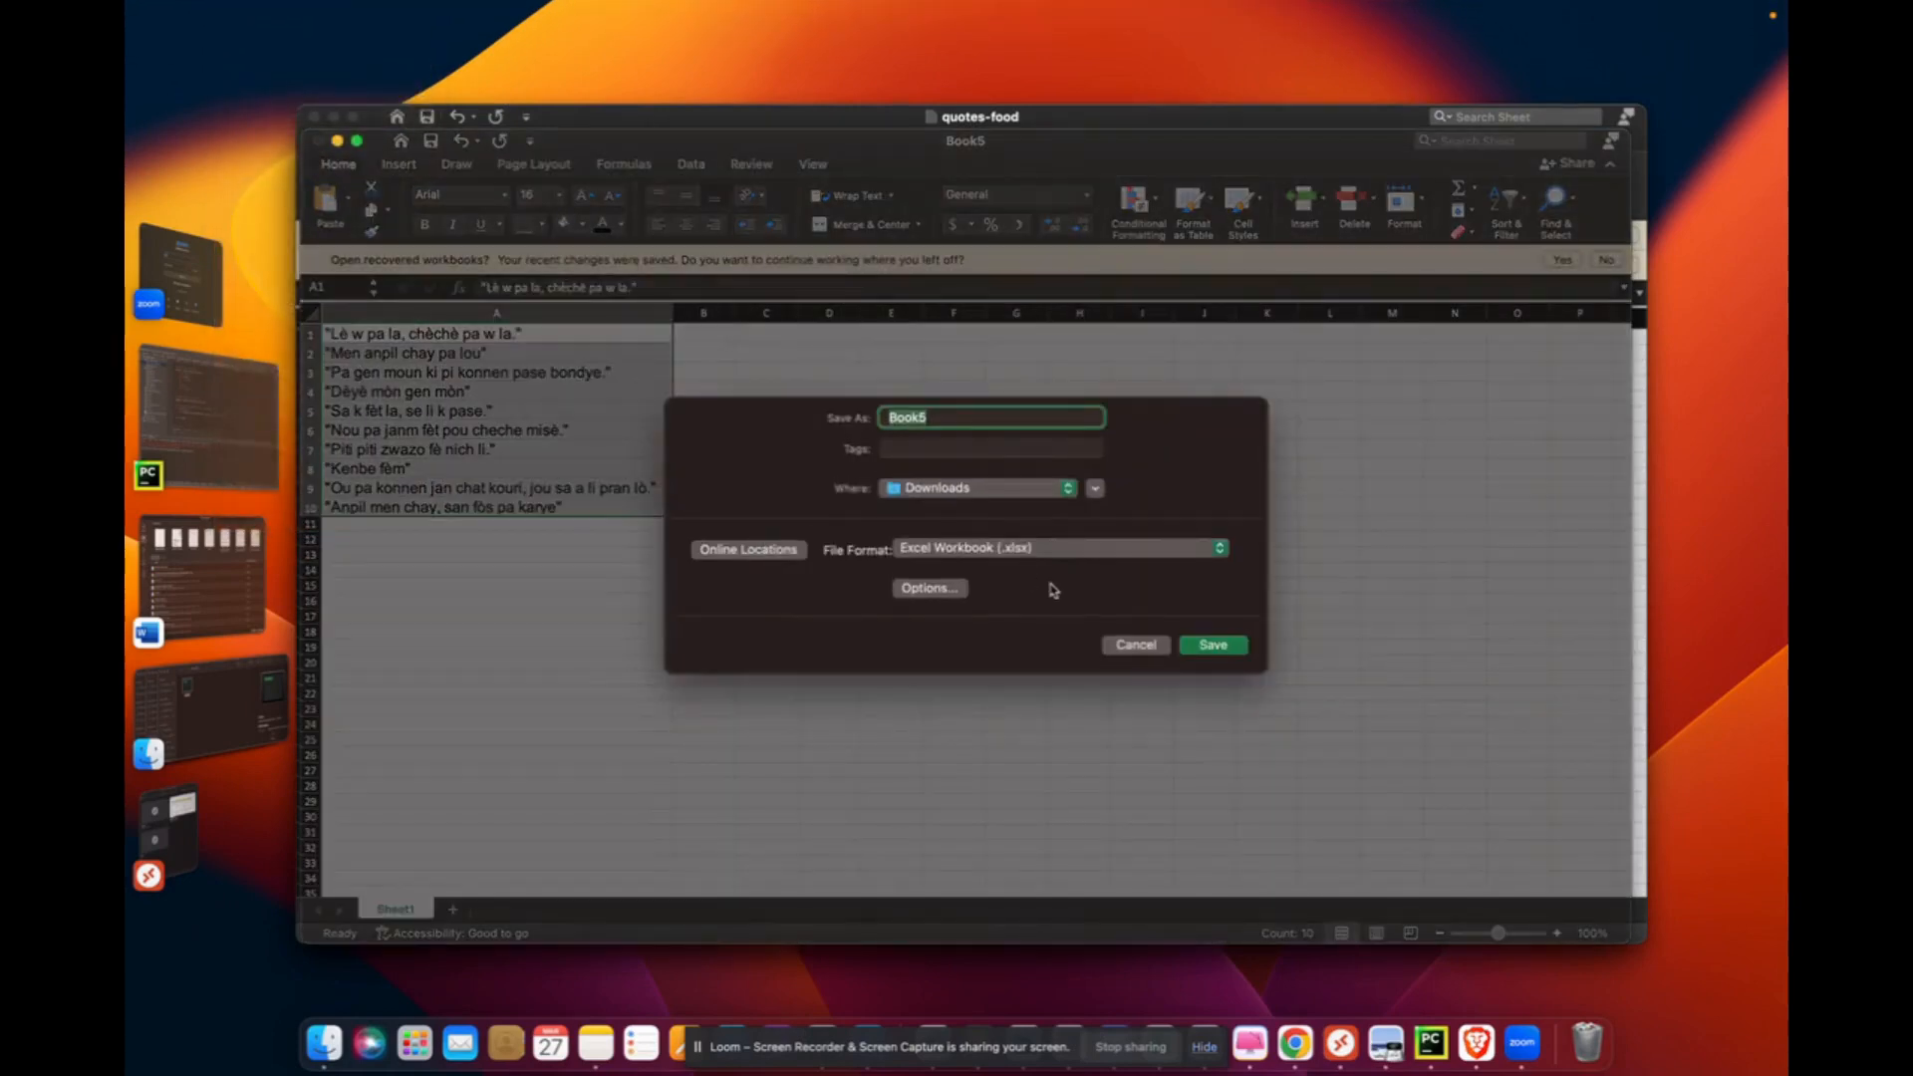
pyautogui.click(1091, 547)
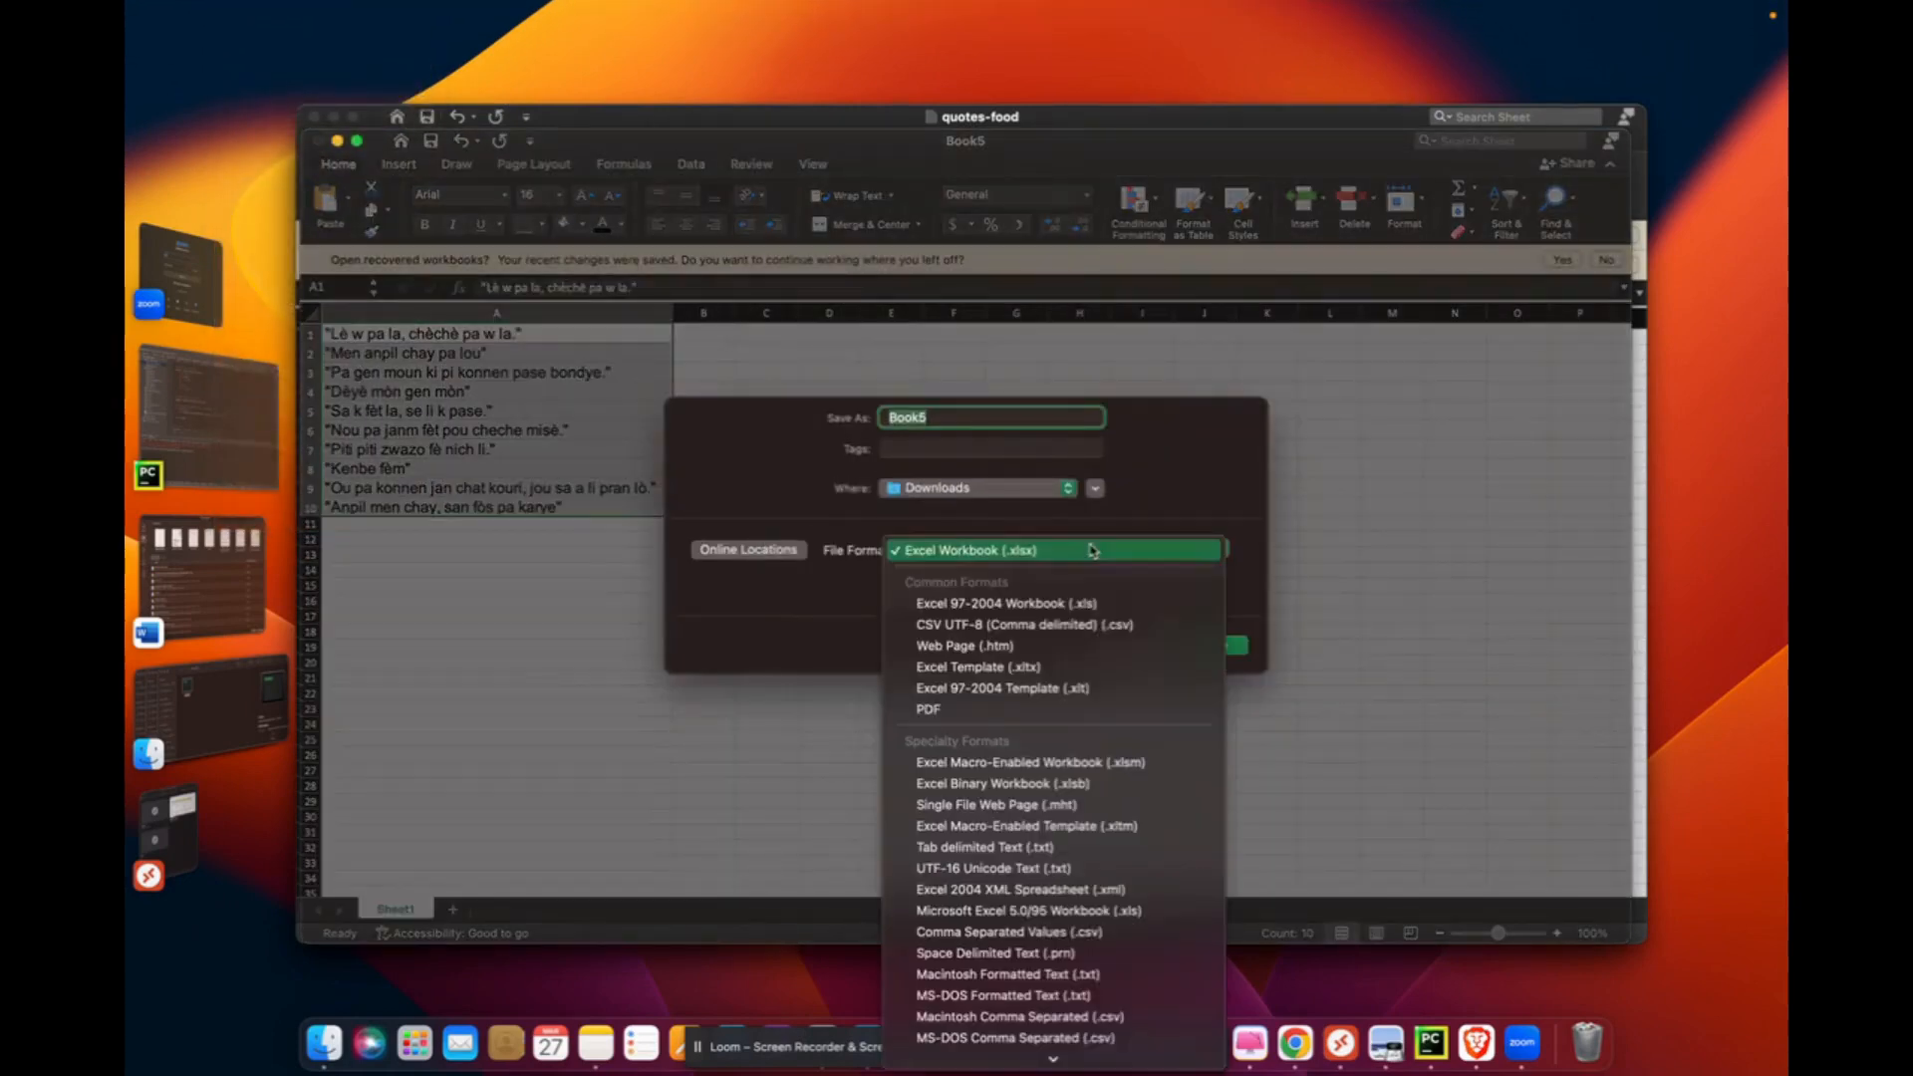
pyautogui.click(1020, 625)
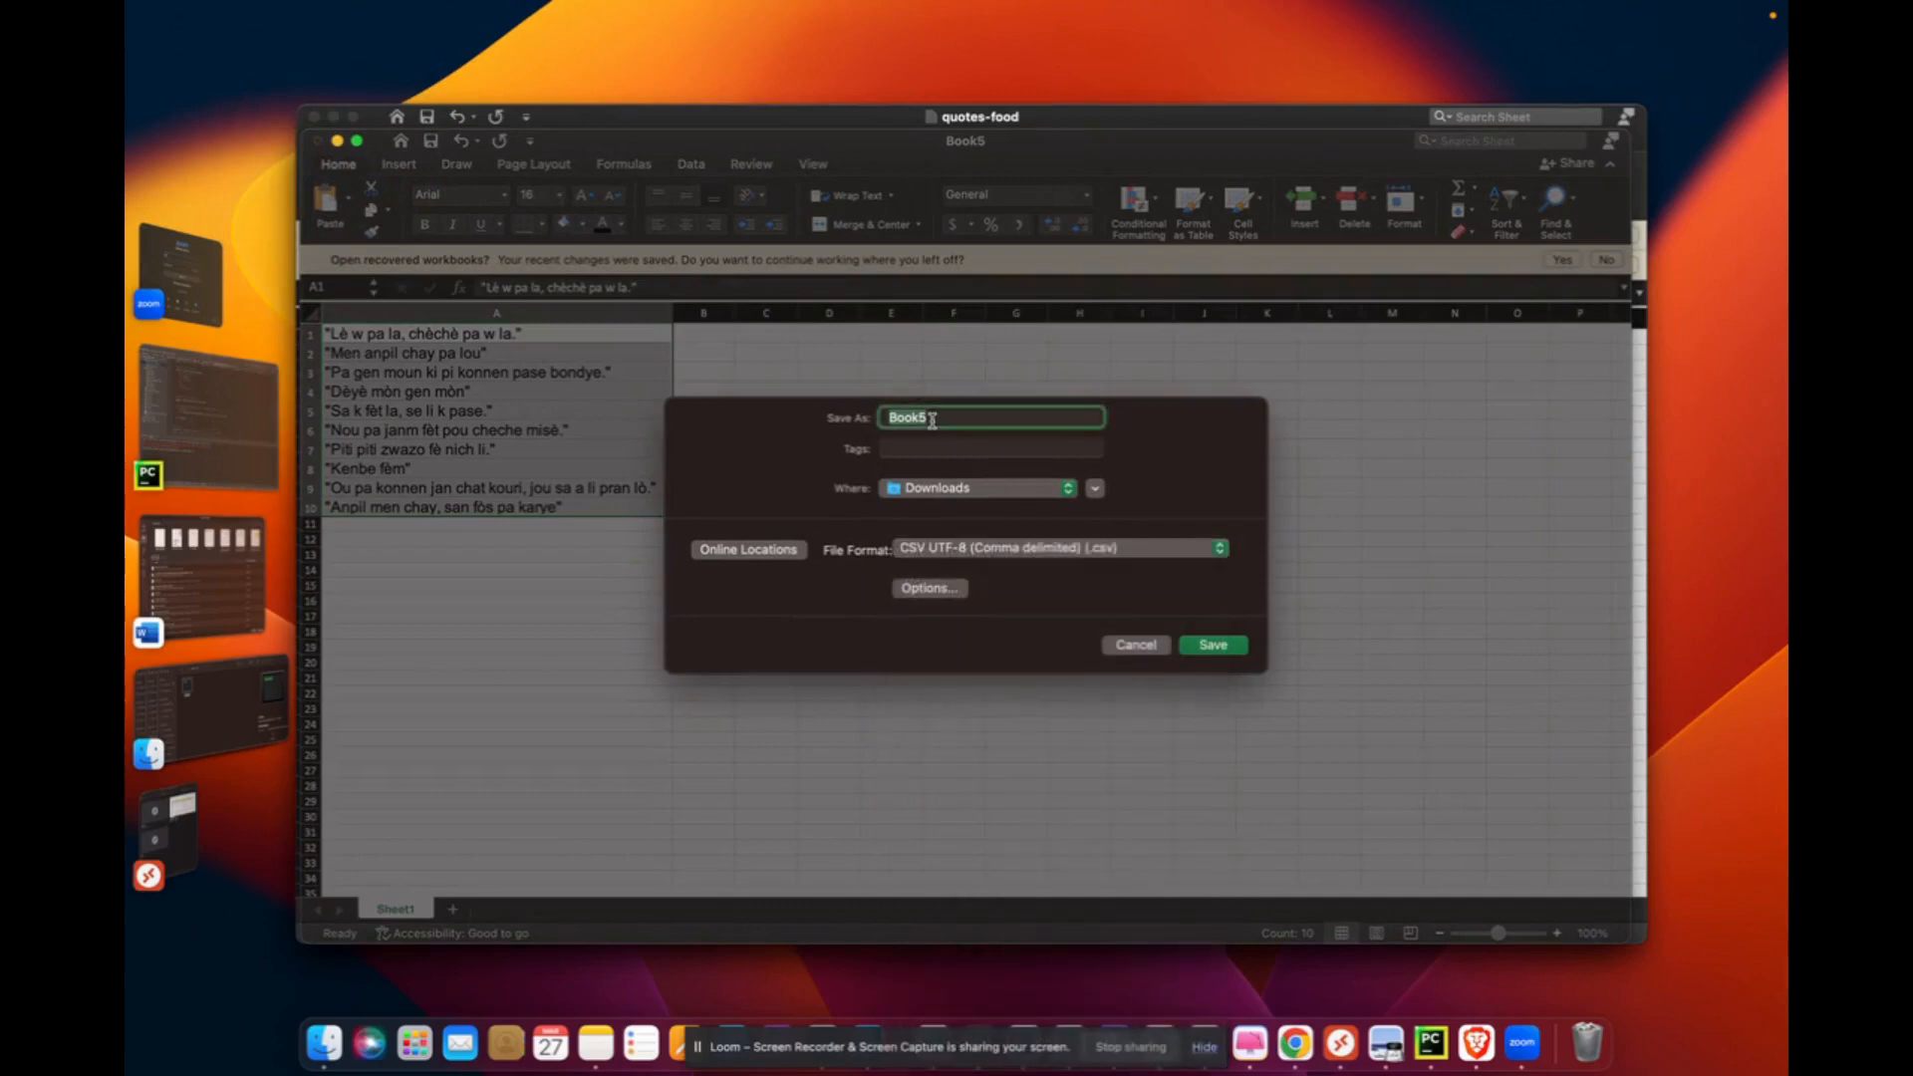
pyautogui.write('pwoveb')
pyautogui.click(1213, 645)
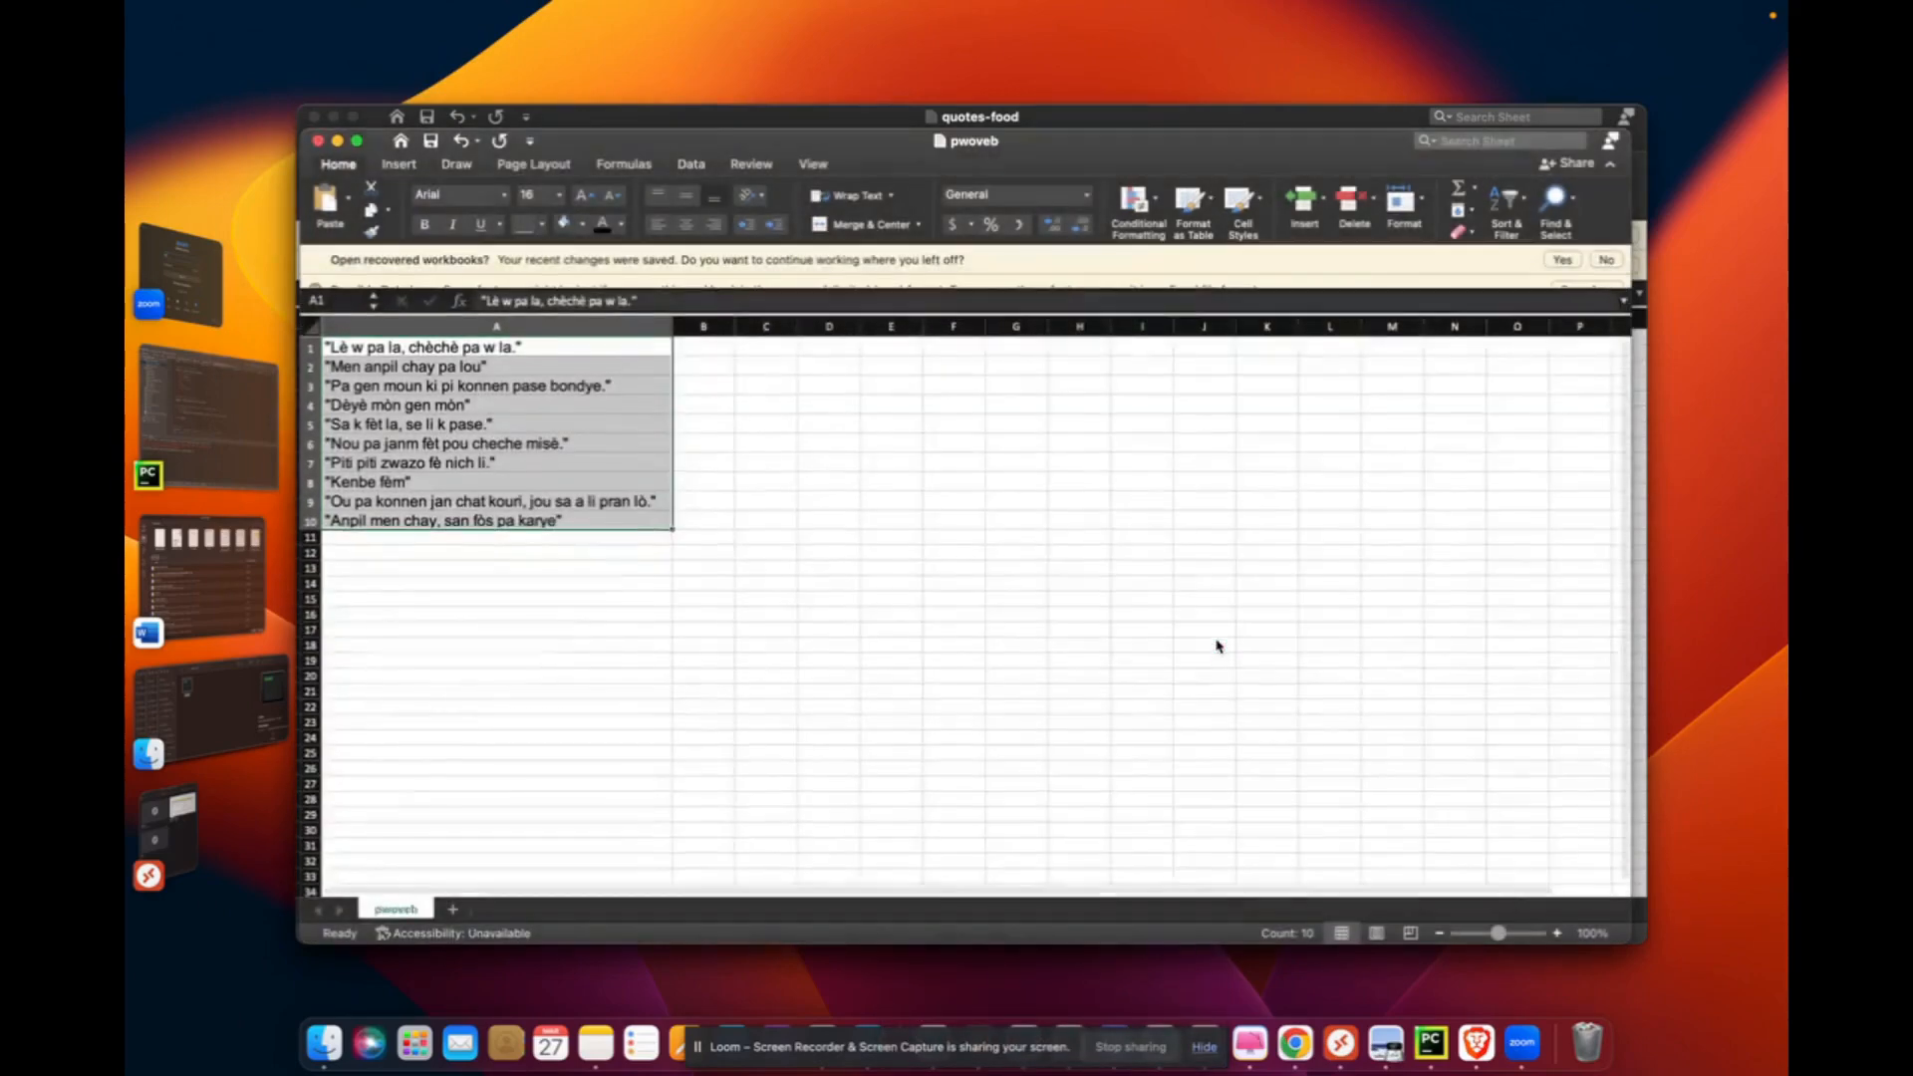
# Switch back to the Quote Business Instagram Post design in Chrome and open the manual data table of Bulk create.
pyautogui.press('F4')
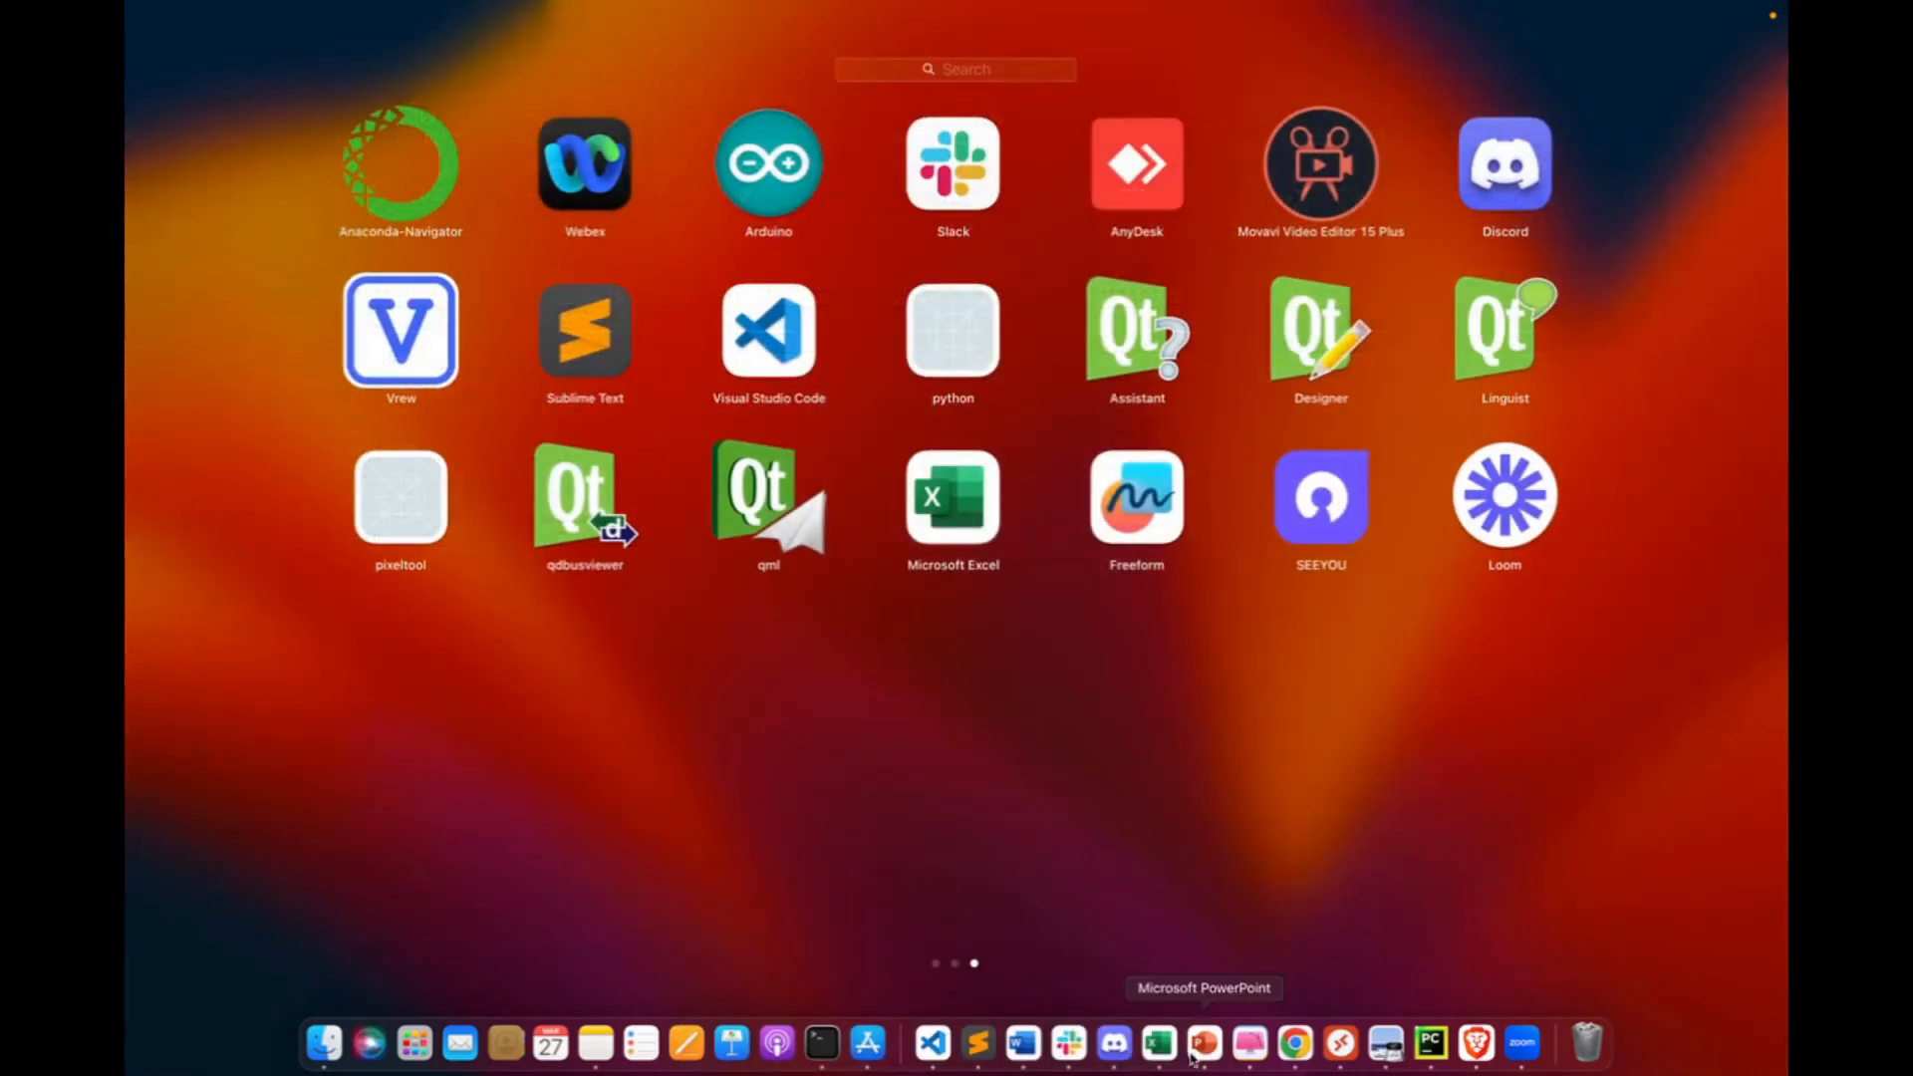
pyautogui.click(1292, 1051)
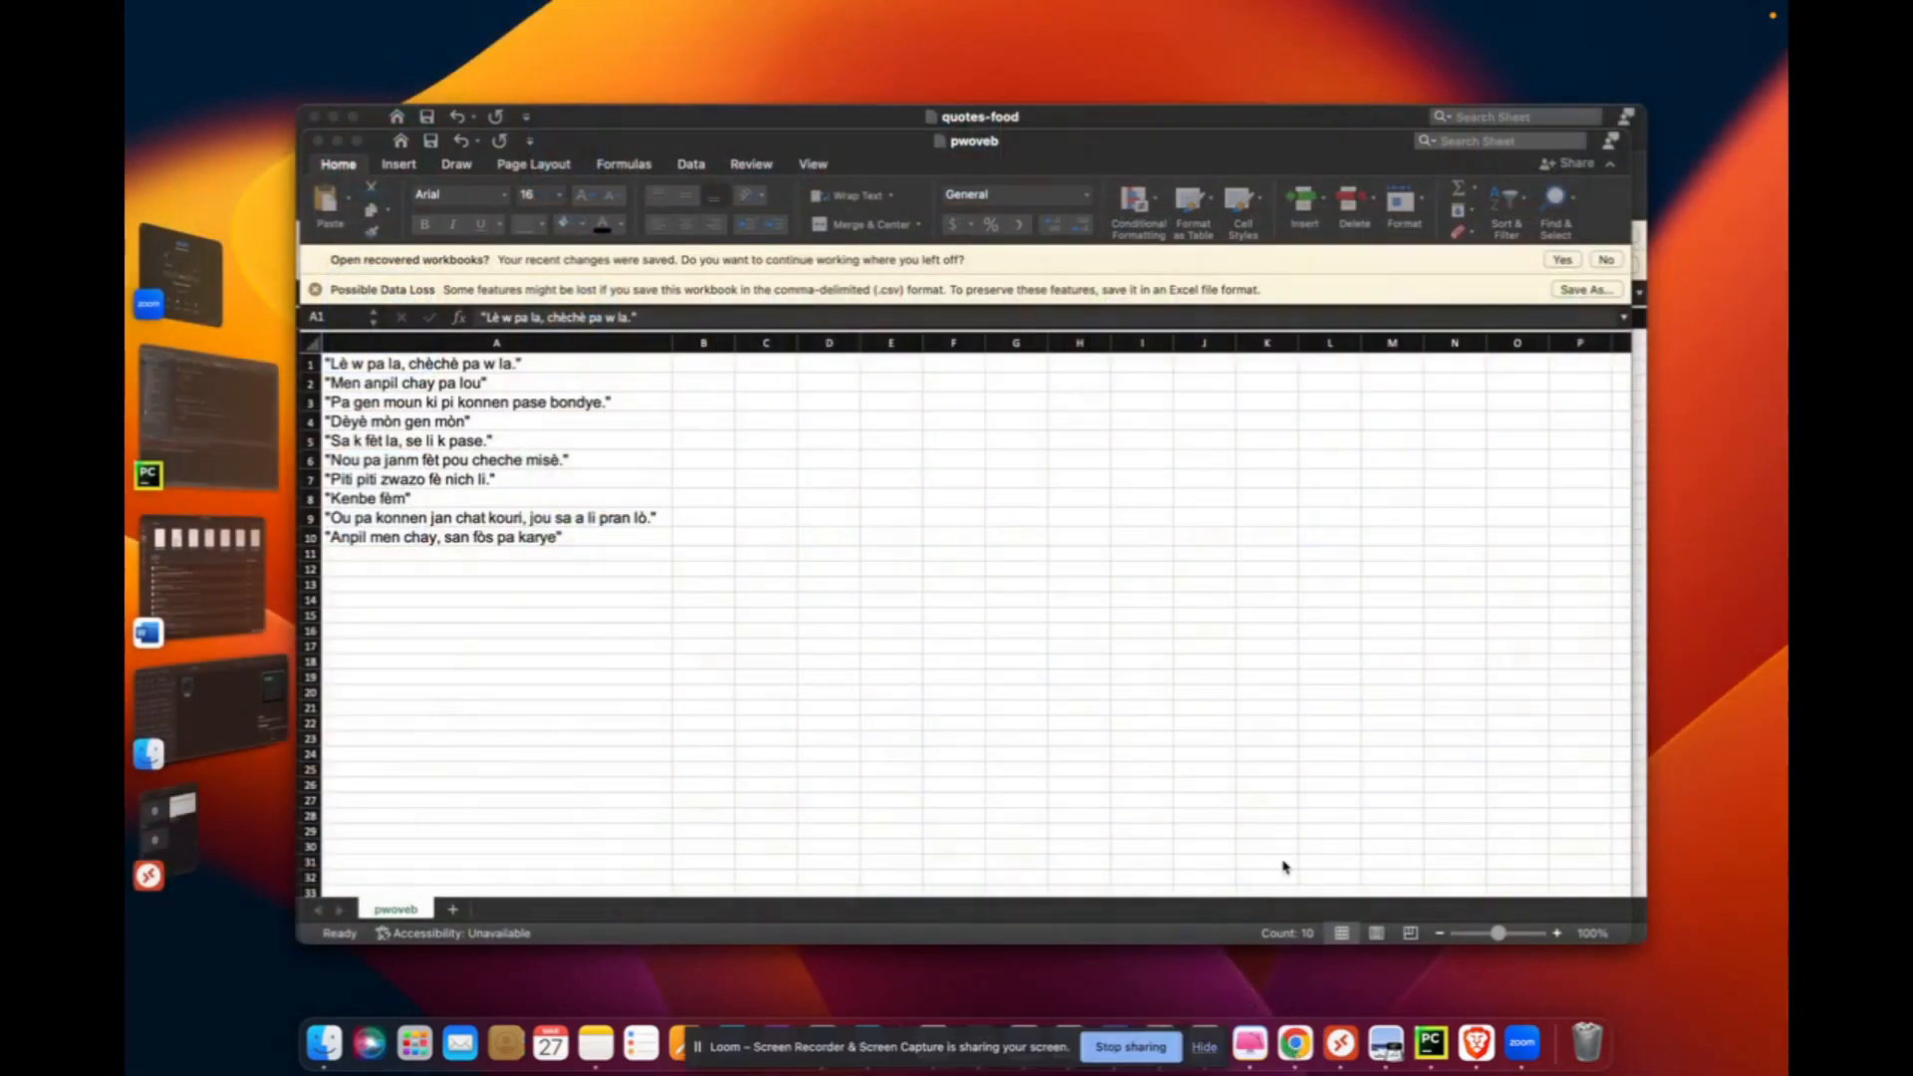
pyautogui.click(1298, 1049)
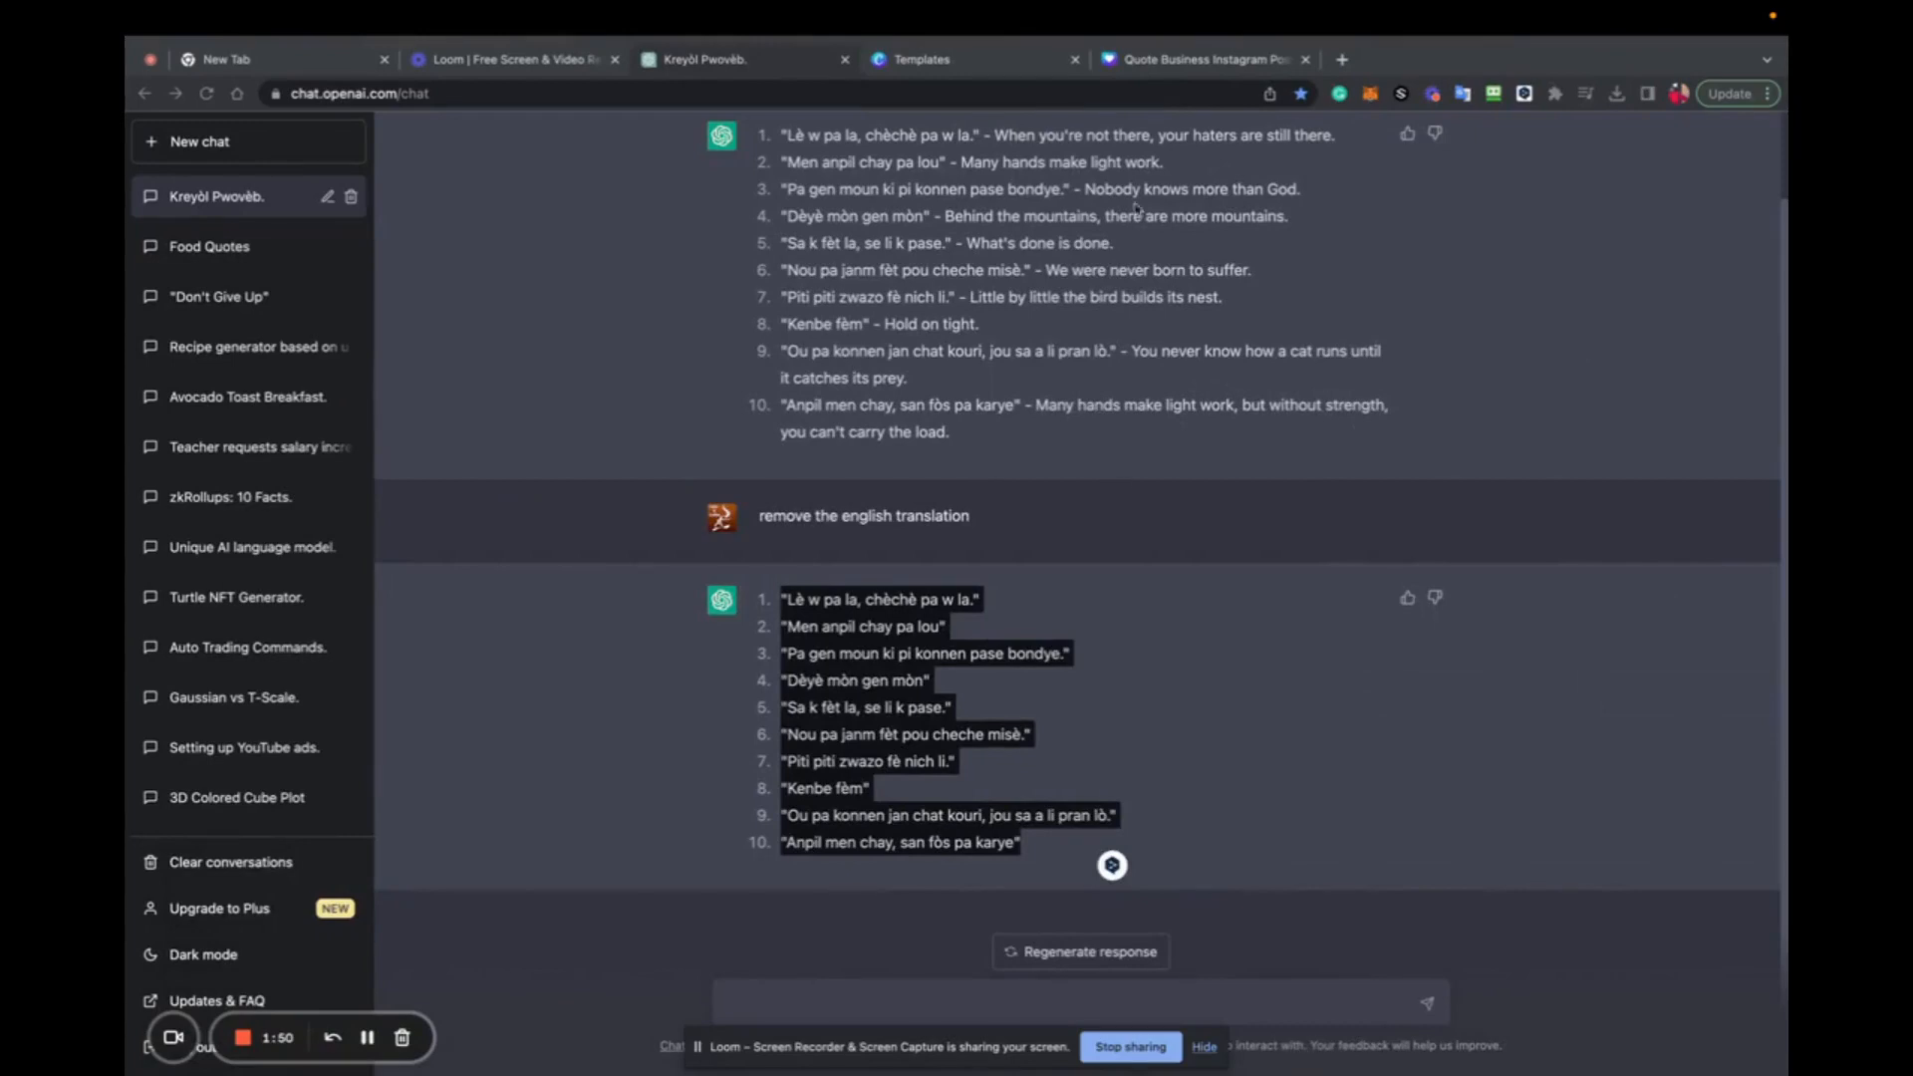
pyautogui.click(1146, 61)
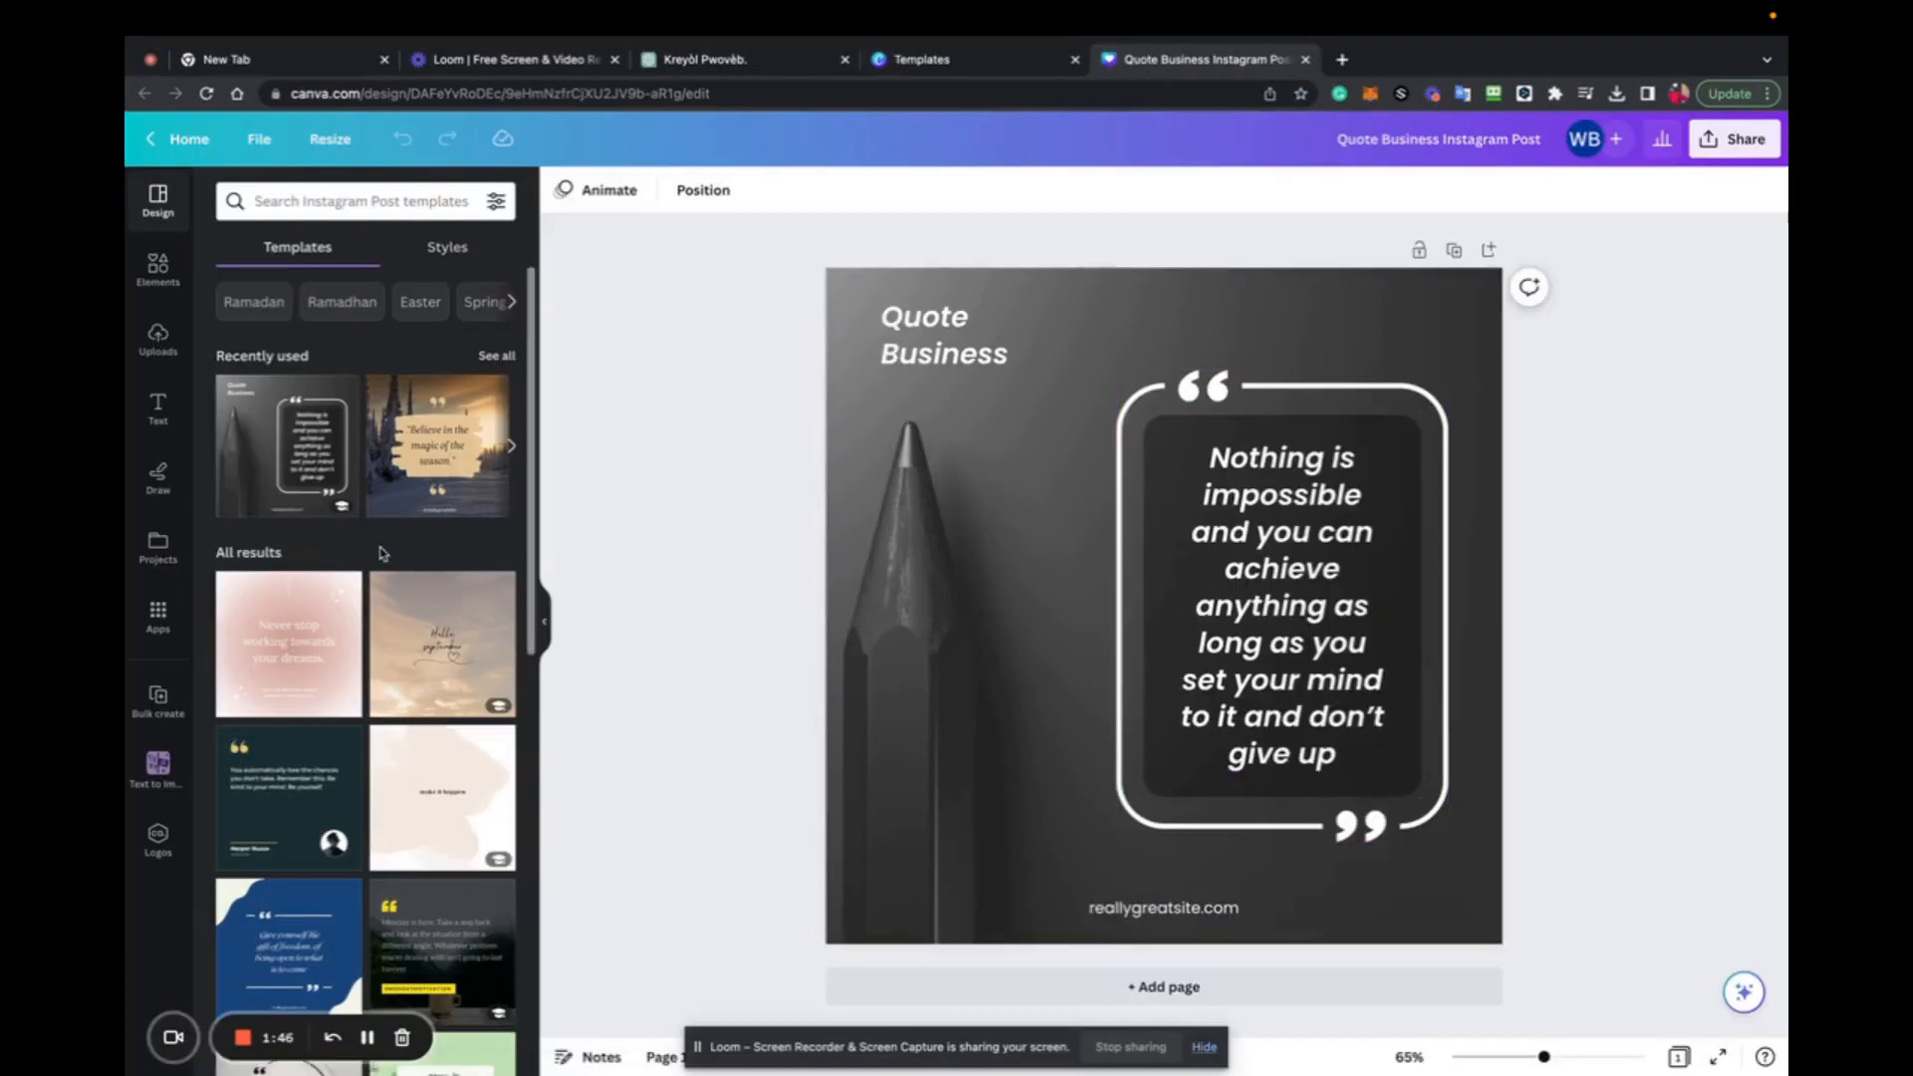
pyautogui.click(156, 704)
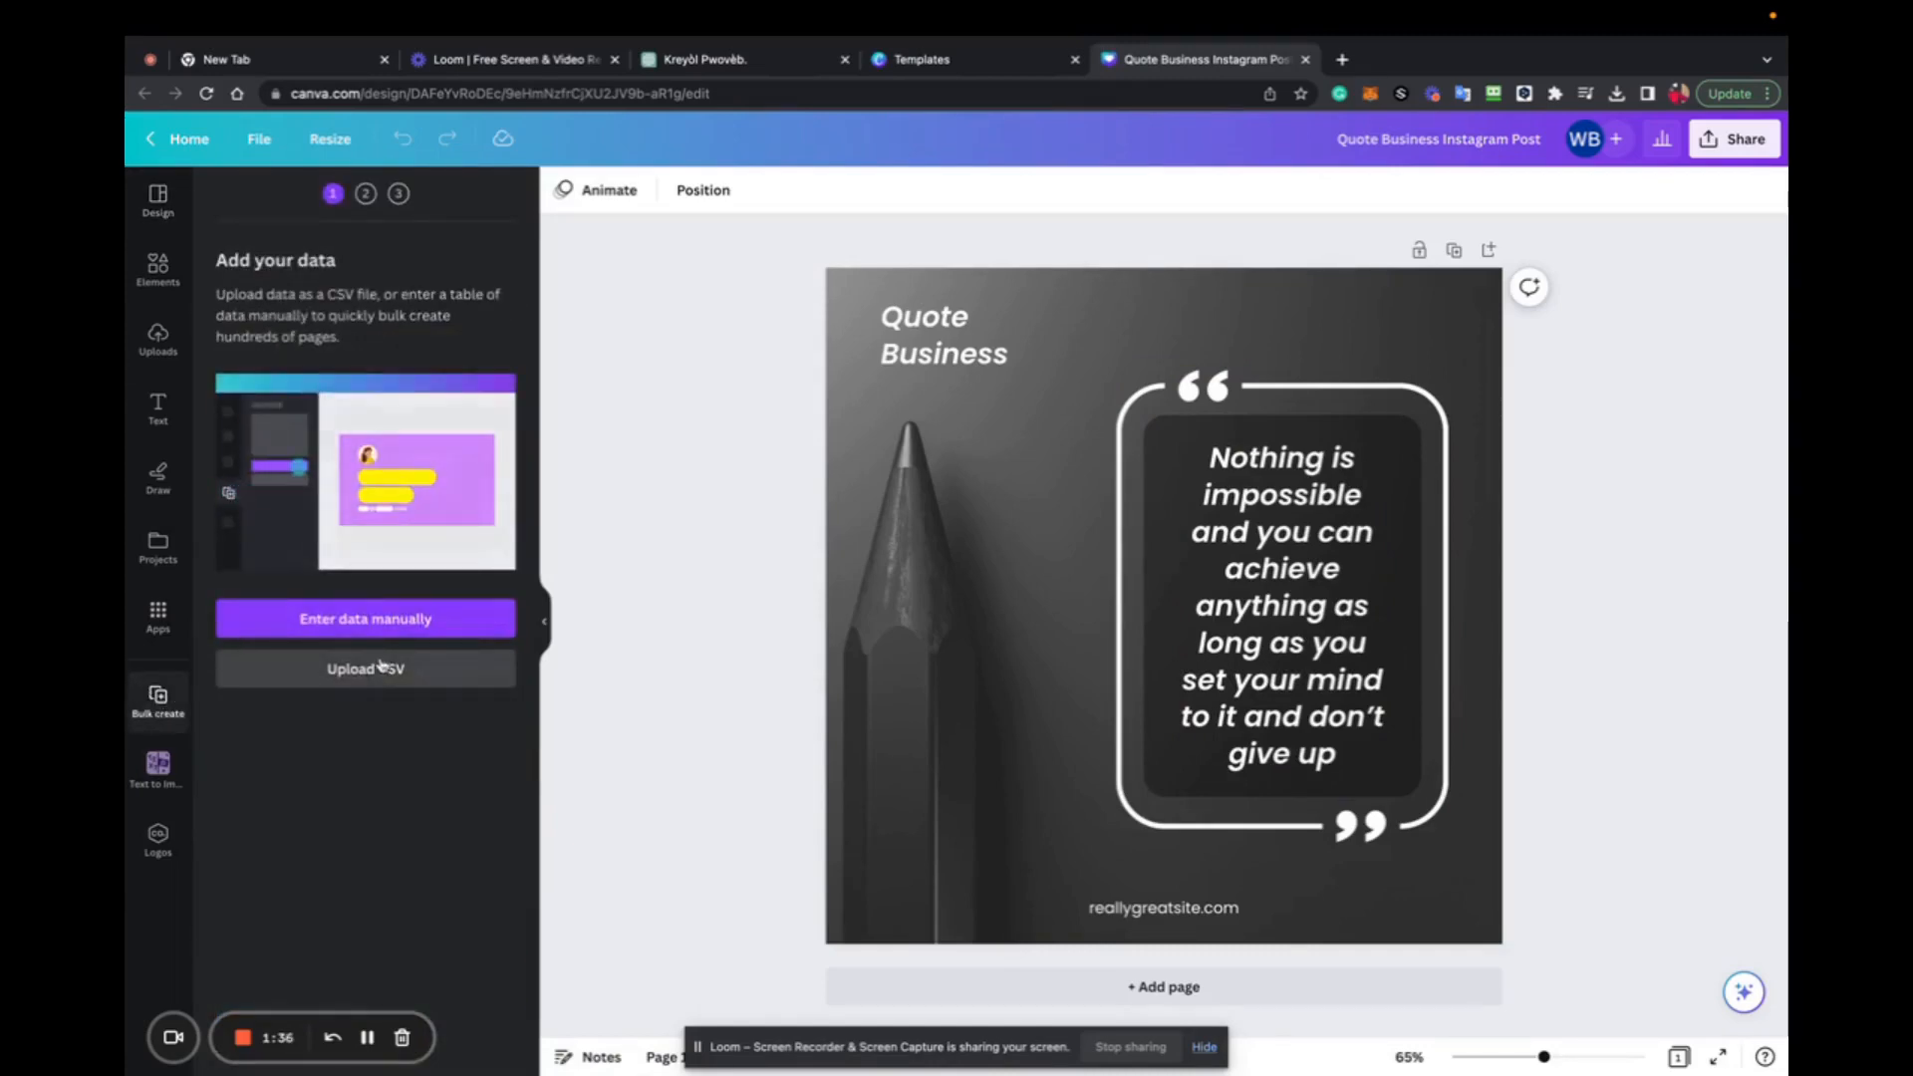
pyautogui.click(378, 619)
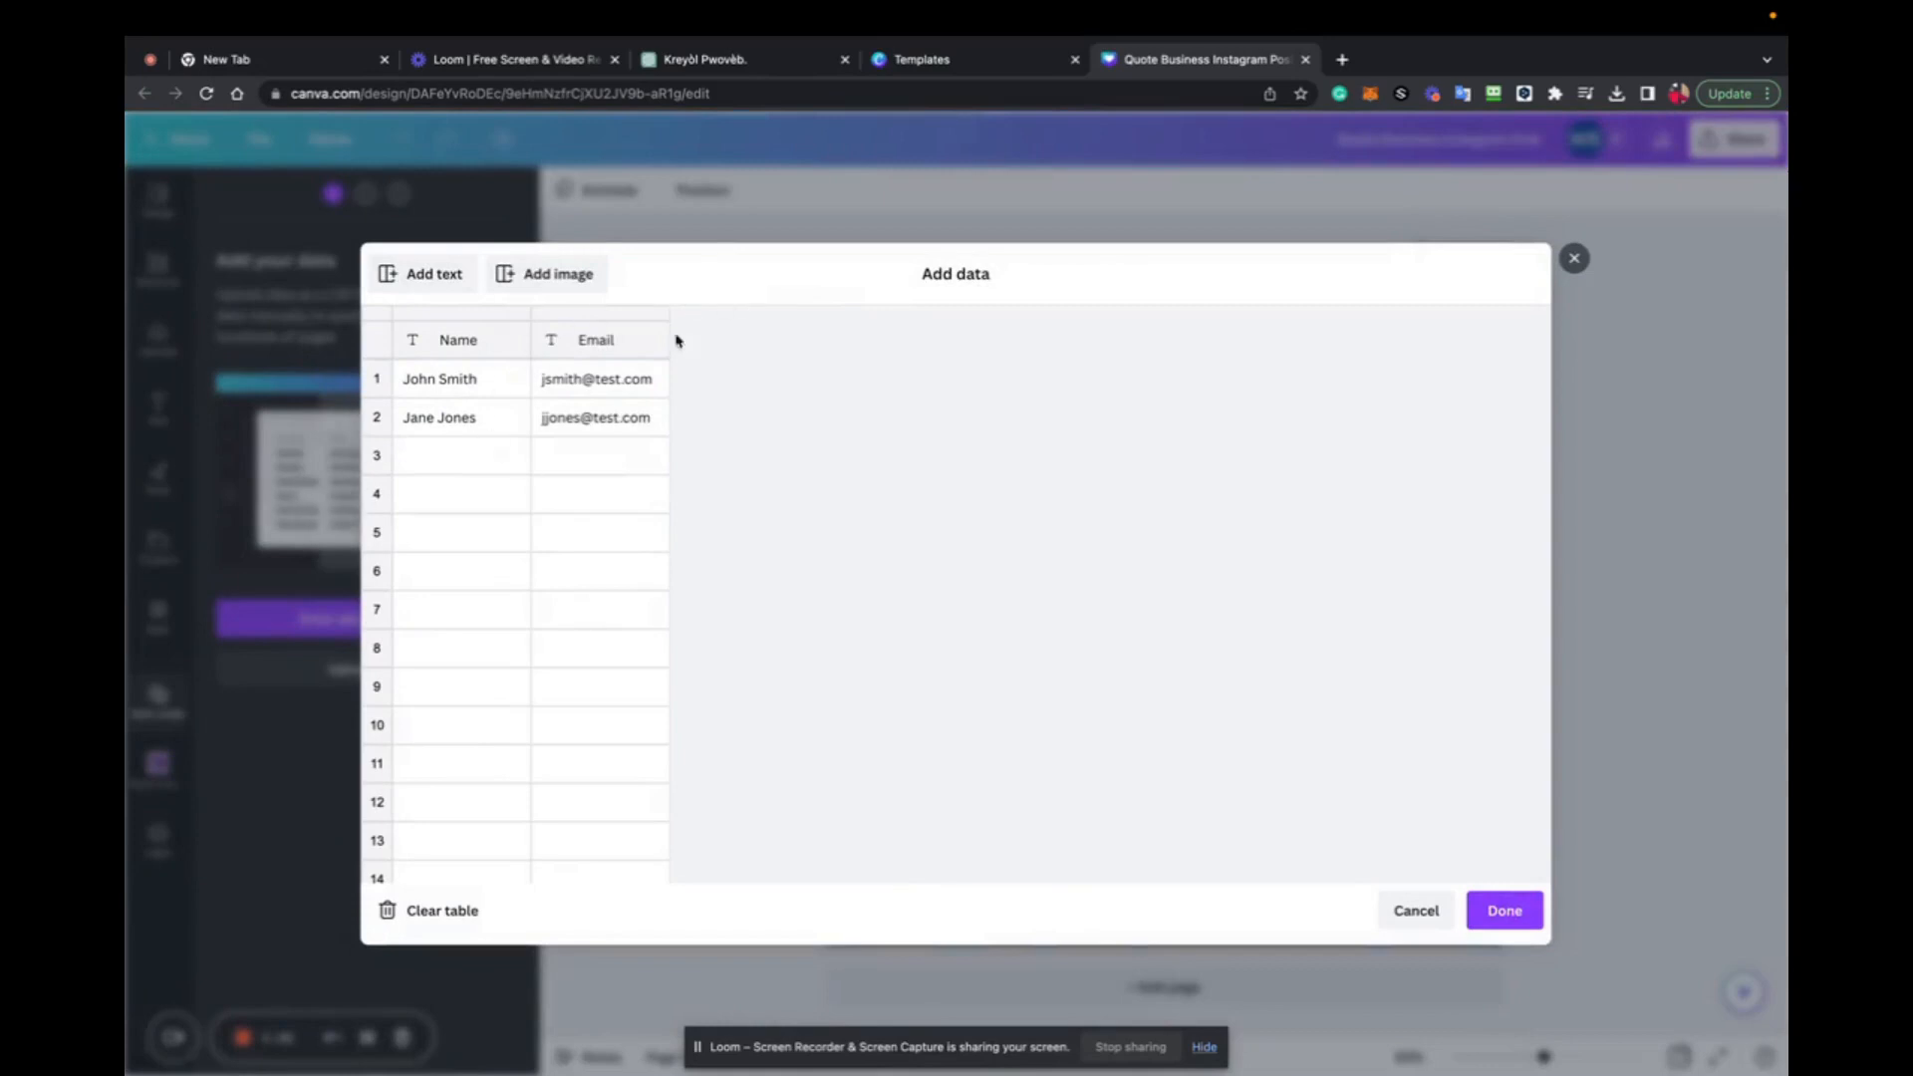
# Close the manual data table and upload pwoveb.csv from Downloads as the Bulk create data.
pyautogui.click(1574, 258)
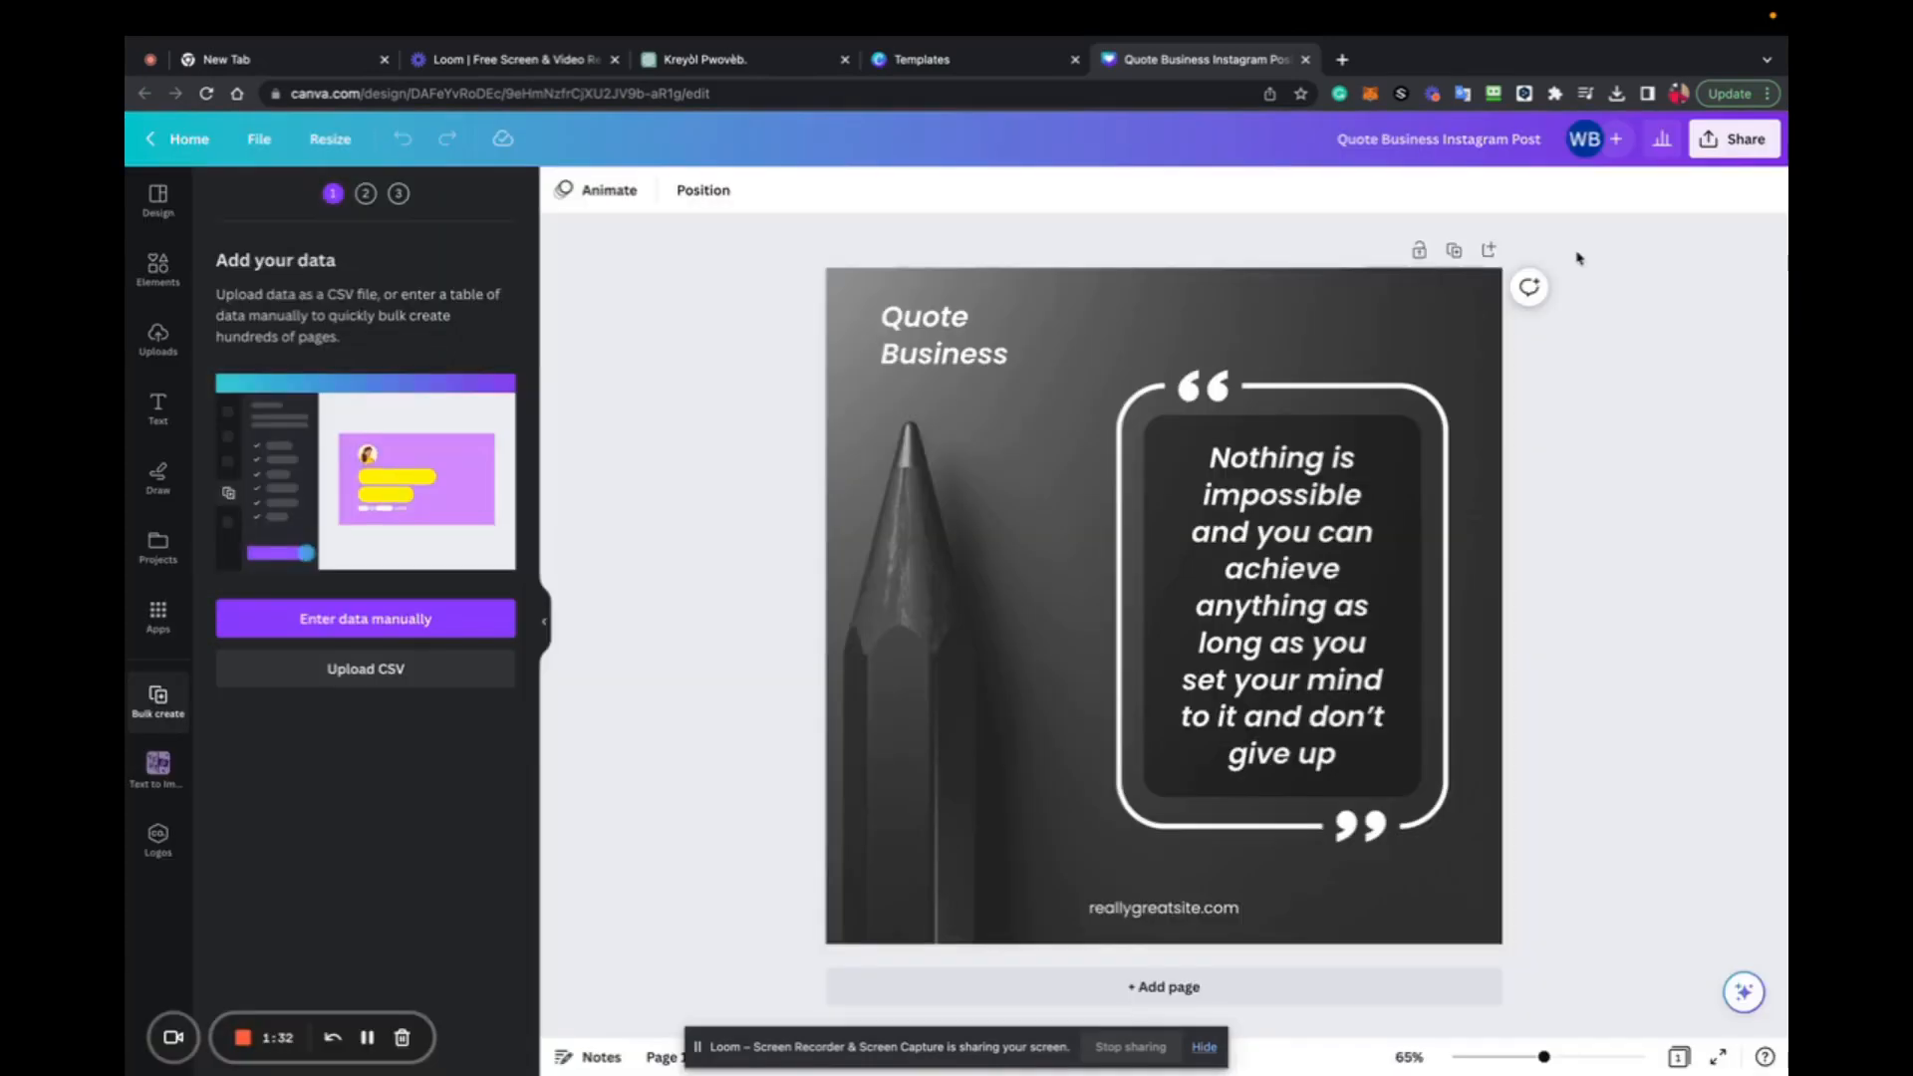
pyautogui.click(400, 669)
pyautogui.click(584, 625)
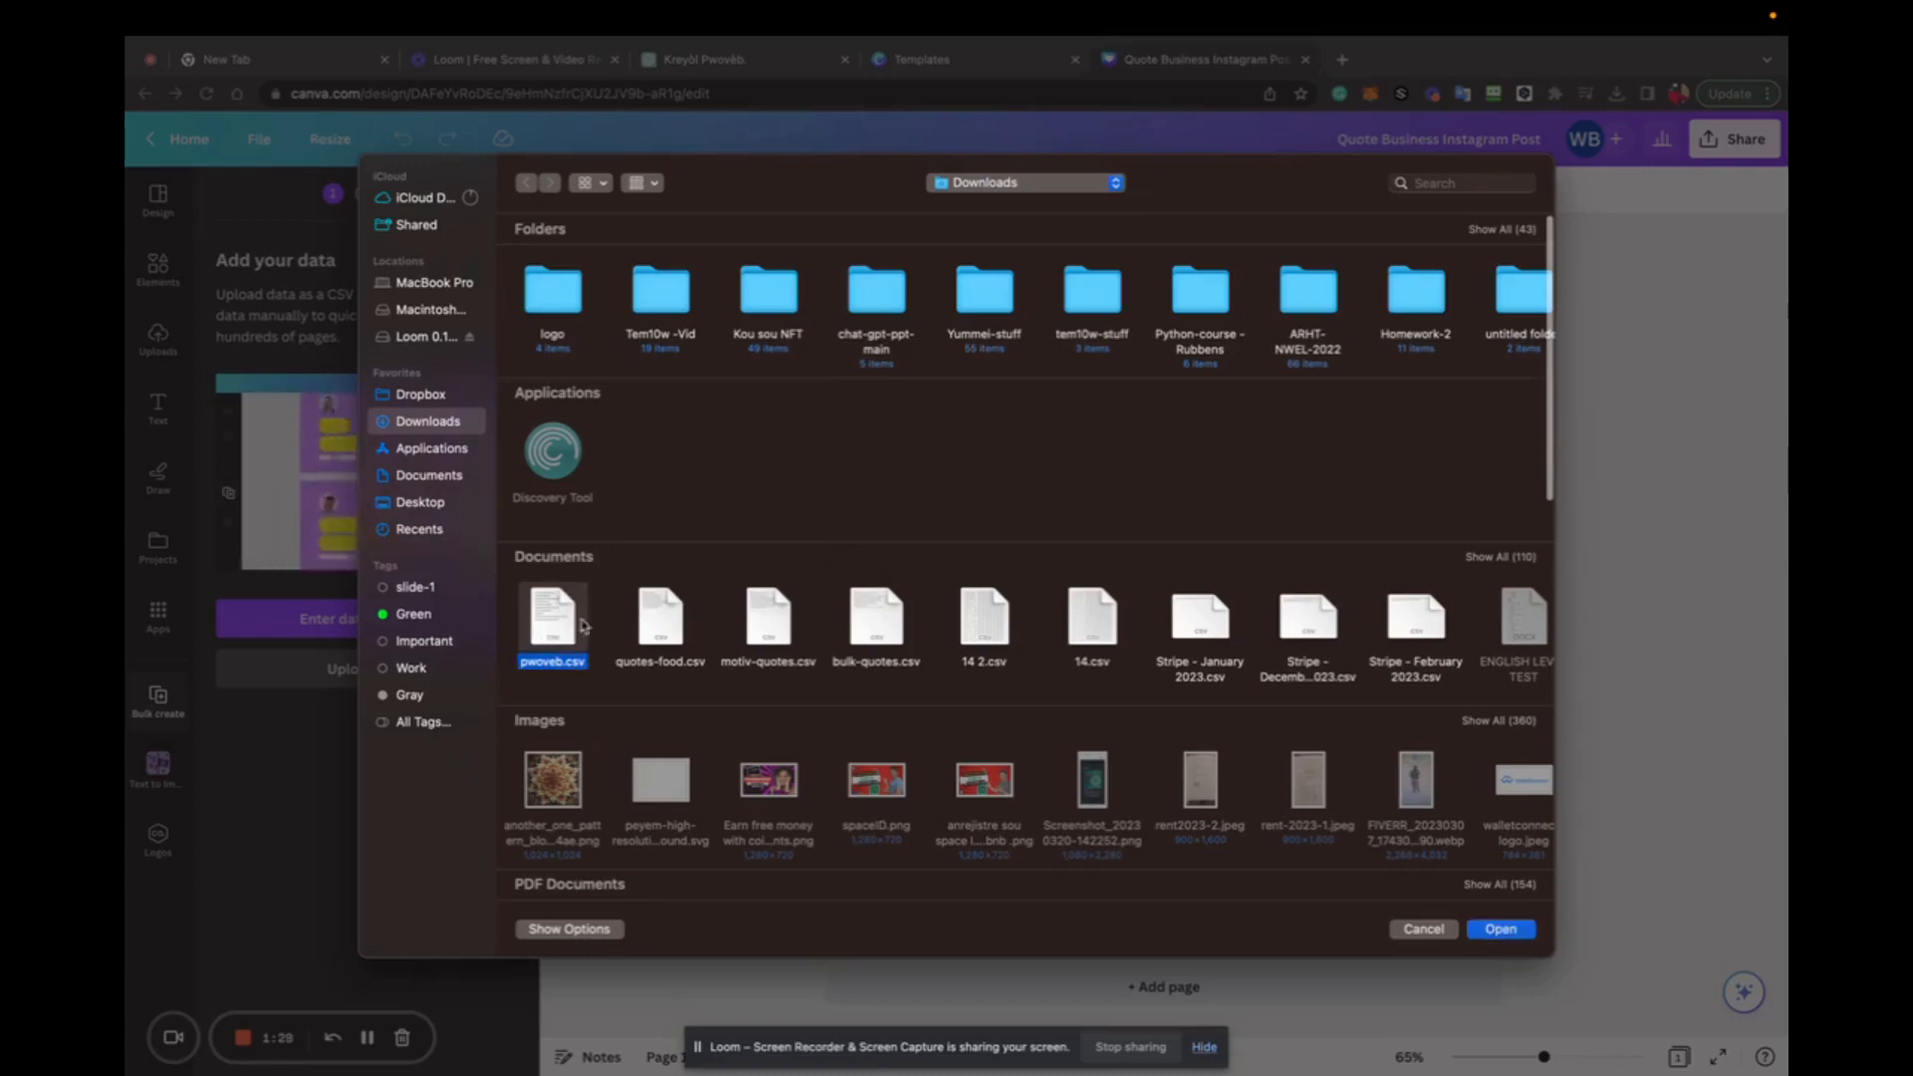
pyautogui.click(1500, 930)
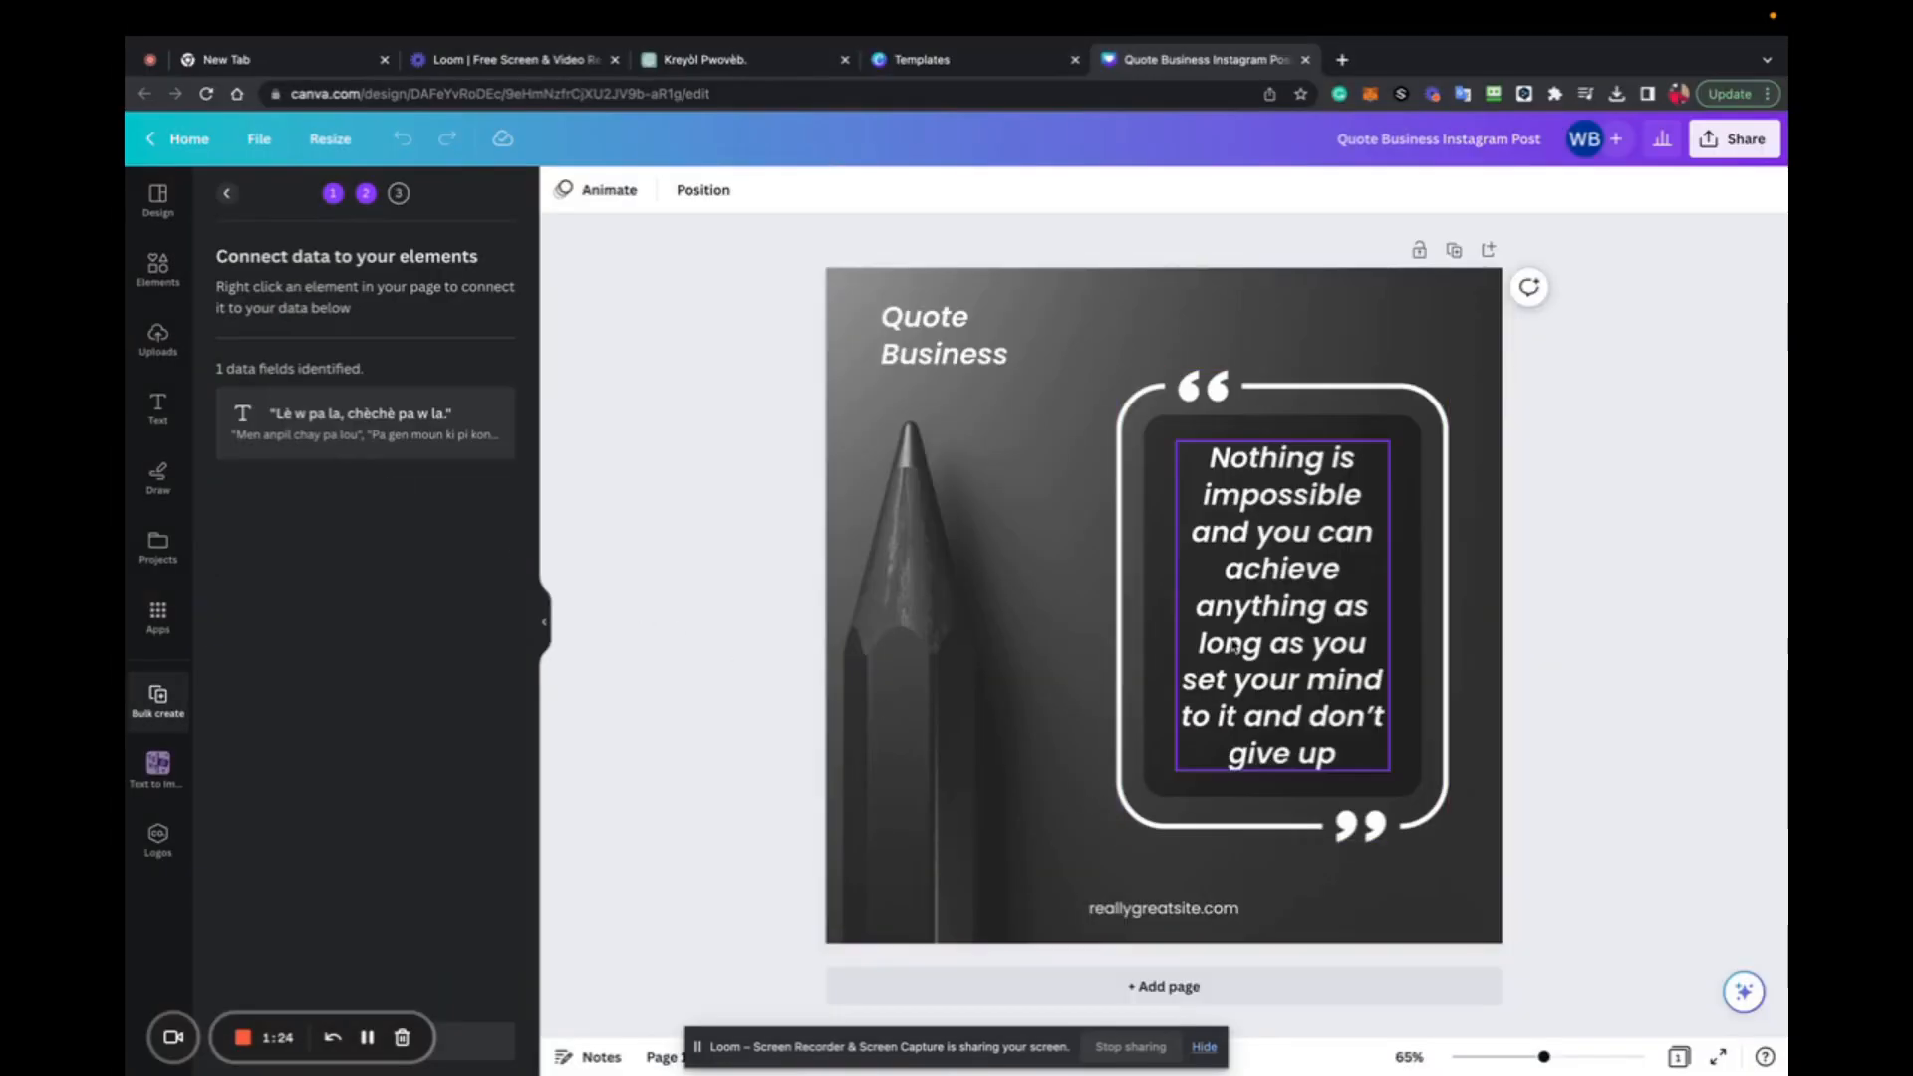
# Connect the main quote text to the "Lè w pa la, chèchè pa w la." data field and generate pages for all listed proverbs.
pyautogui.click(1293, 631)
pyautogui.rightClick(1293, 631)
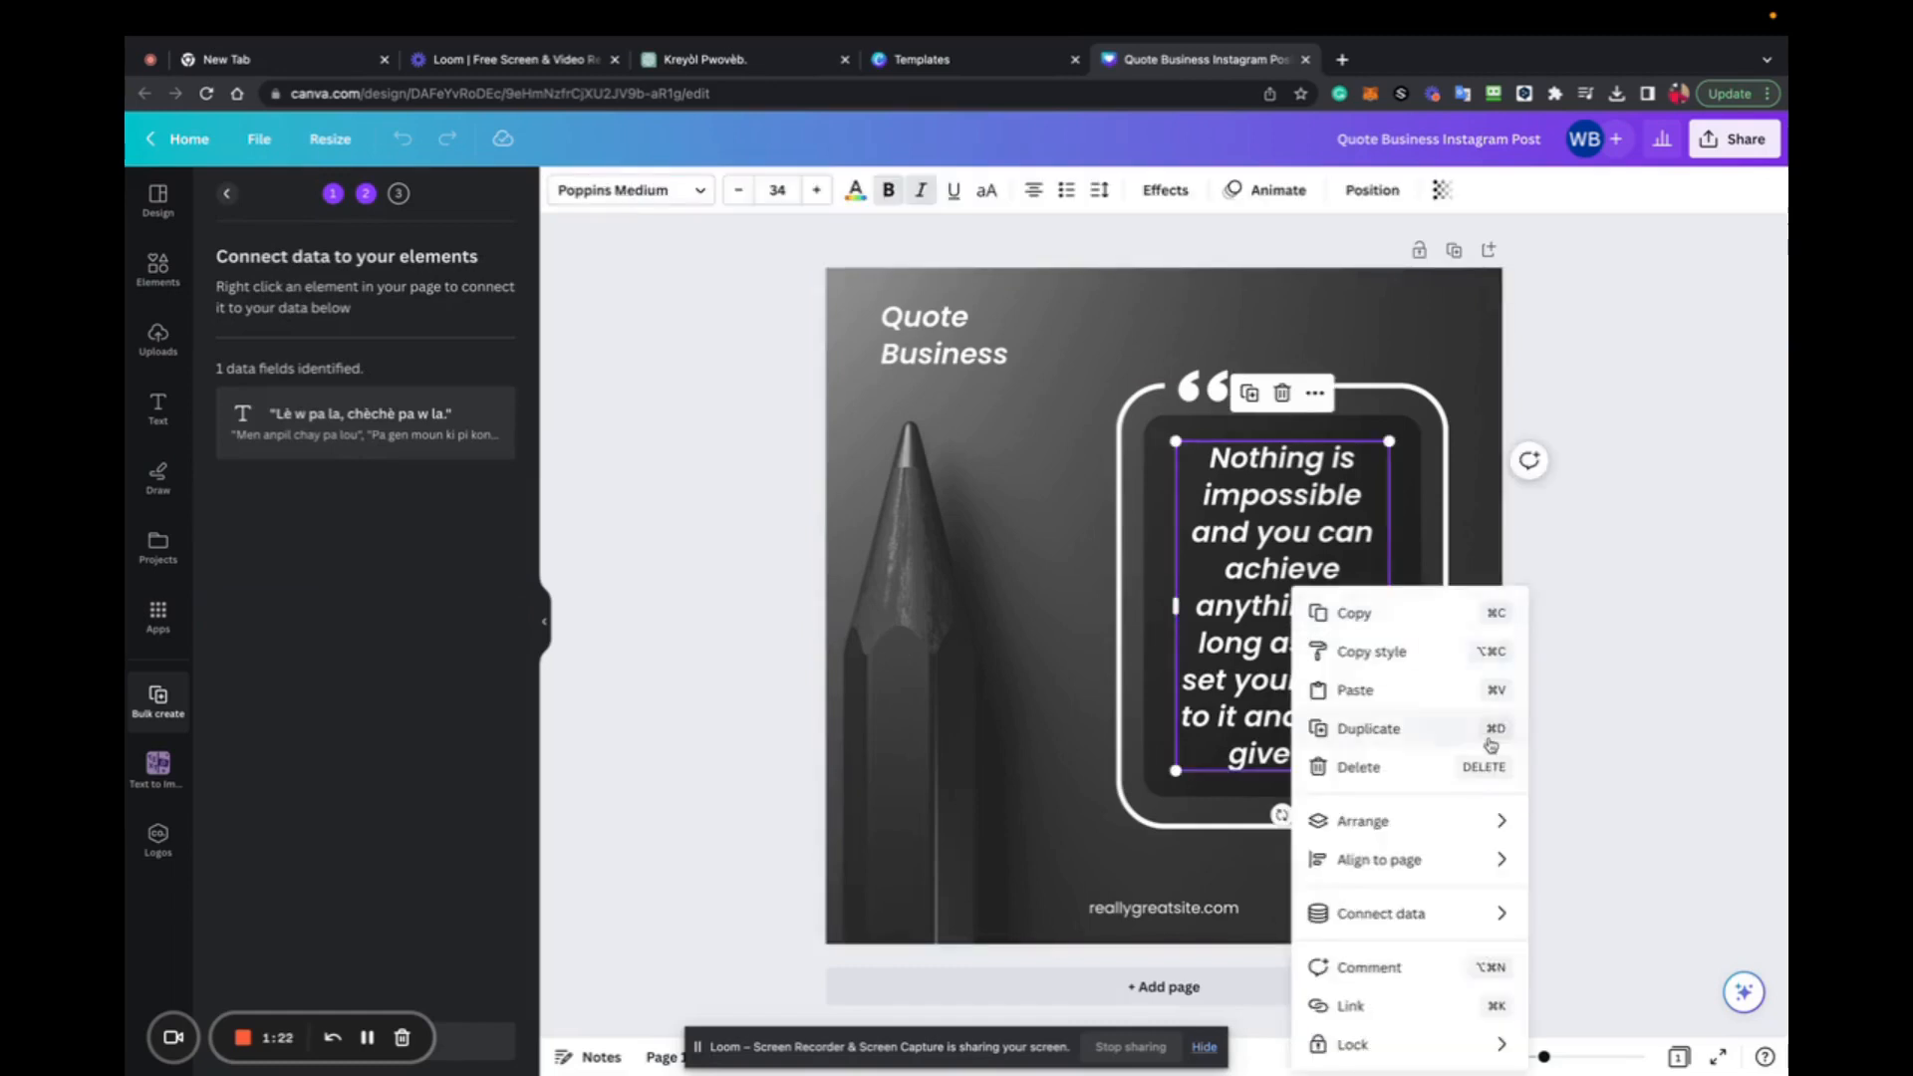
pyautogui.moveTo(1466, 935)
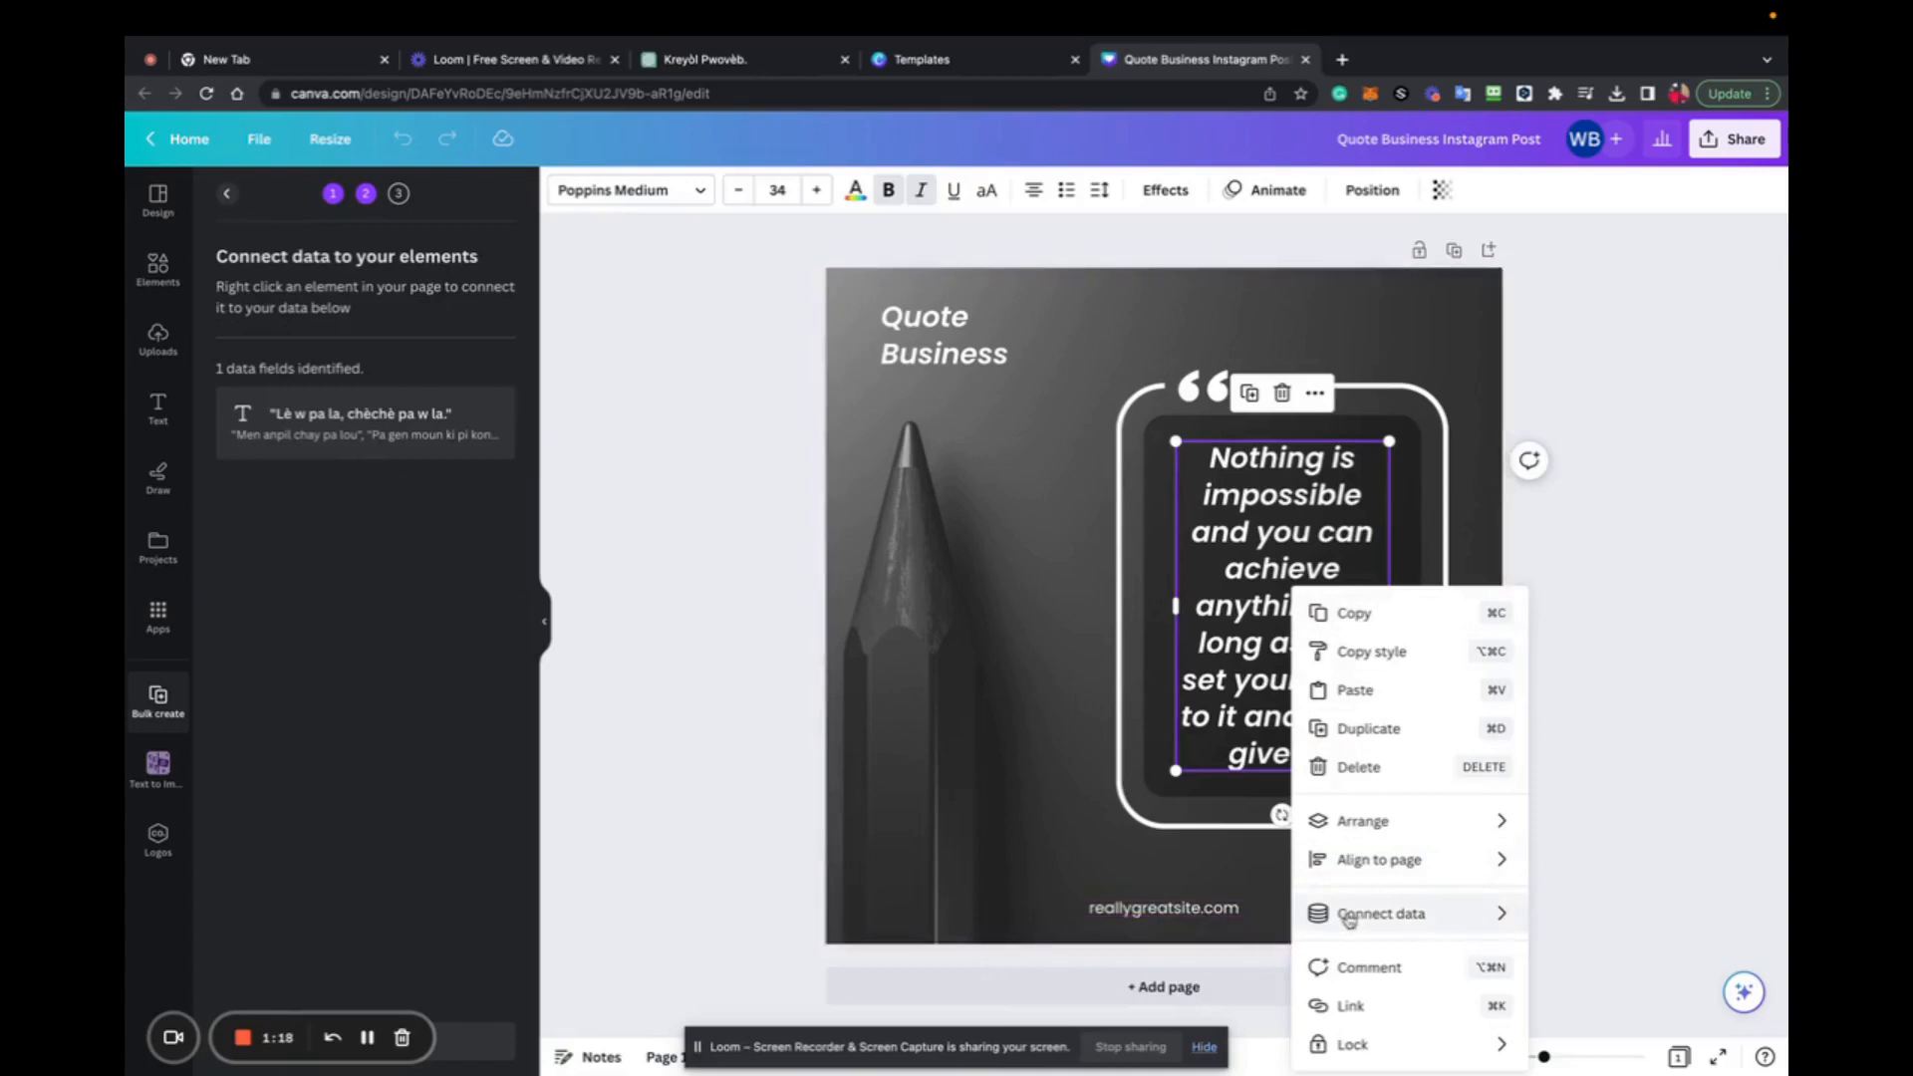
pyautogui.click(1131, 921)
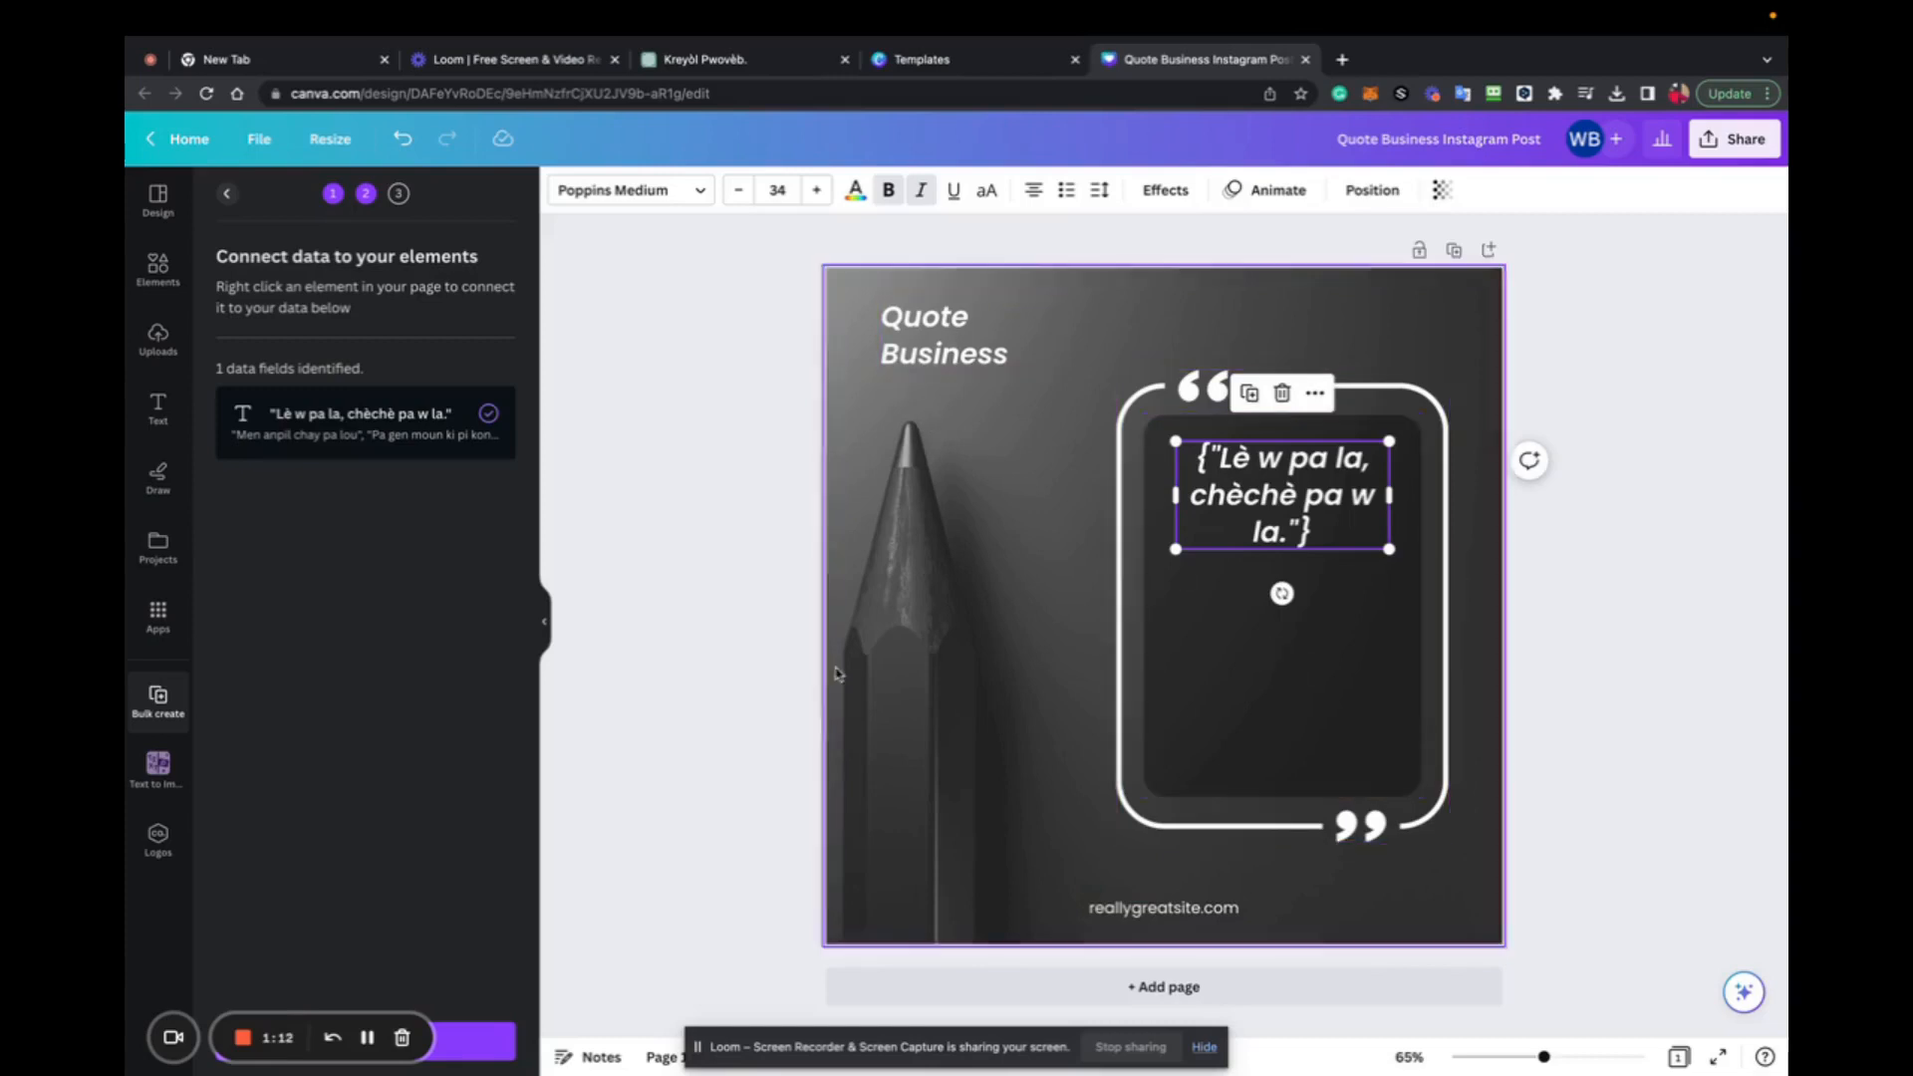
pyautogui.click(478, 1041)
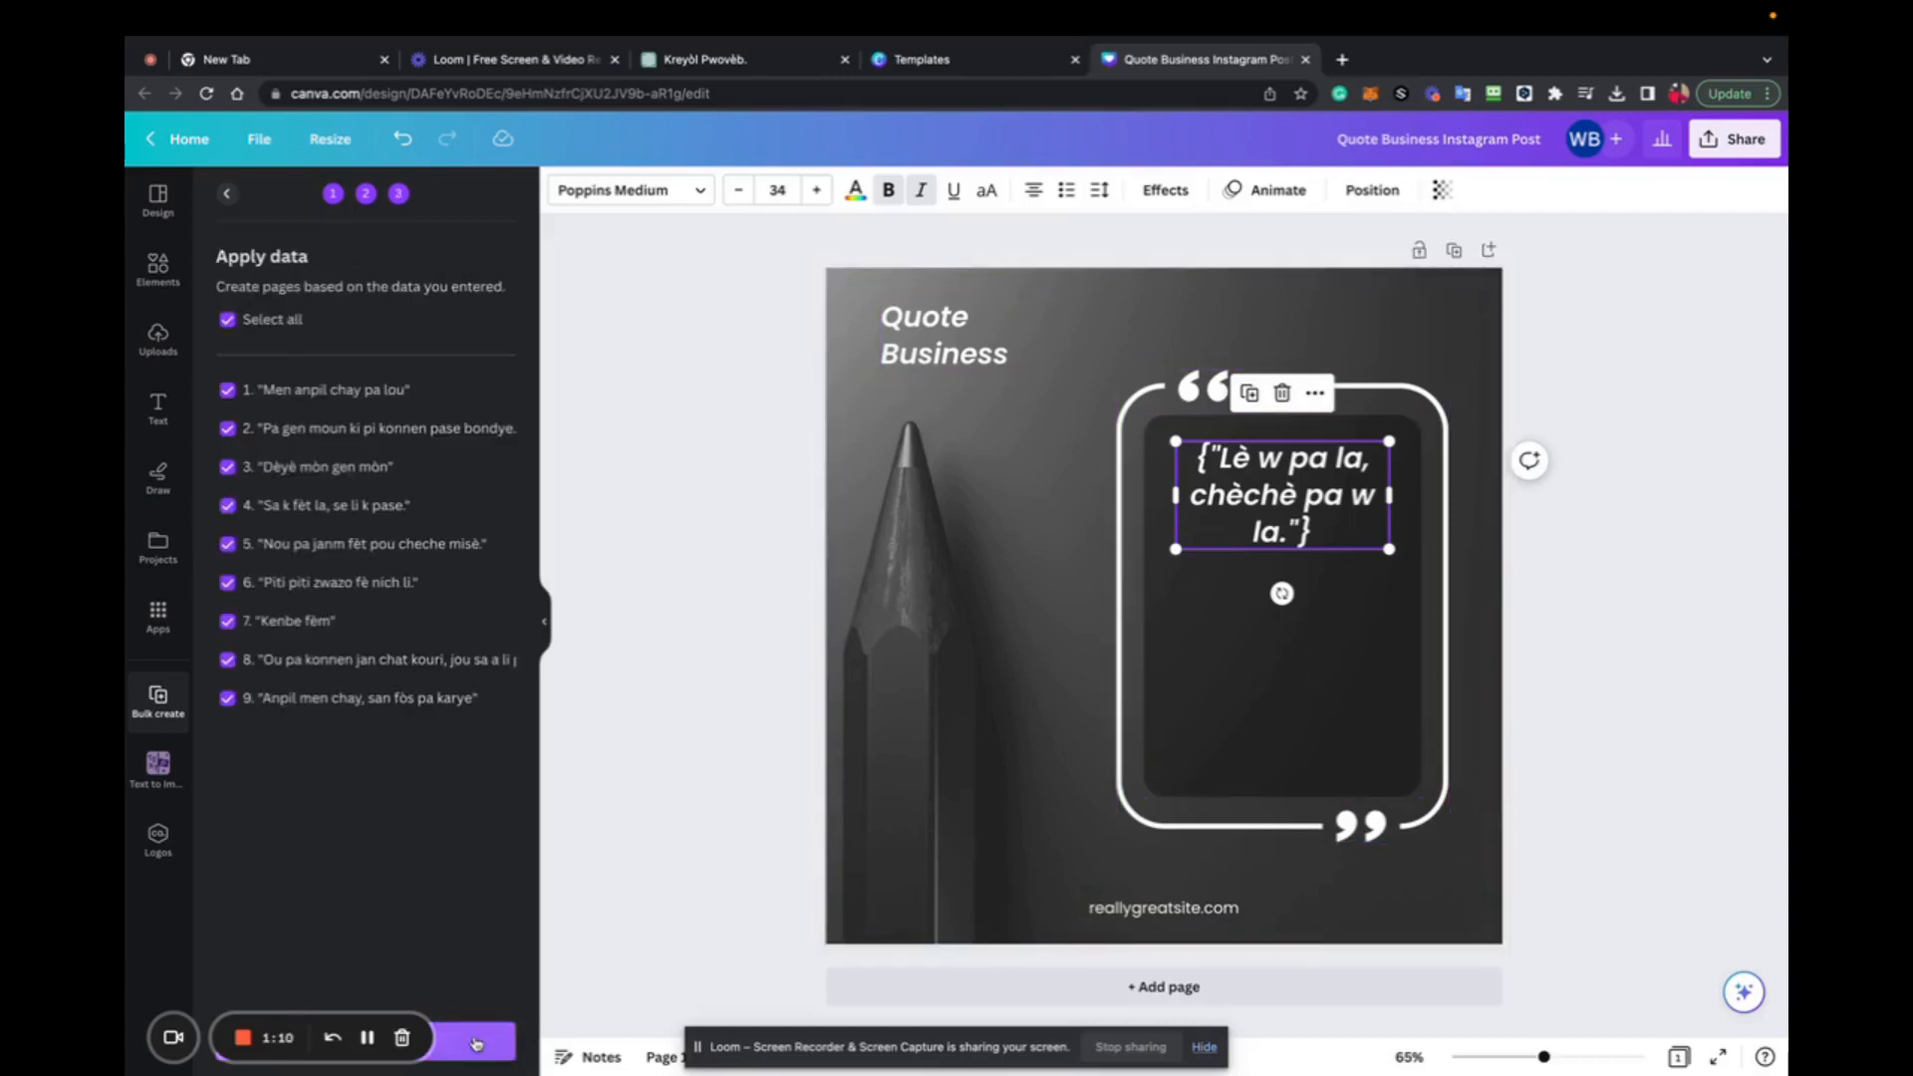
pyautogui.click(470, 1041)
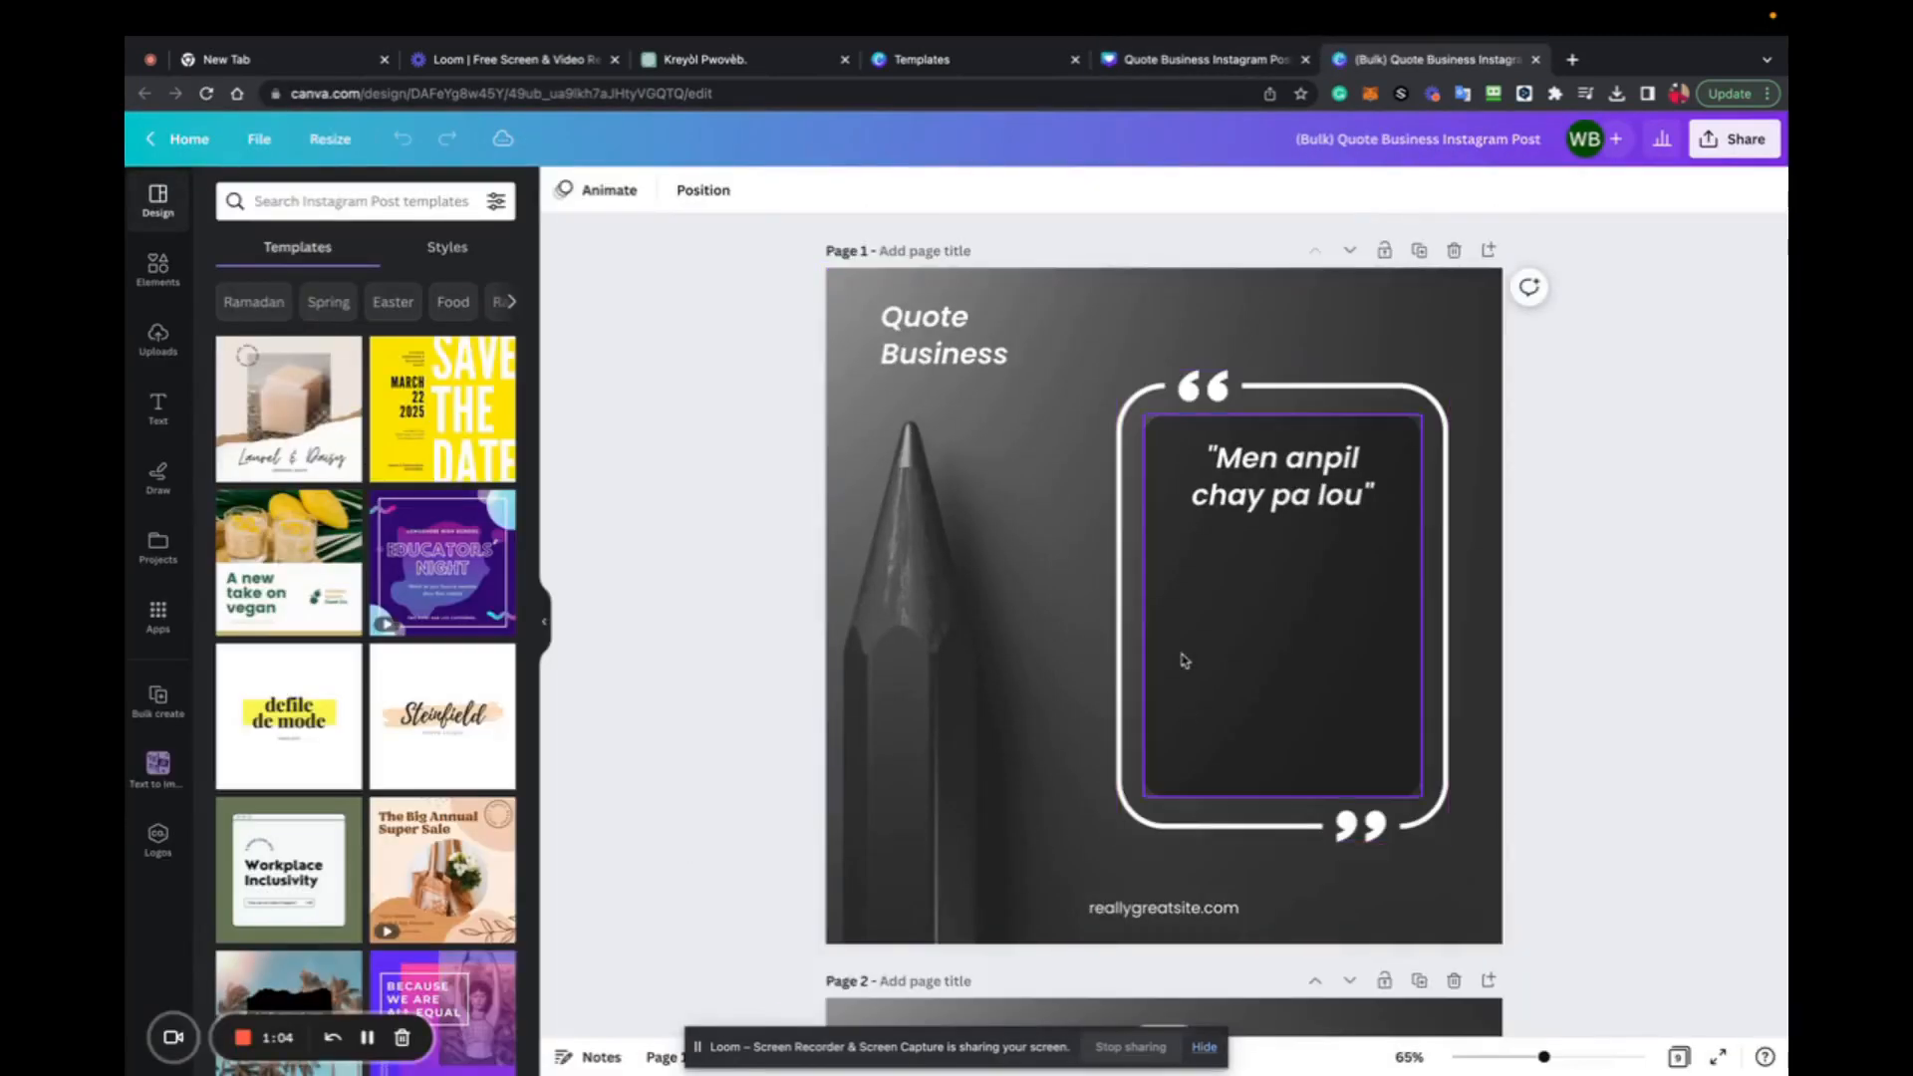
# Review the proverb on each generated page through page 9, and return to page 1.
pyautogui.scroll(-5, 1185, 638)
pyautogui.scroll(-20, 1189, 603)
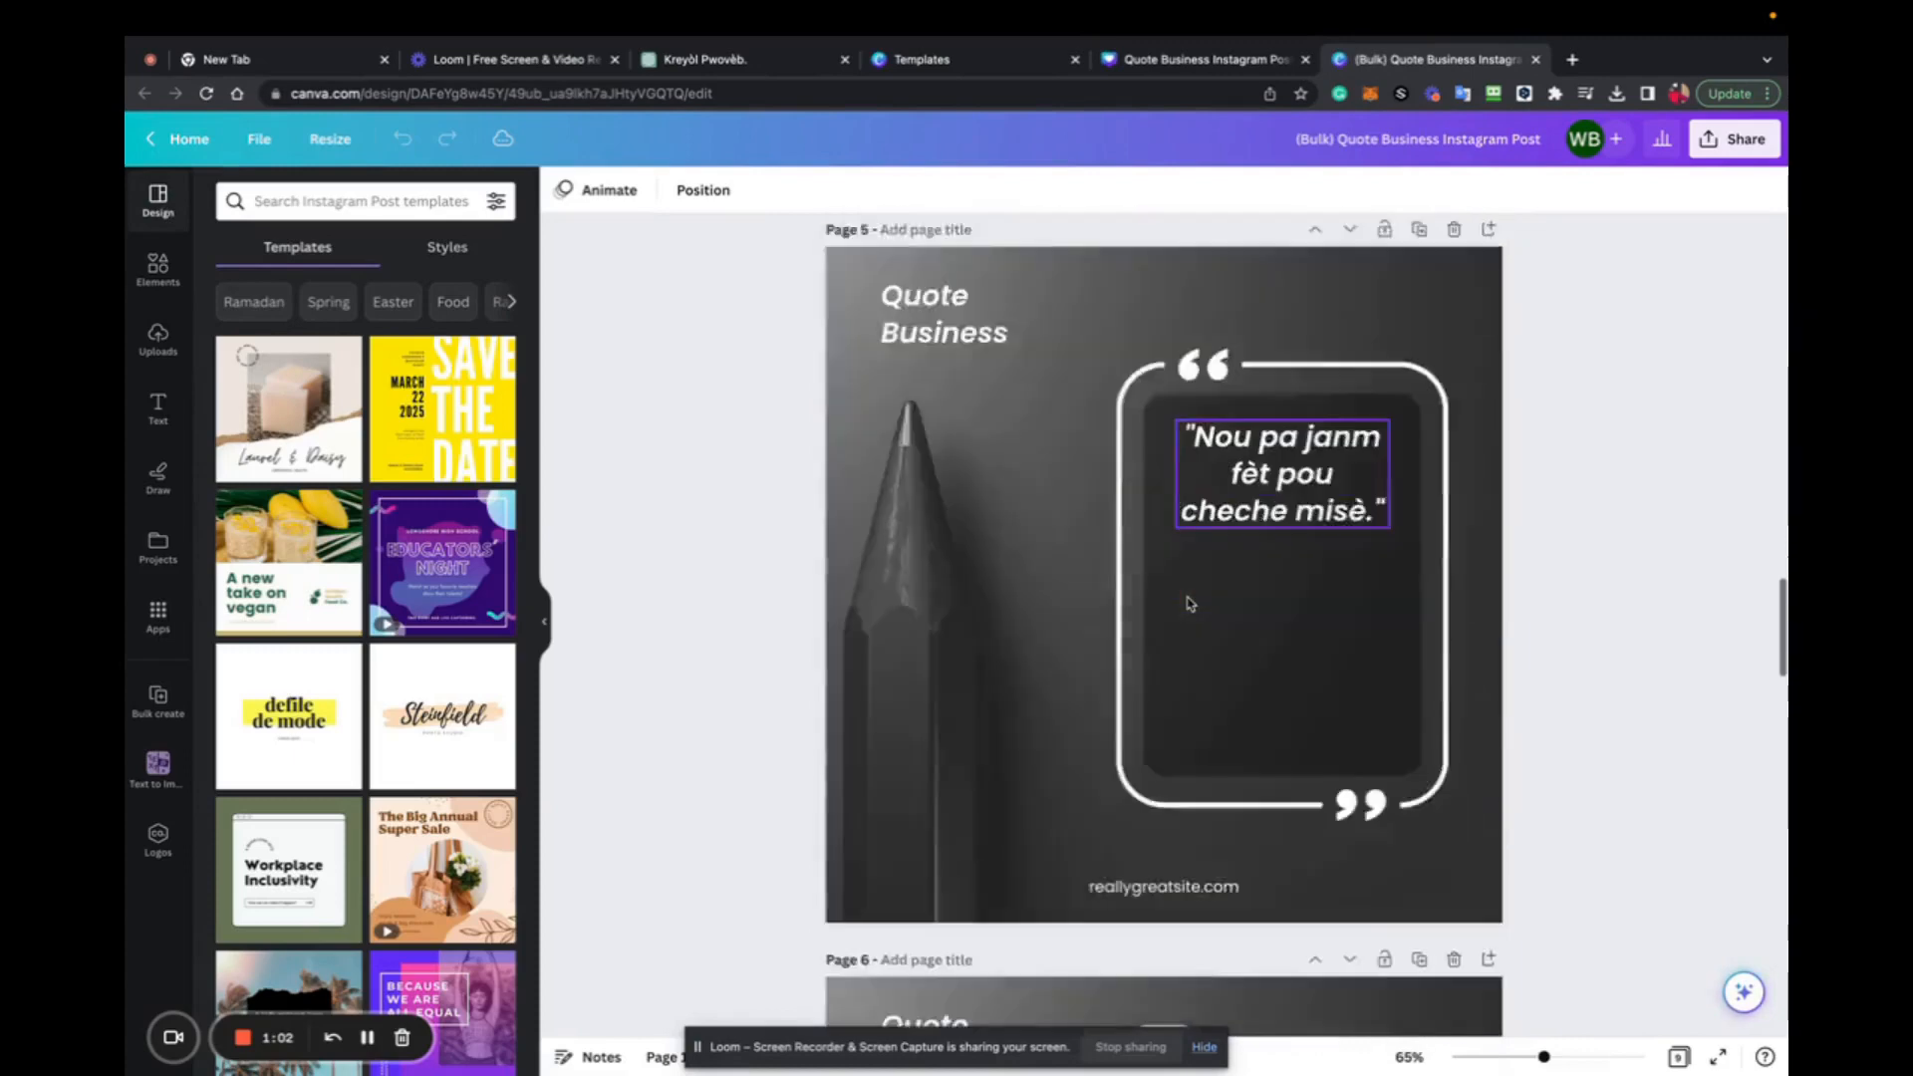
pyautogui.scroll(-5, 1188, 603)
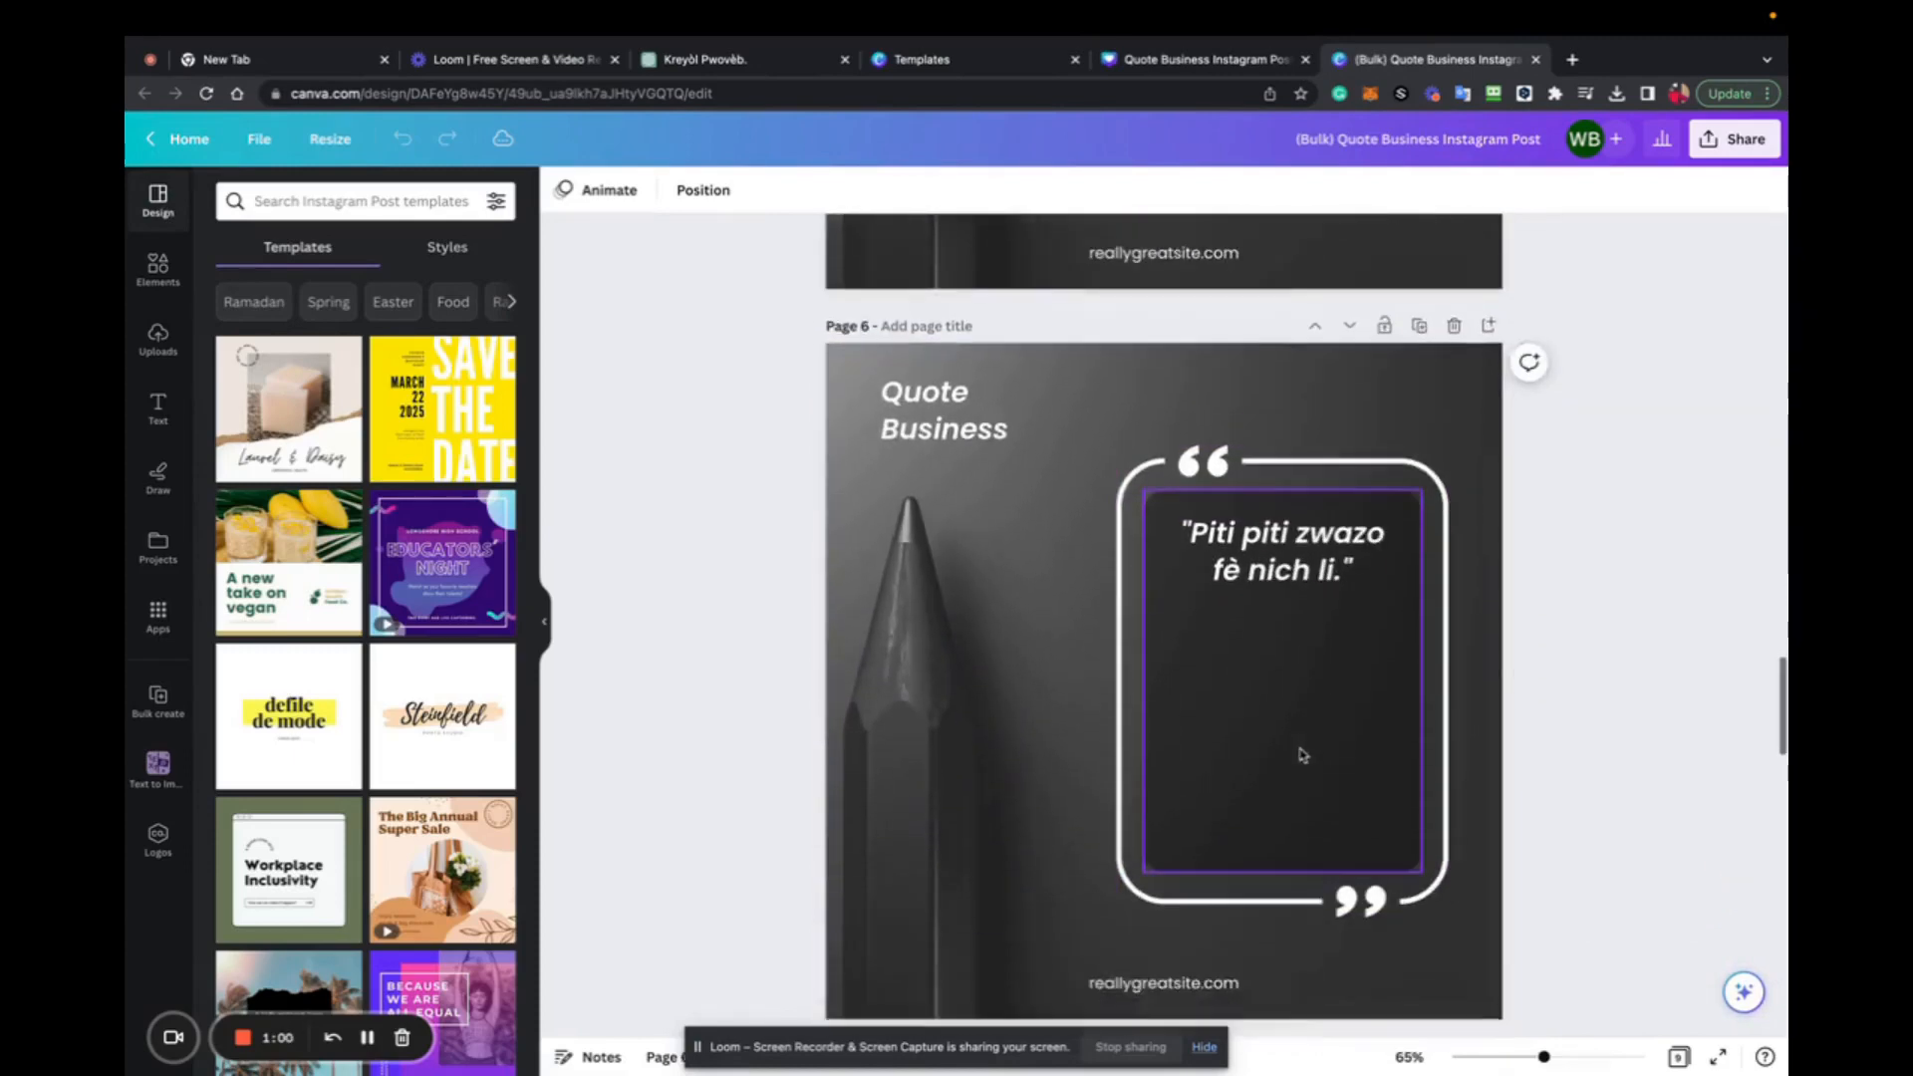
pyautogui.scroll(-5, 1300, 754)
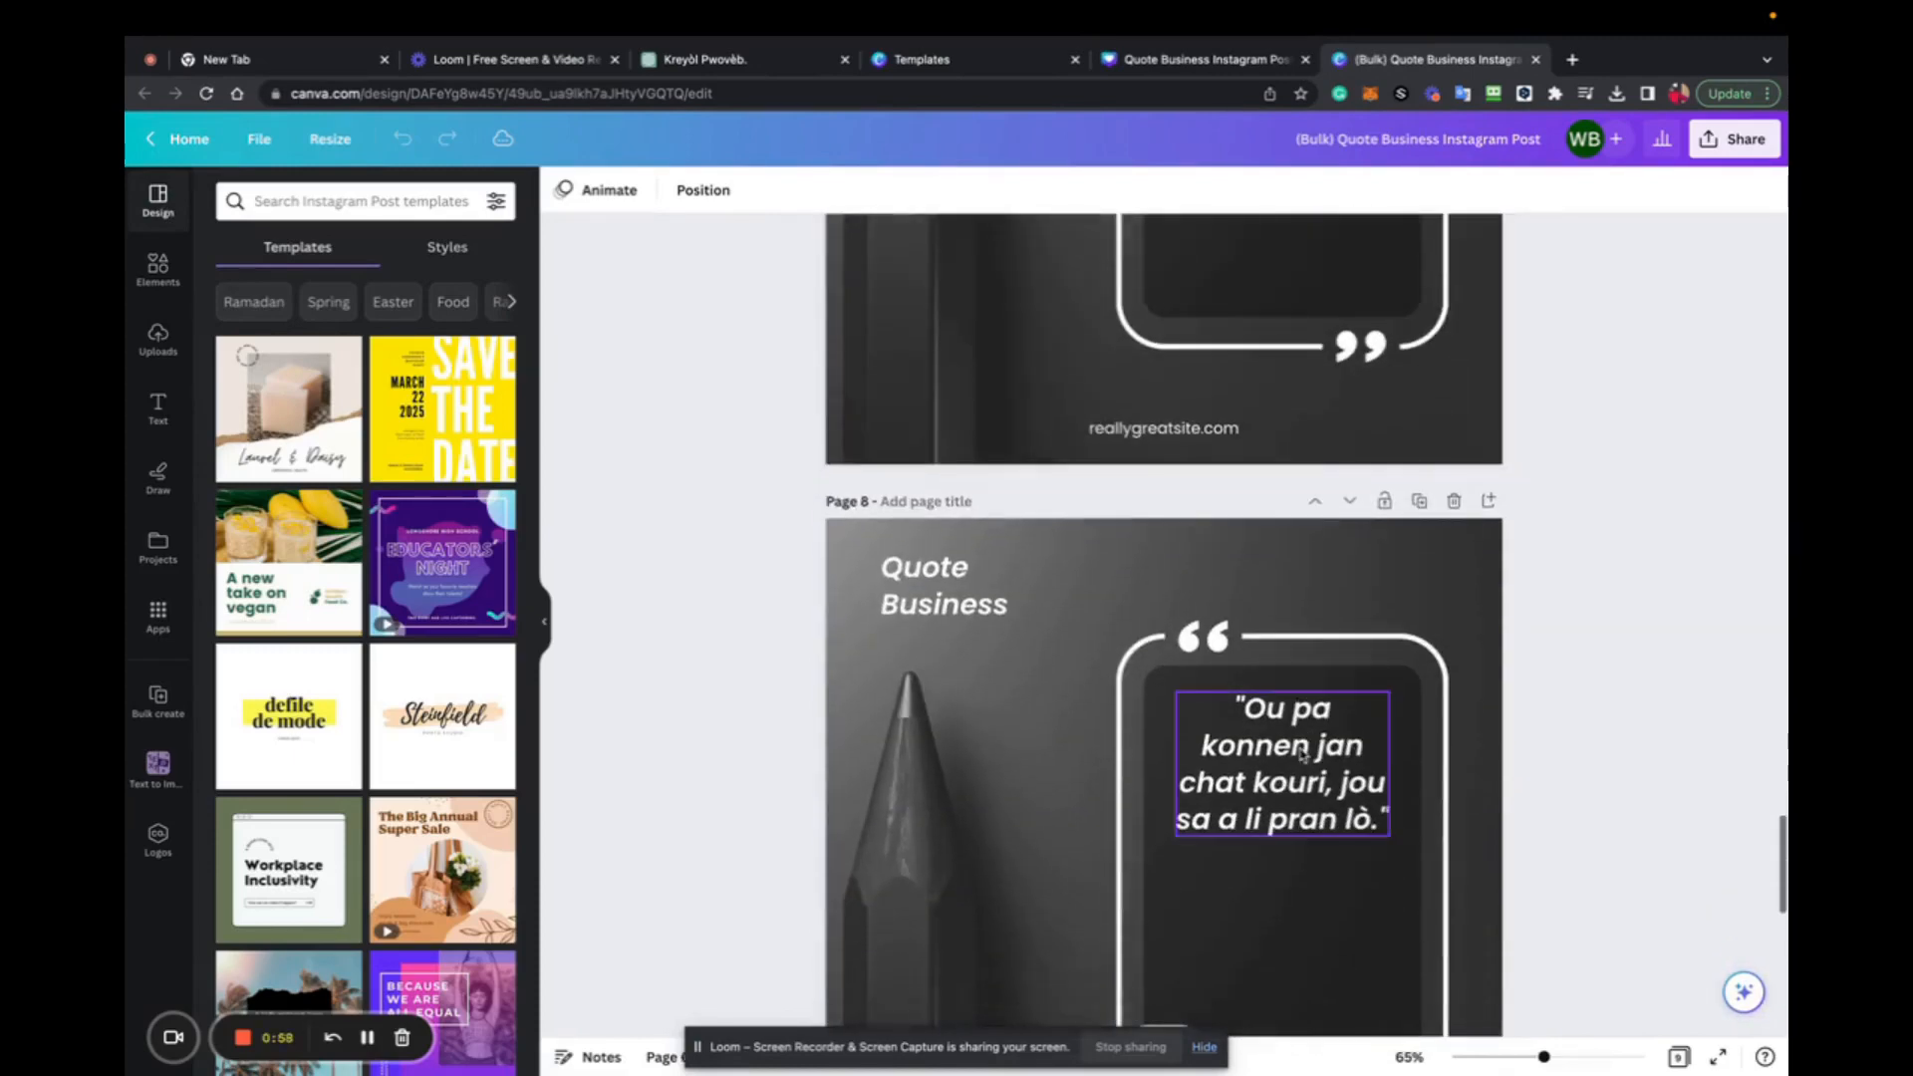
pyautogui.scroll(-1, 1300, 754)
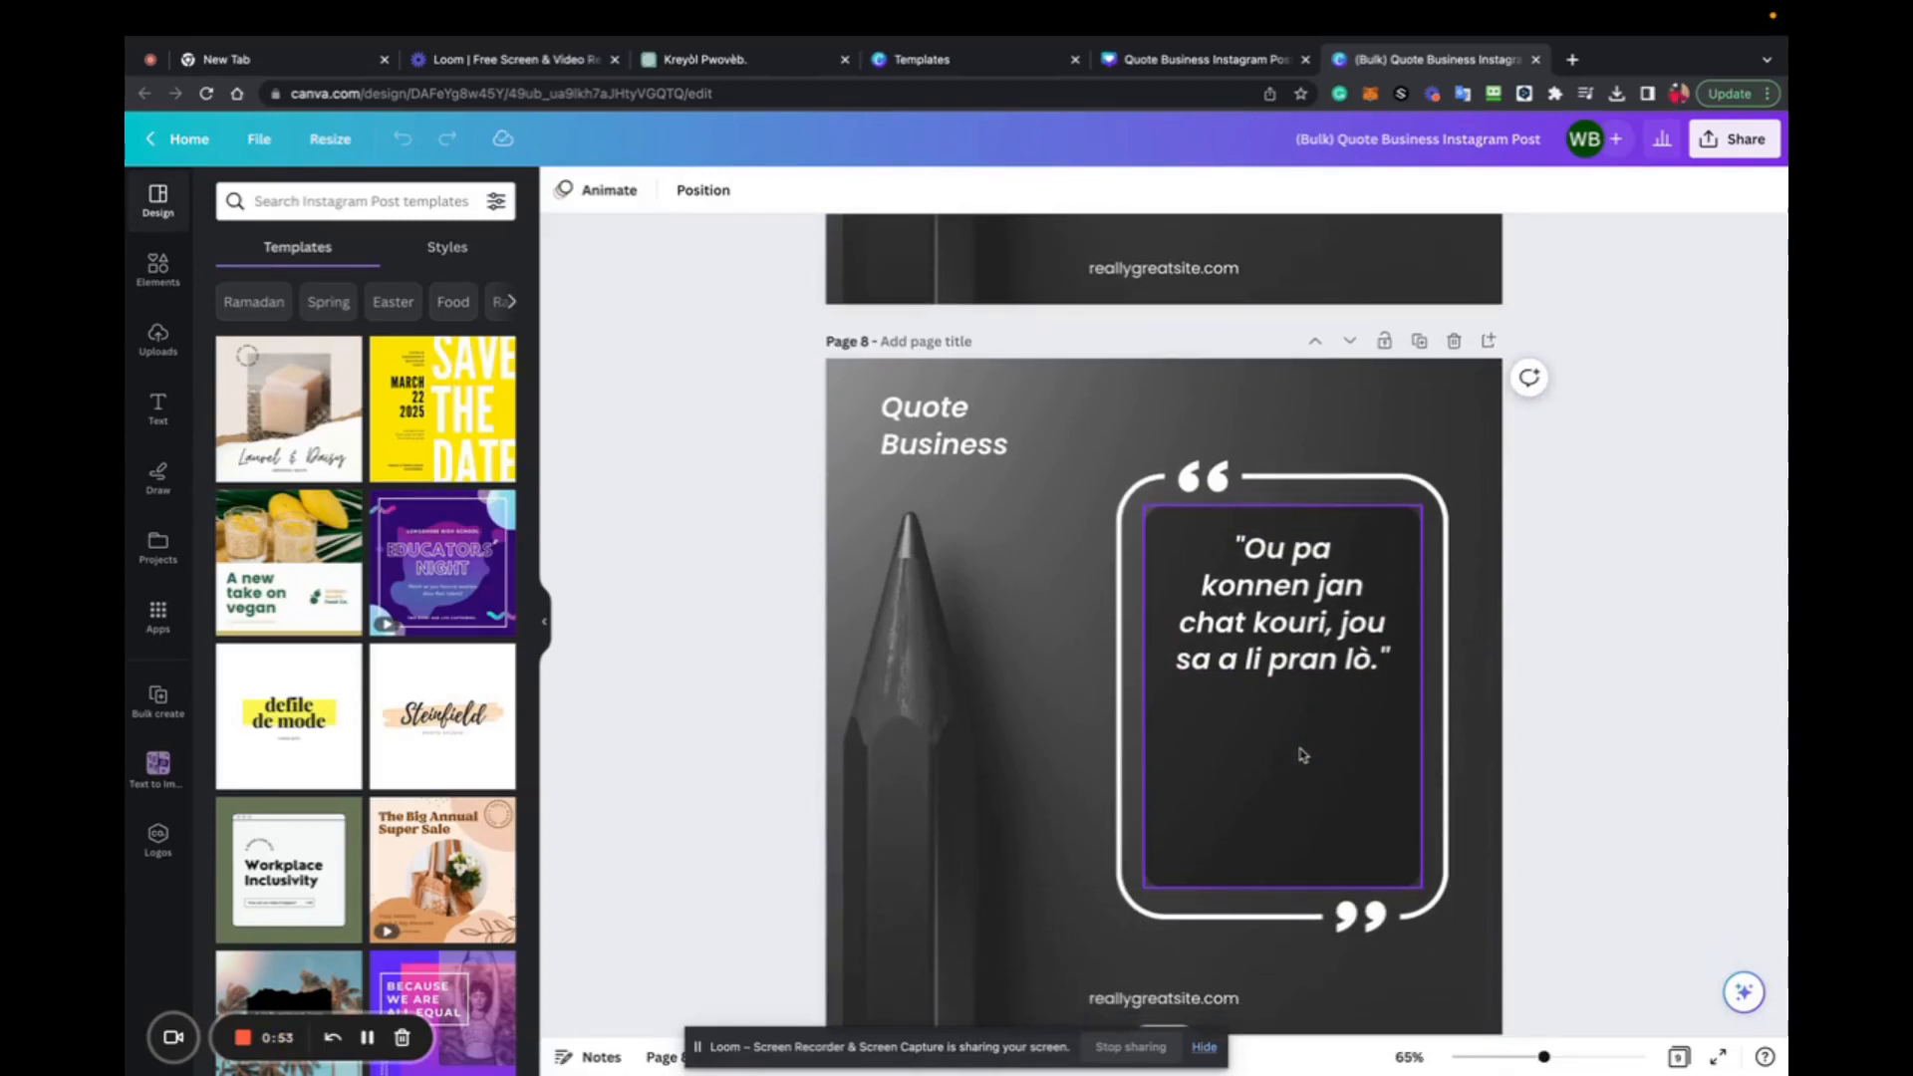
pyautogui.scroll(-1, 1300, 754)
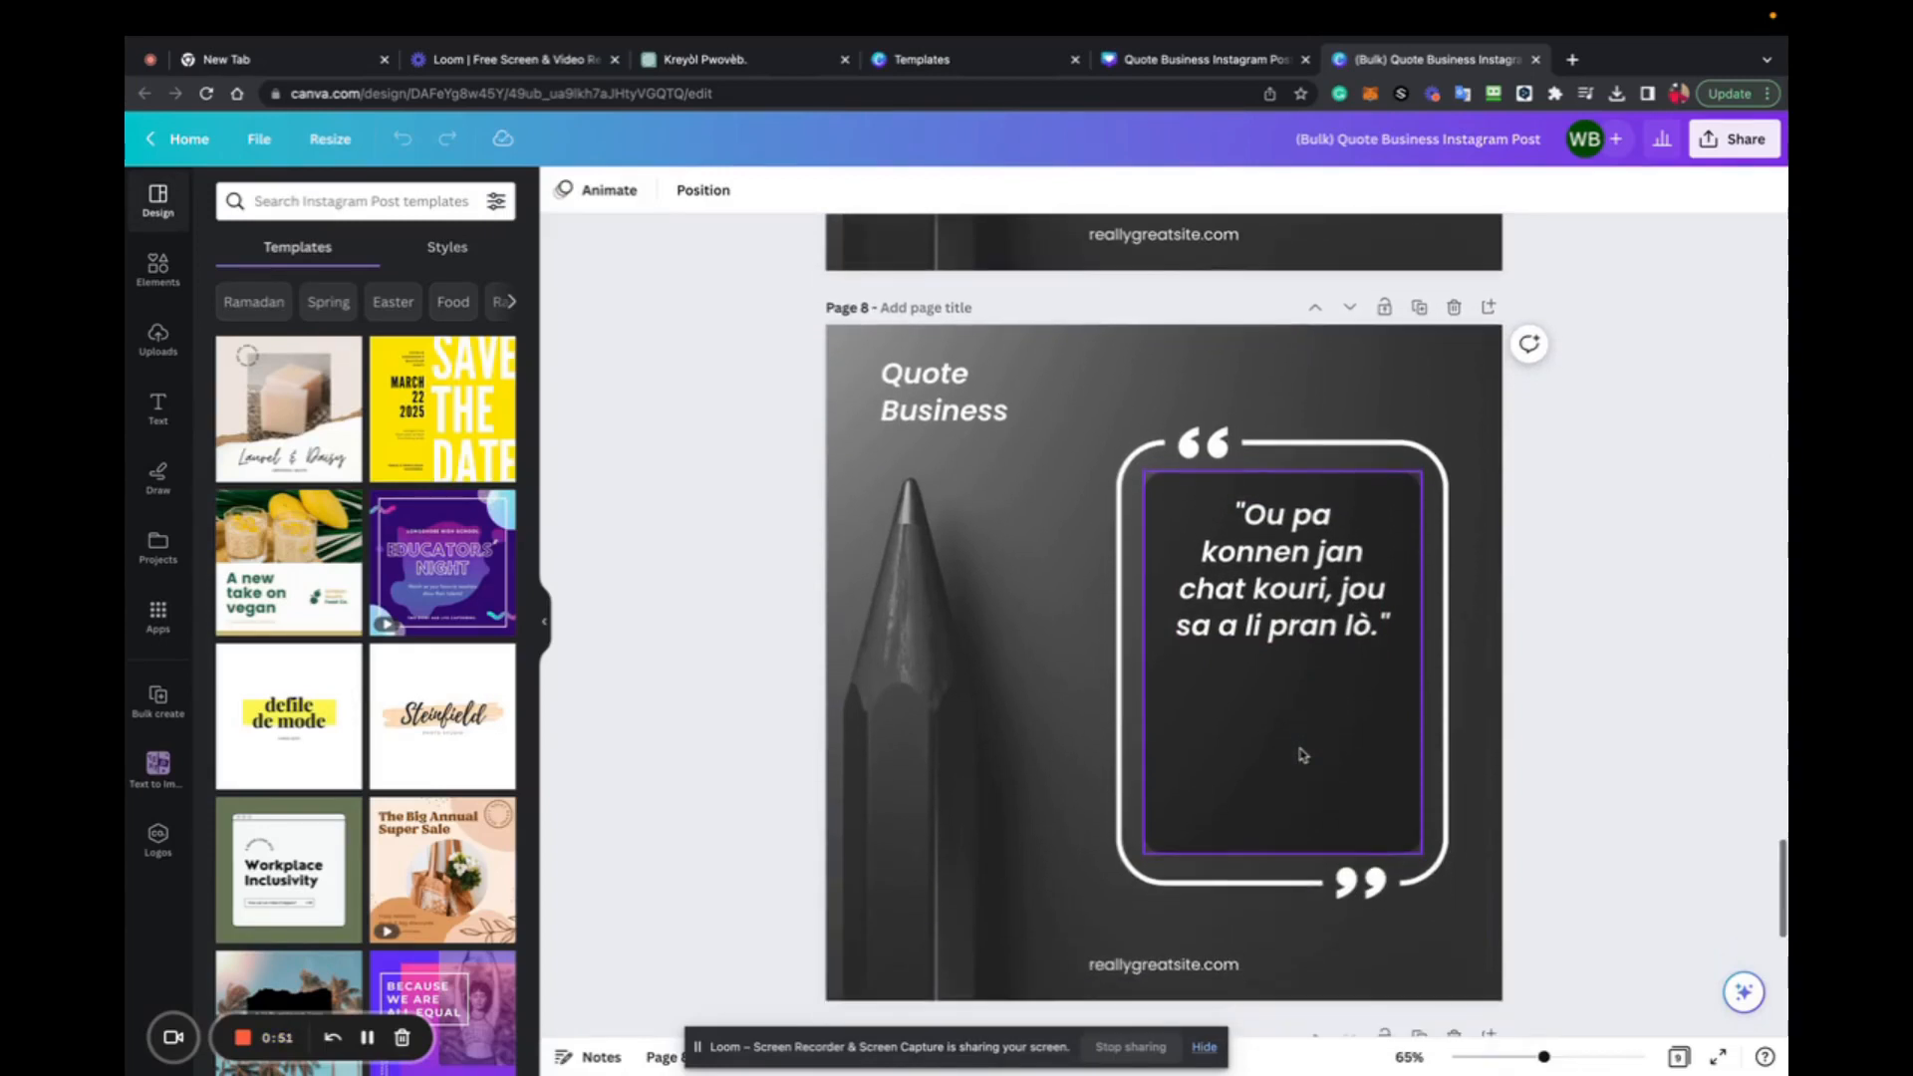
pyautogui.scroll(-7, 1299, 754)
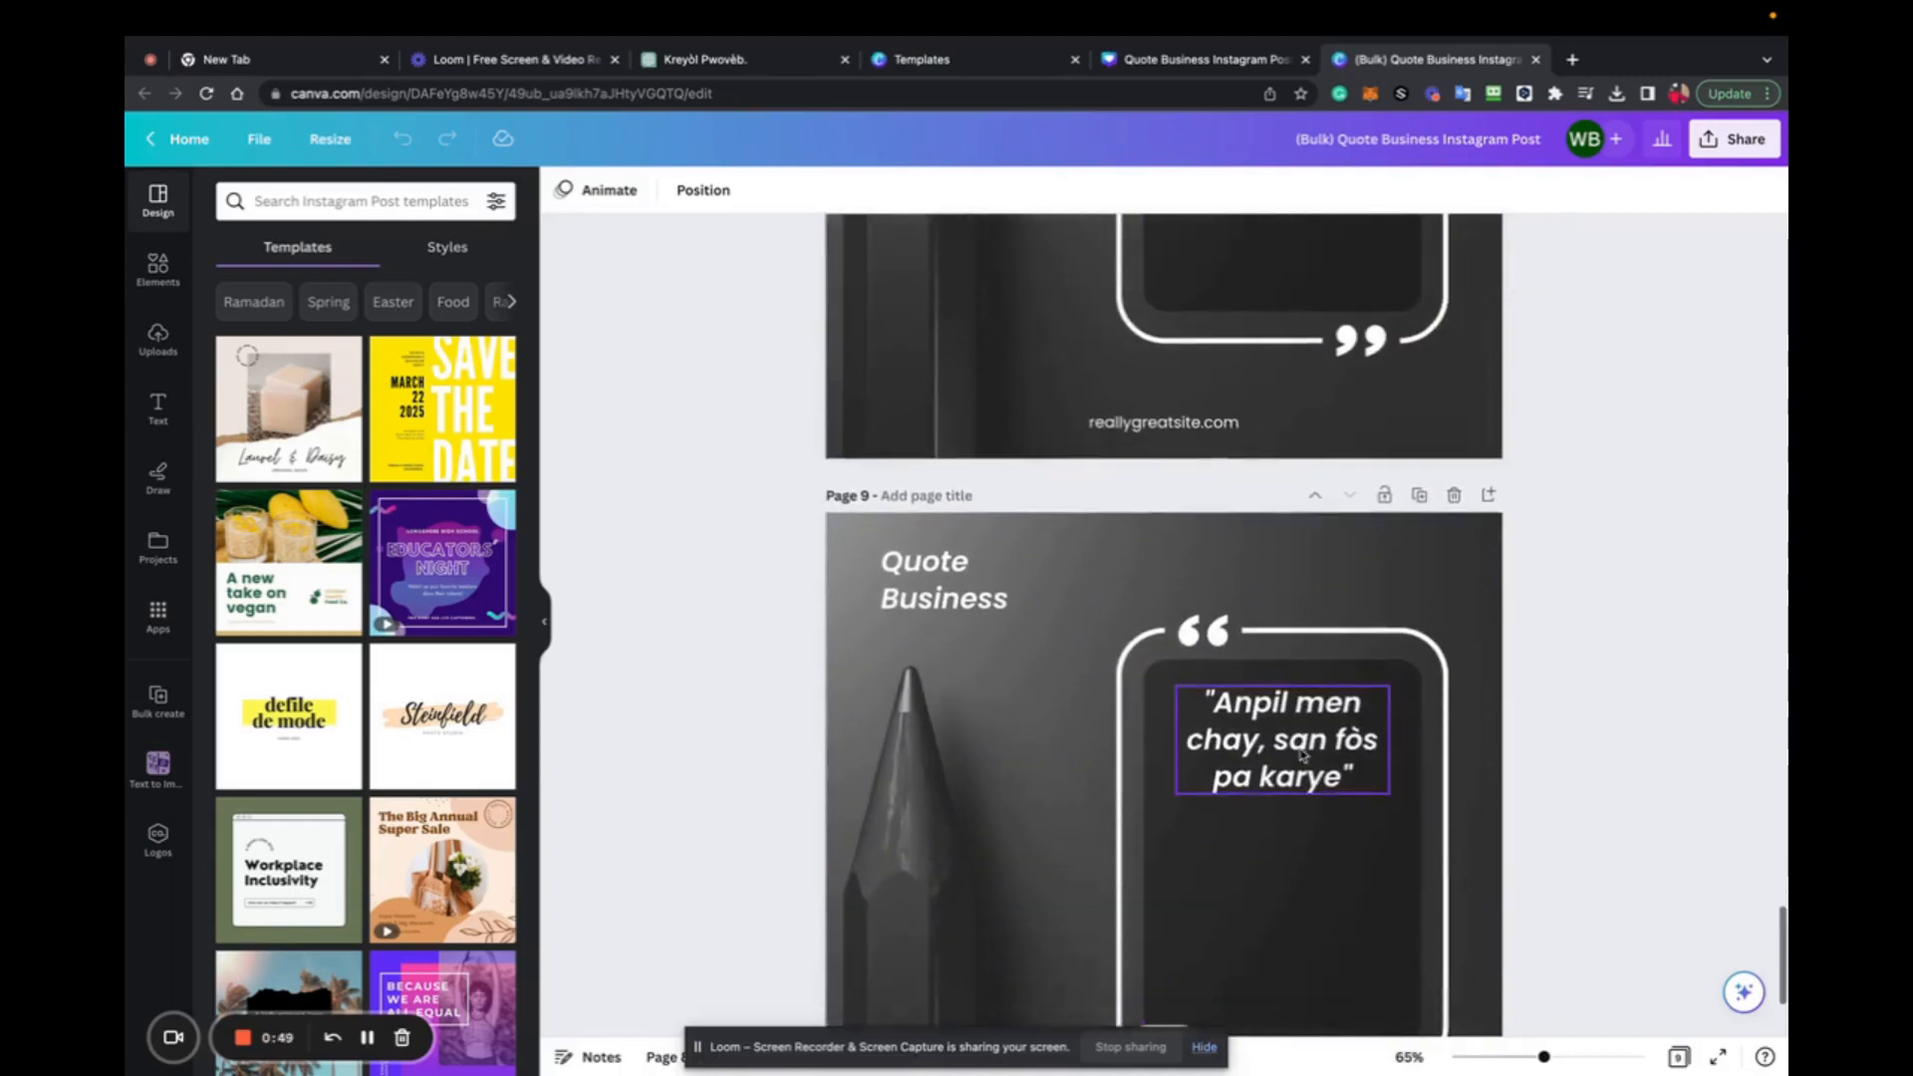
pyautogui.scroll(-1, 1303, 754)
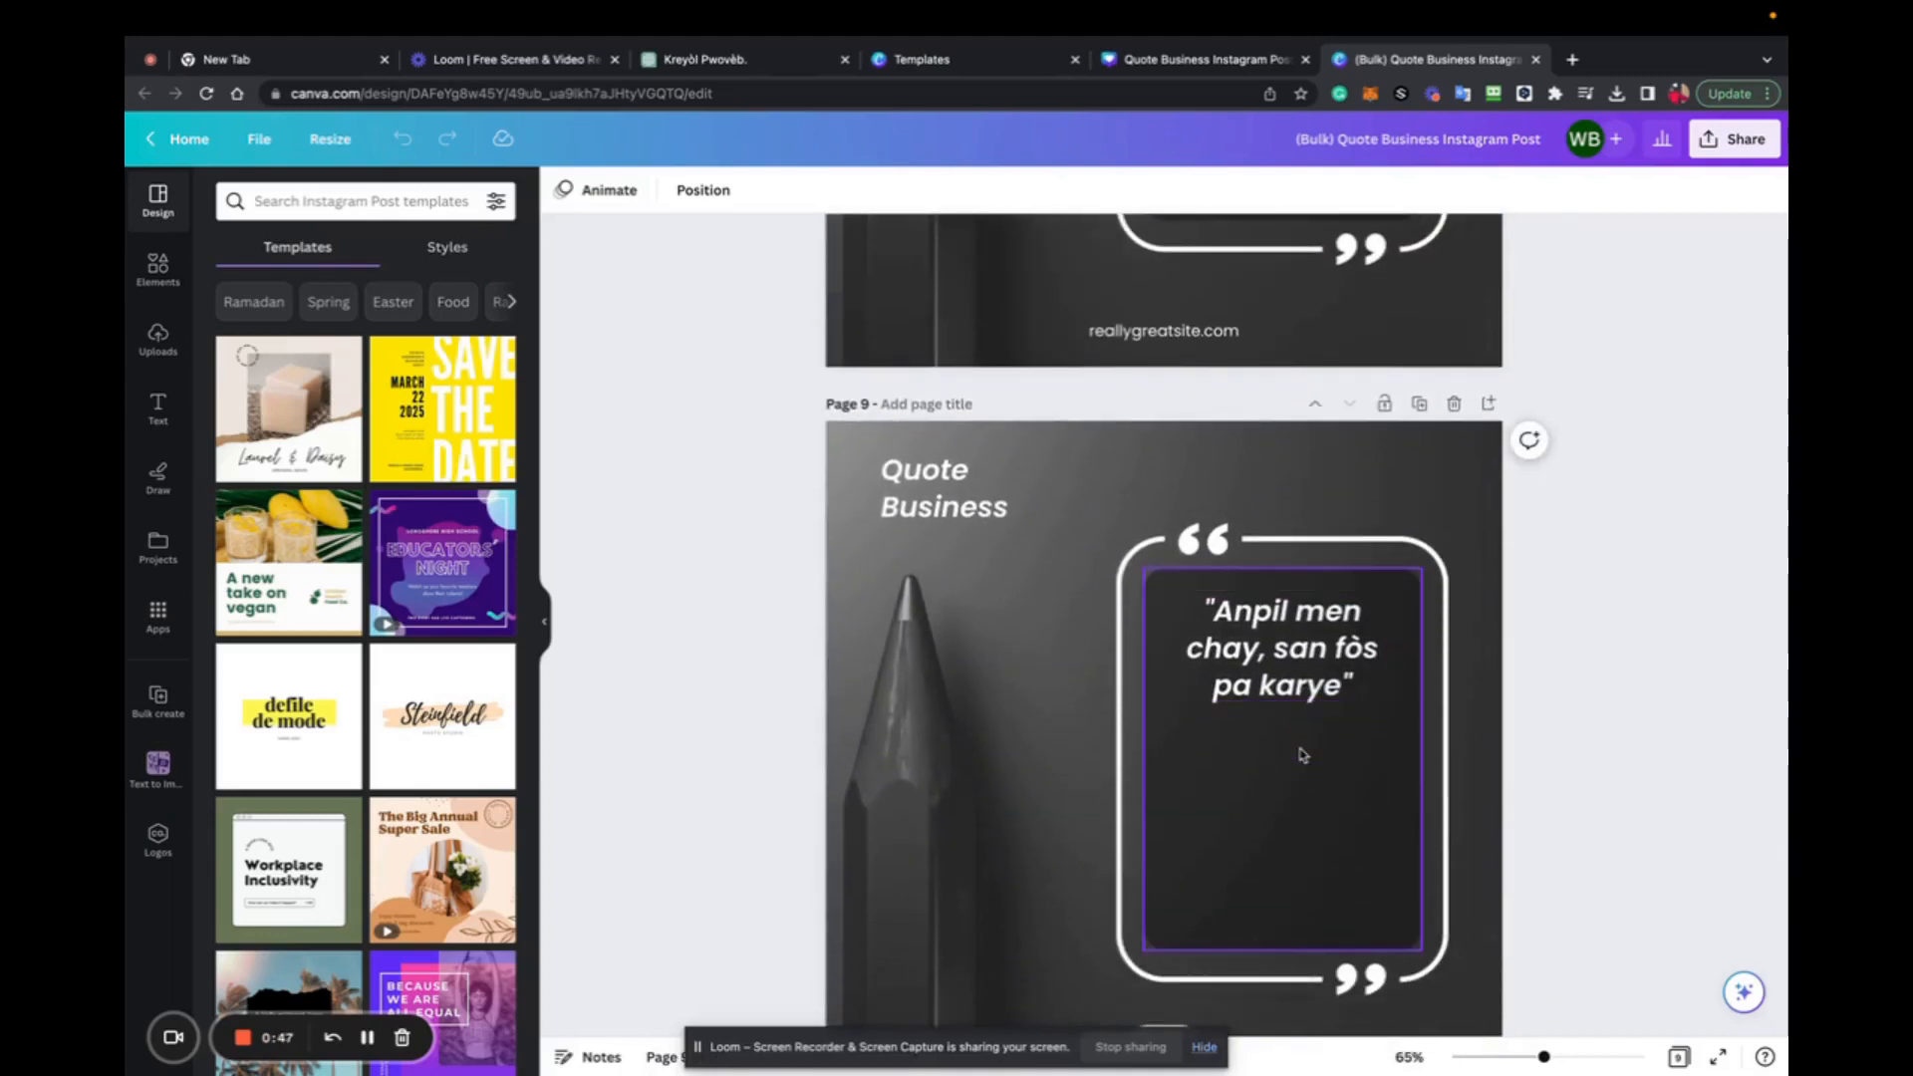
pyautogui.scroll(-5, 1303, 754)
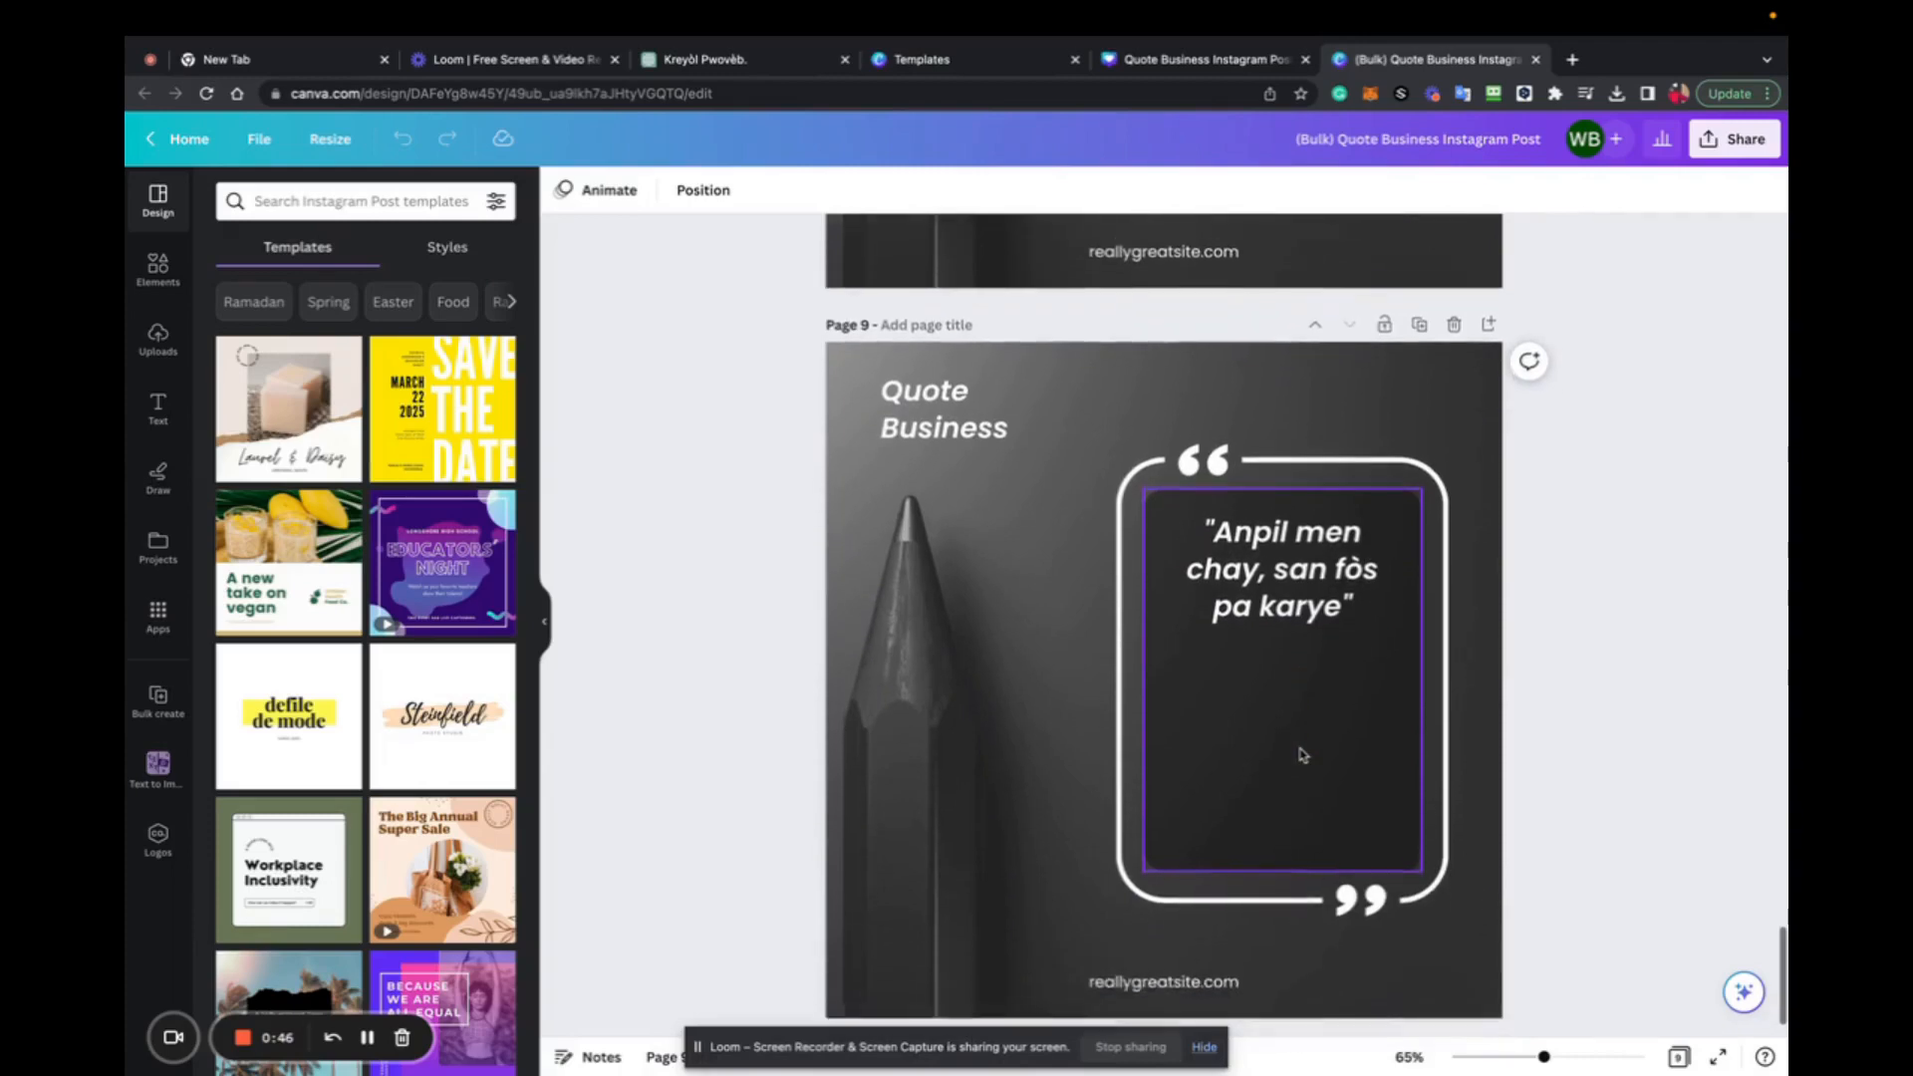
pyautogui.scroll(20, 1299, 754)
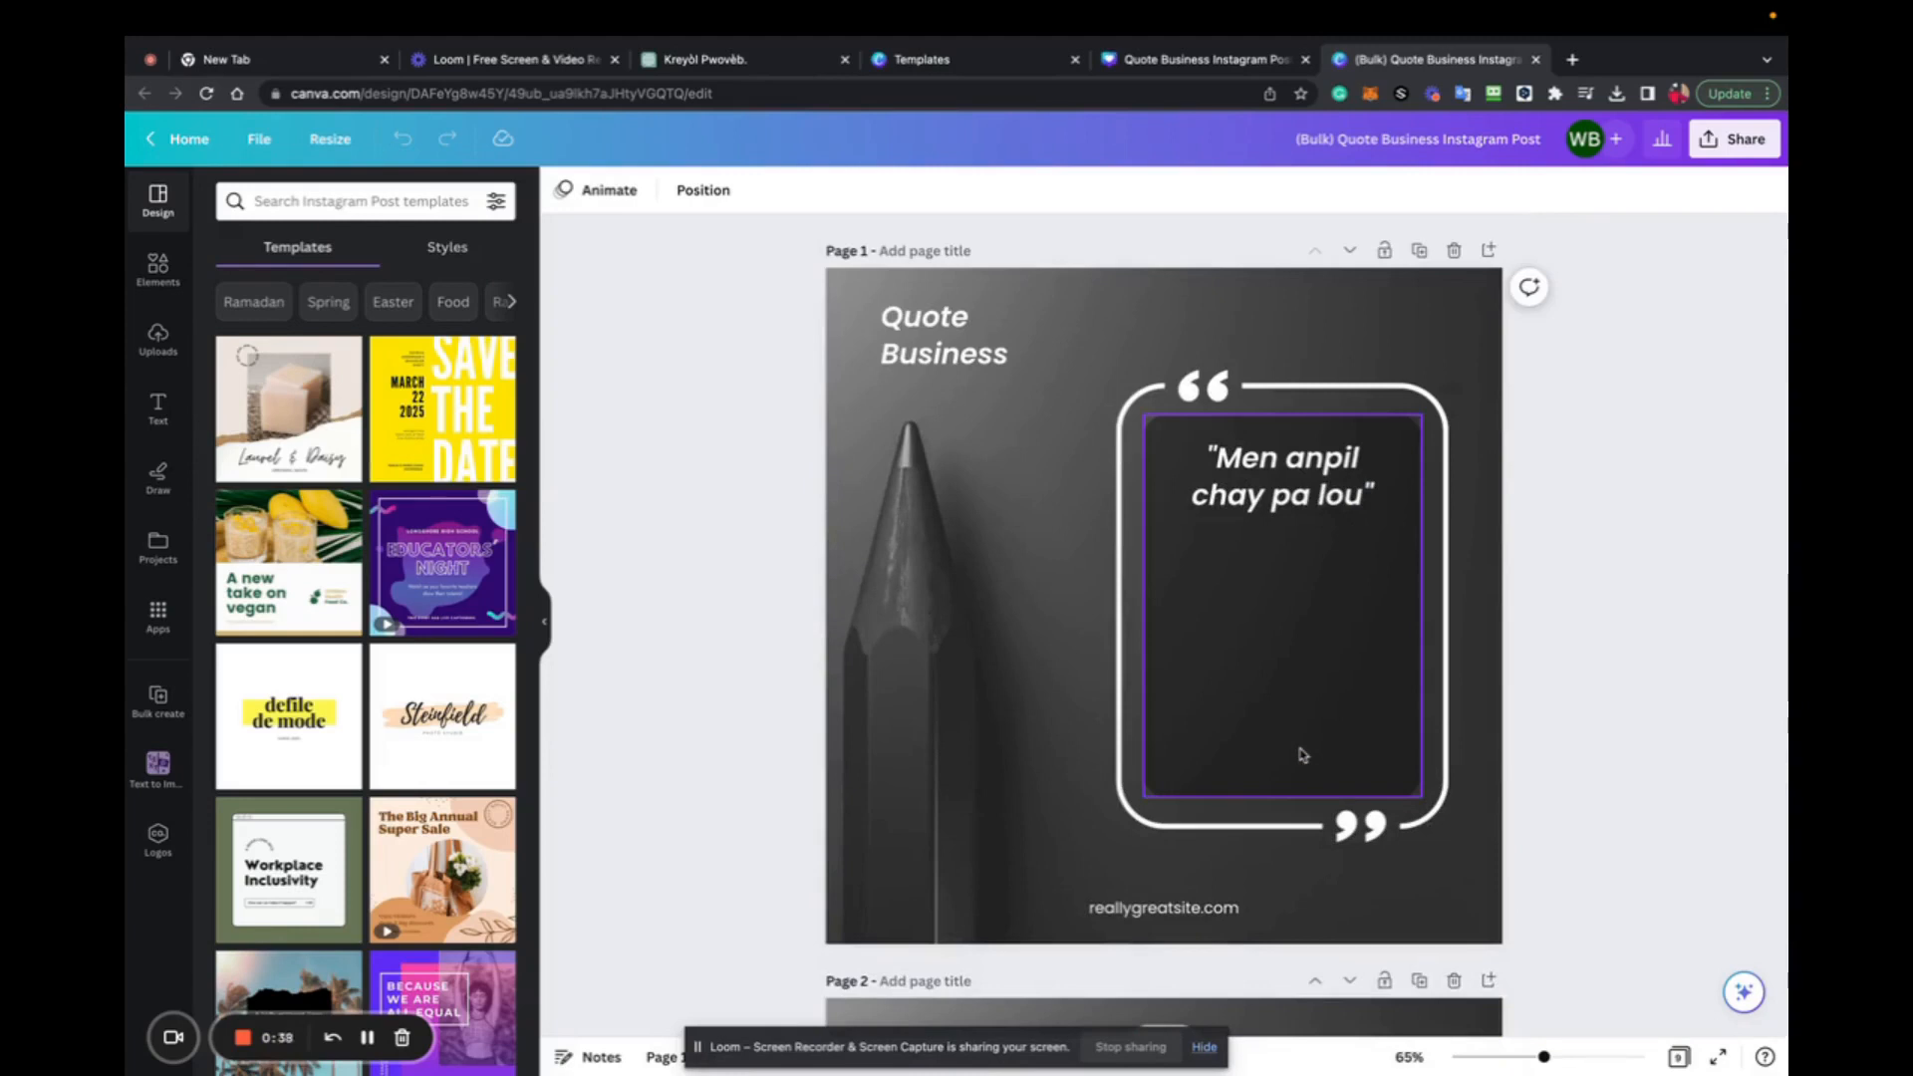
# Look at the proverb list in the ChatGPT conversation, and return to the generated bulk design with its Bulk create options open.
pyautogui.click(779, 64)
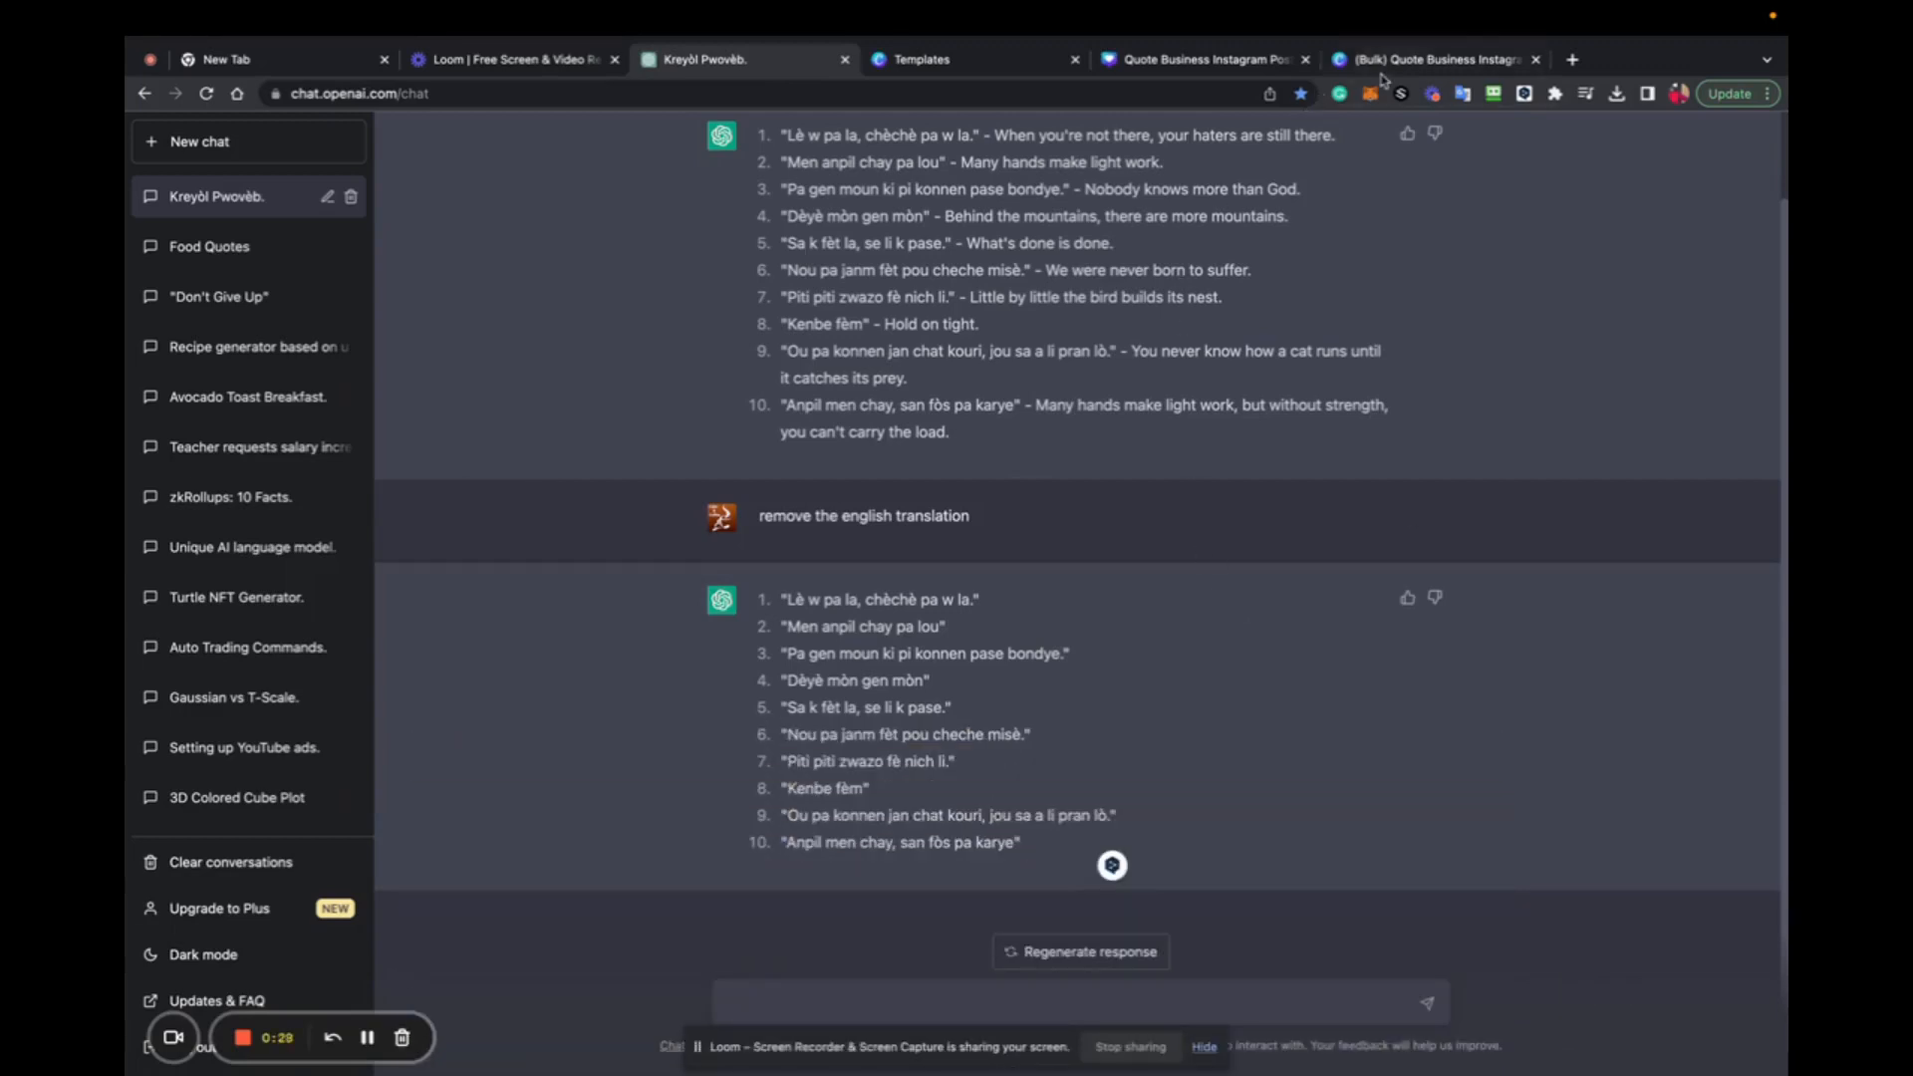
pyautogui.click(1382, 64)
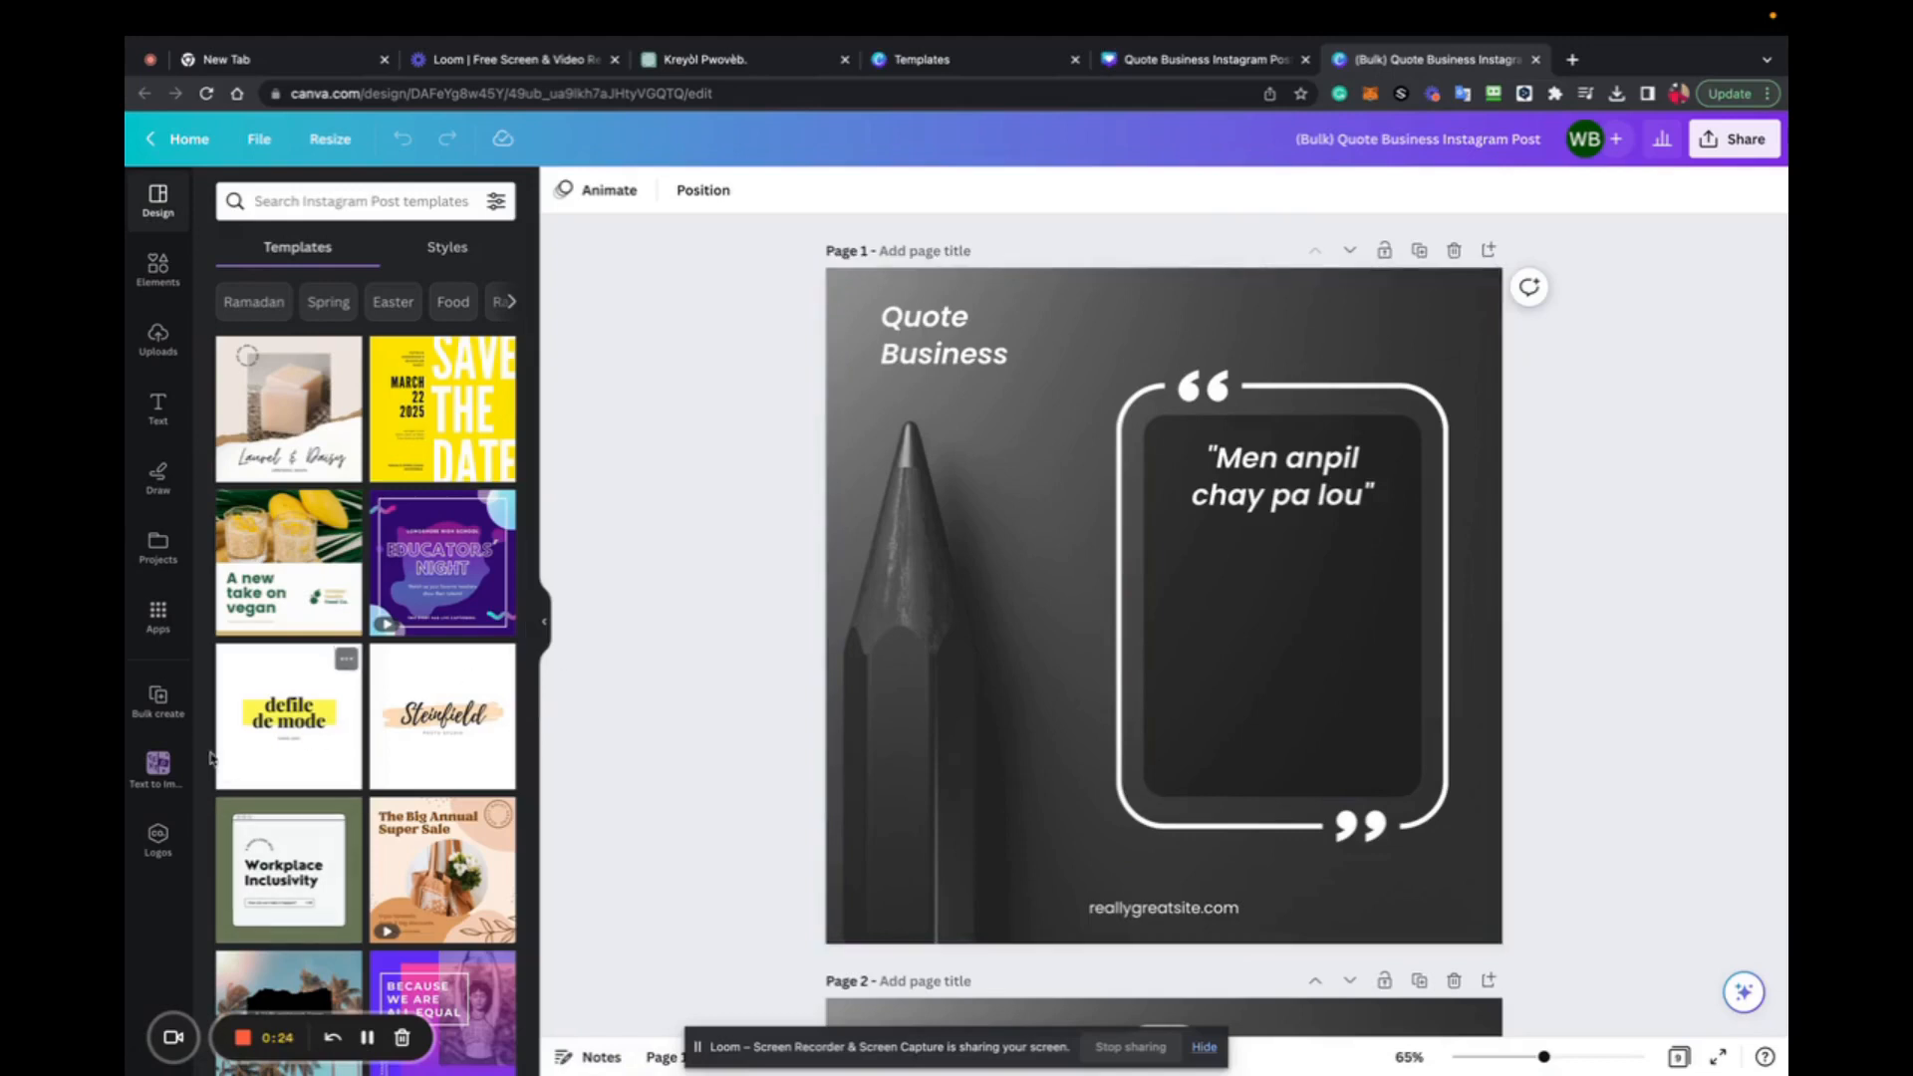
pyautogui.click(158, 700)
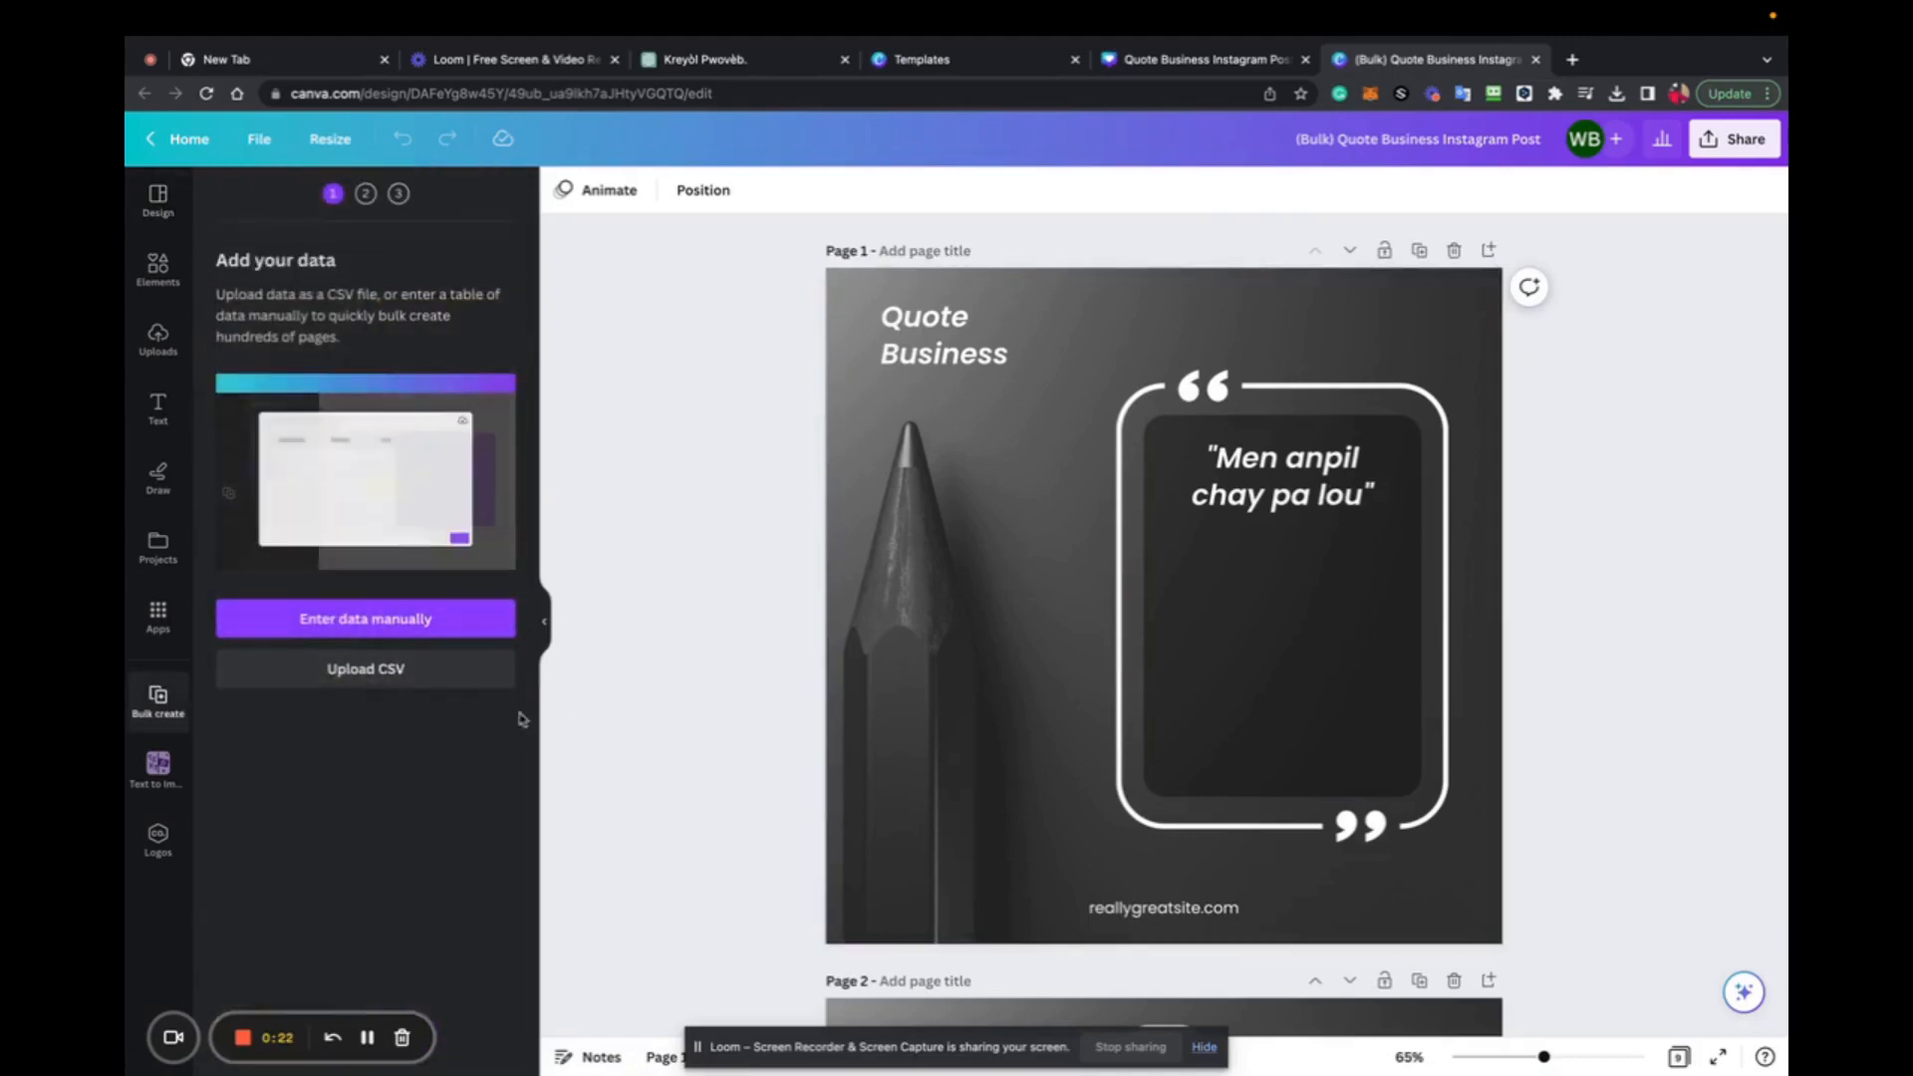